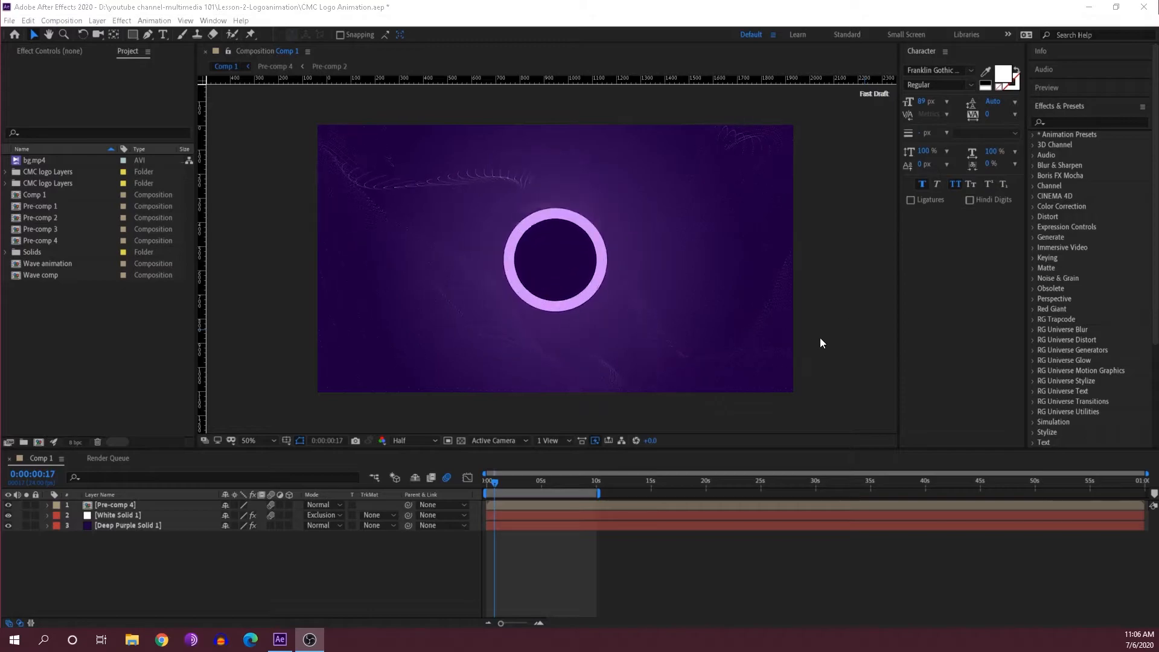
Step: Play and scrub through the finished logo animation in Comp 1, examining the logo up close
drag(490, 483, 472, 478)
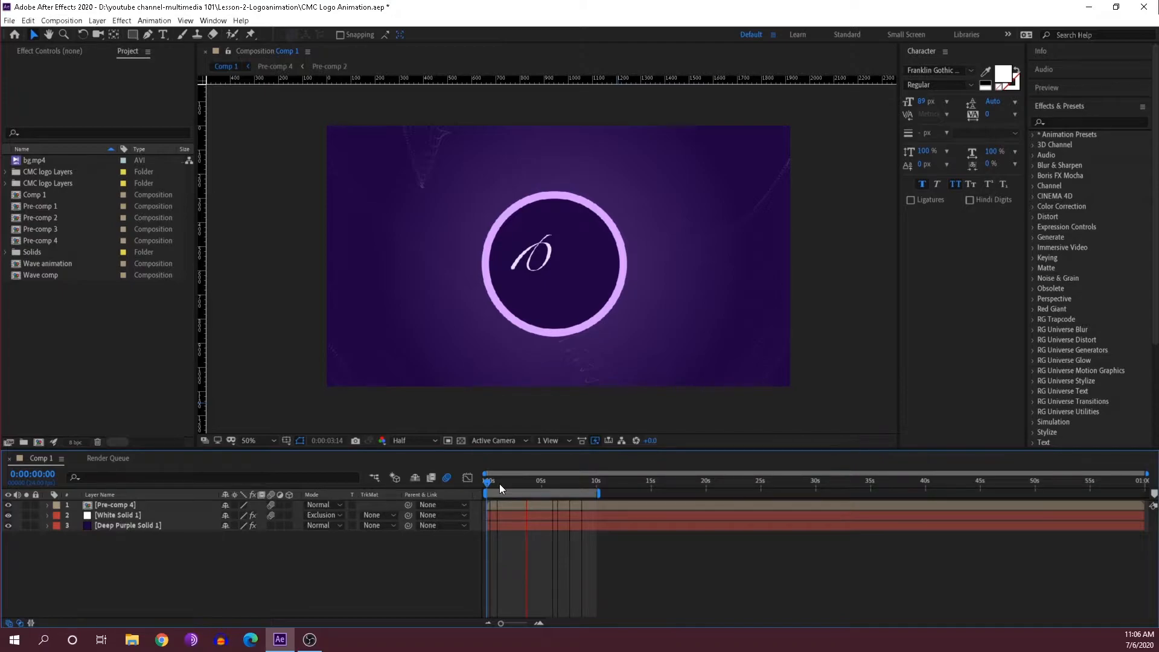
key(space)
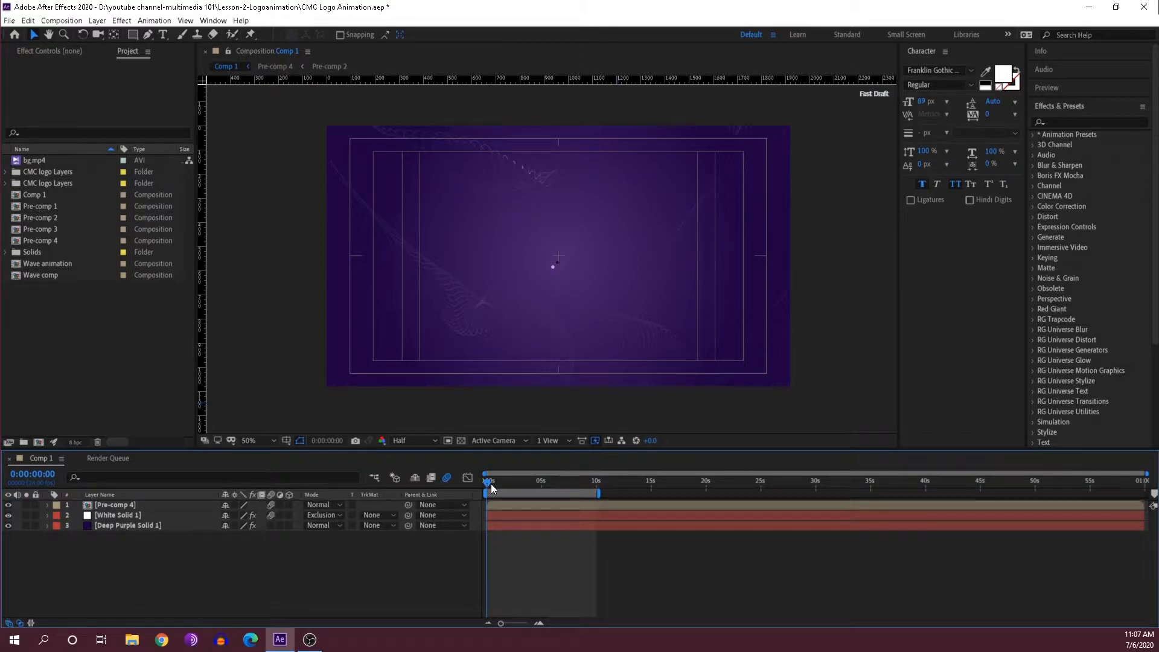
drag(491, 484, 496, 483)
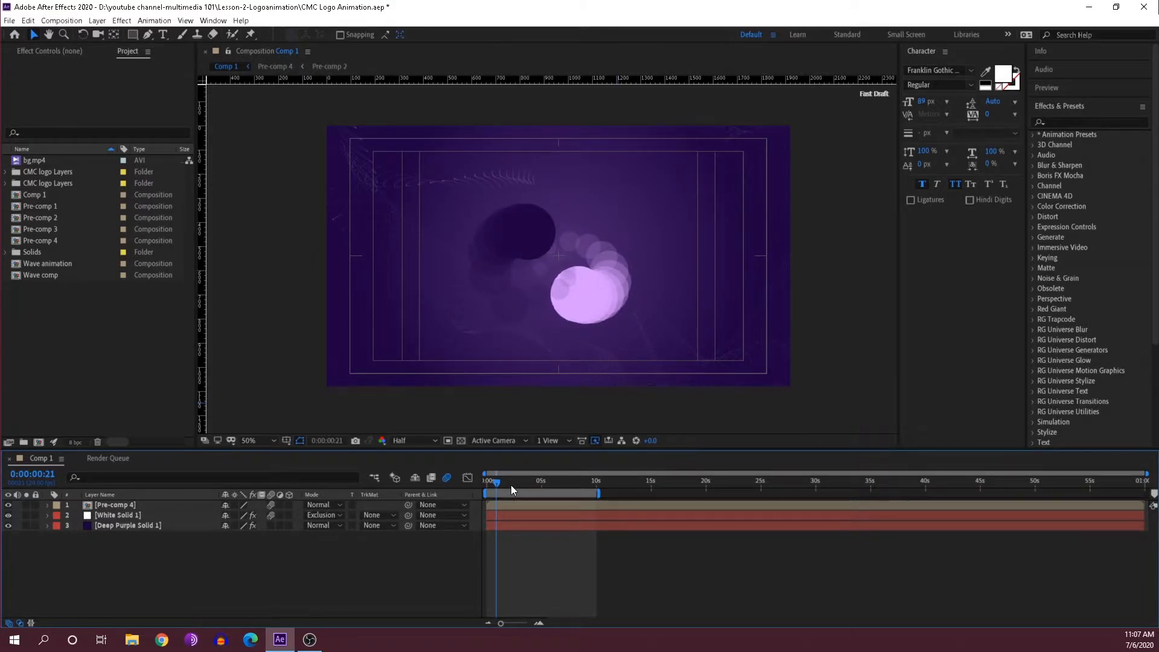
drag(511, 485, 530, 485)
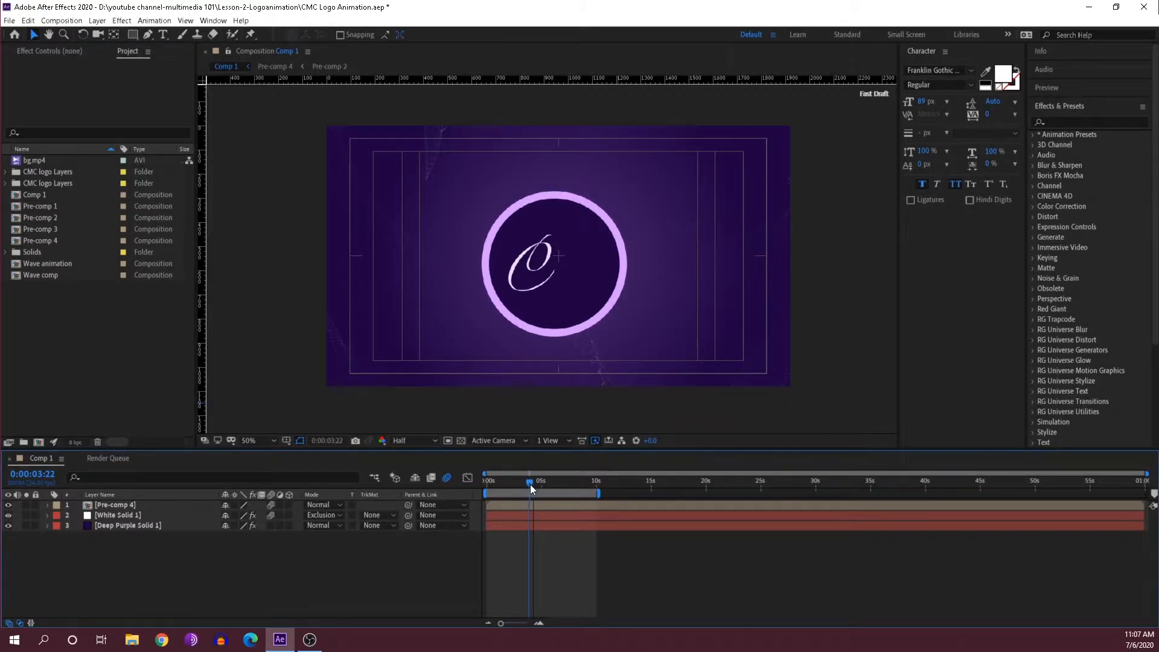
drag(530, 484, 558, 488)
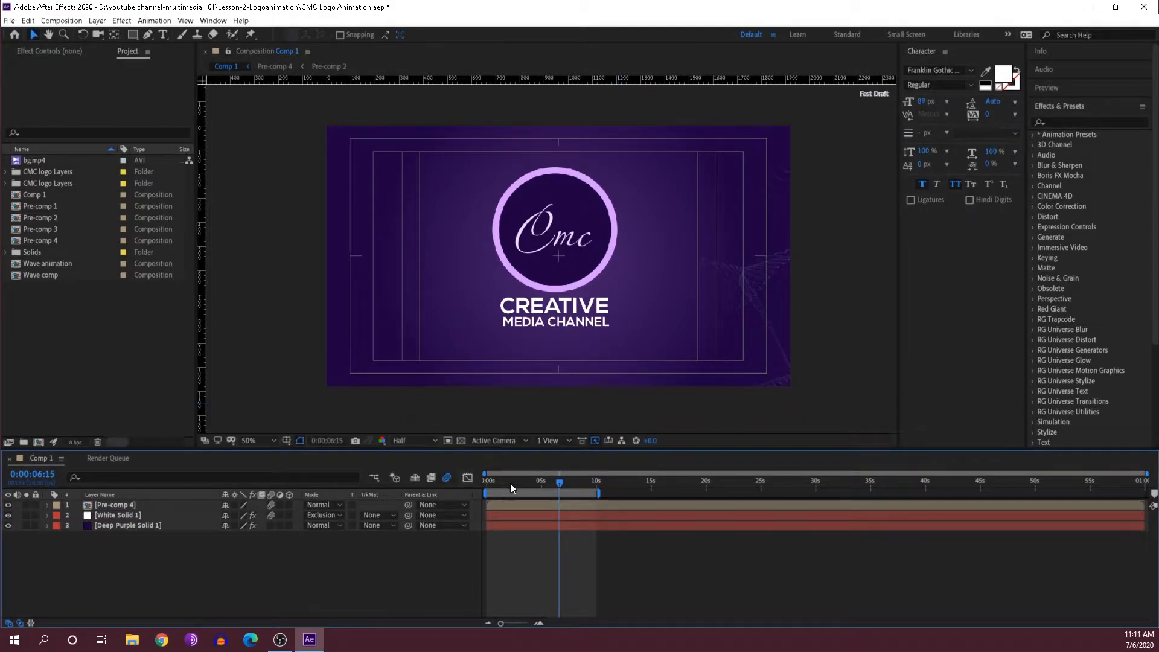
click(284, 377)
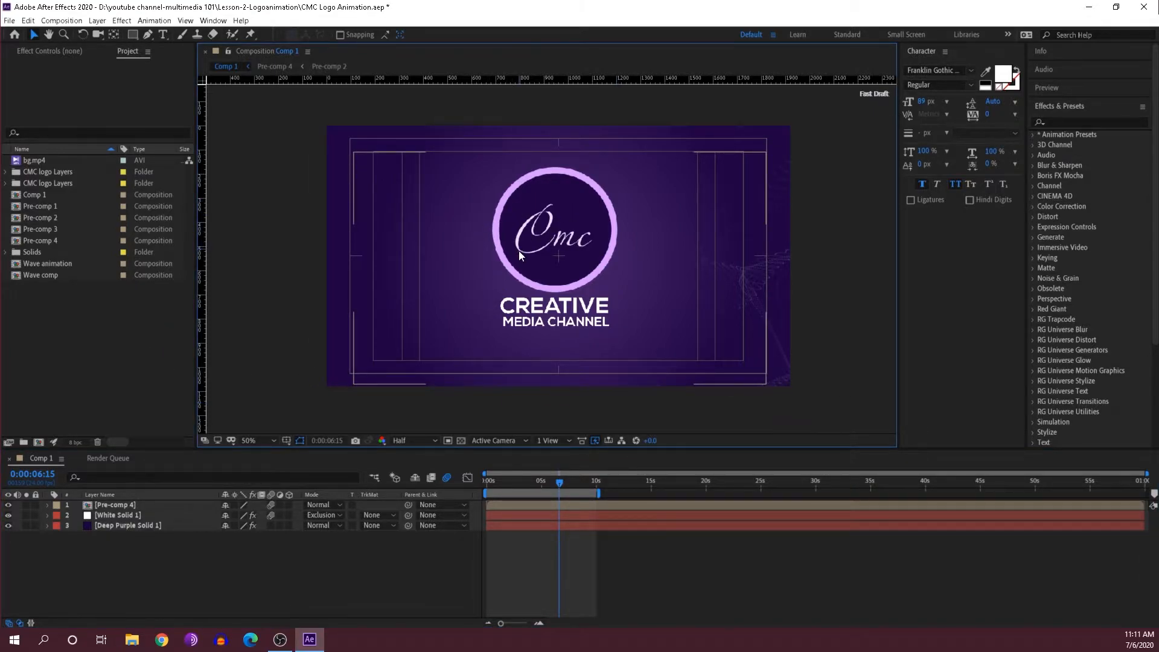
key(period)
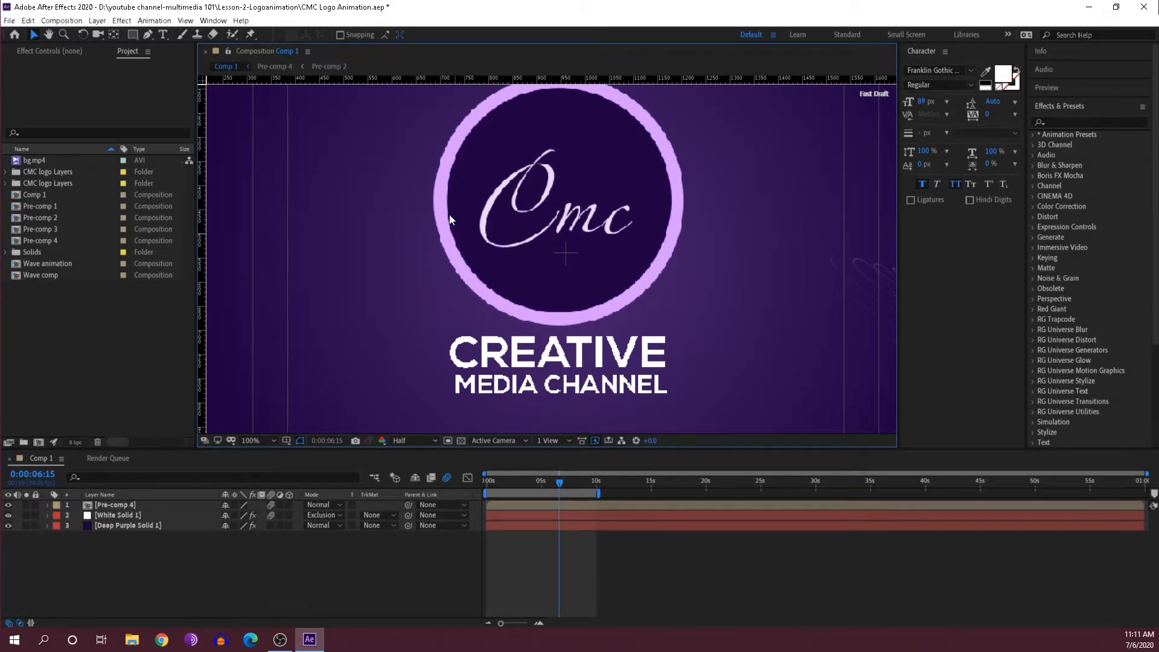
key(comma)
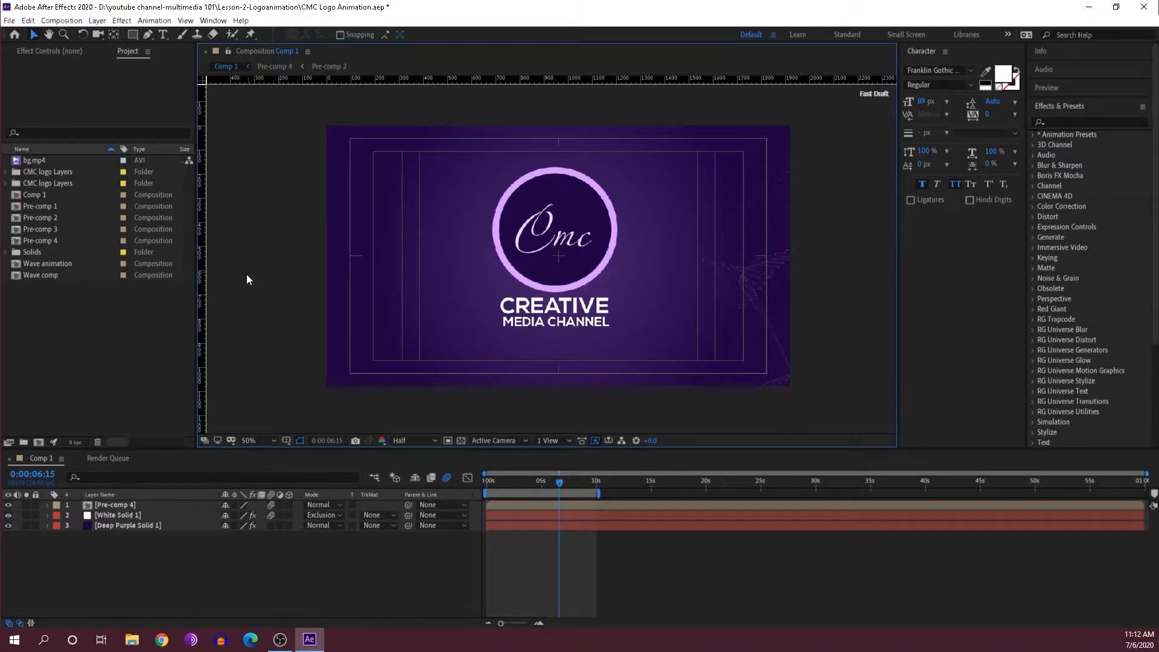
Step: Create a new composition named Logo animation
click(142, 325)
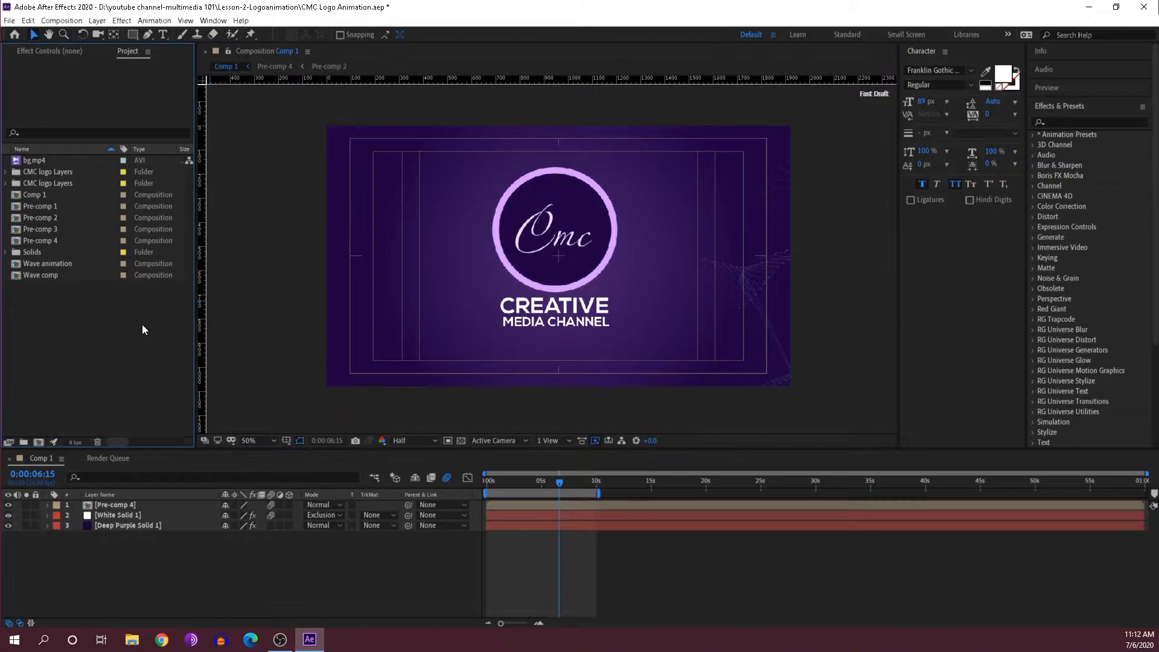
click(61, 20)
click(81, 33)
drag(517, 120, 565, 117)
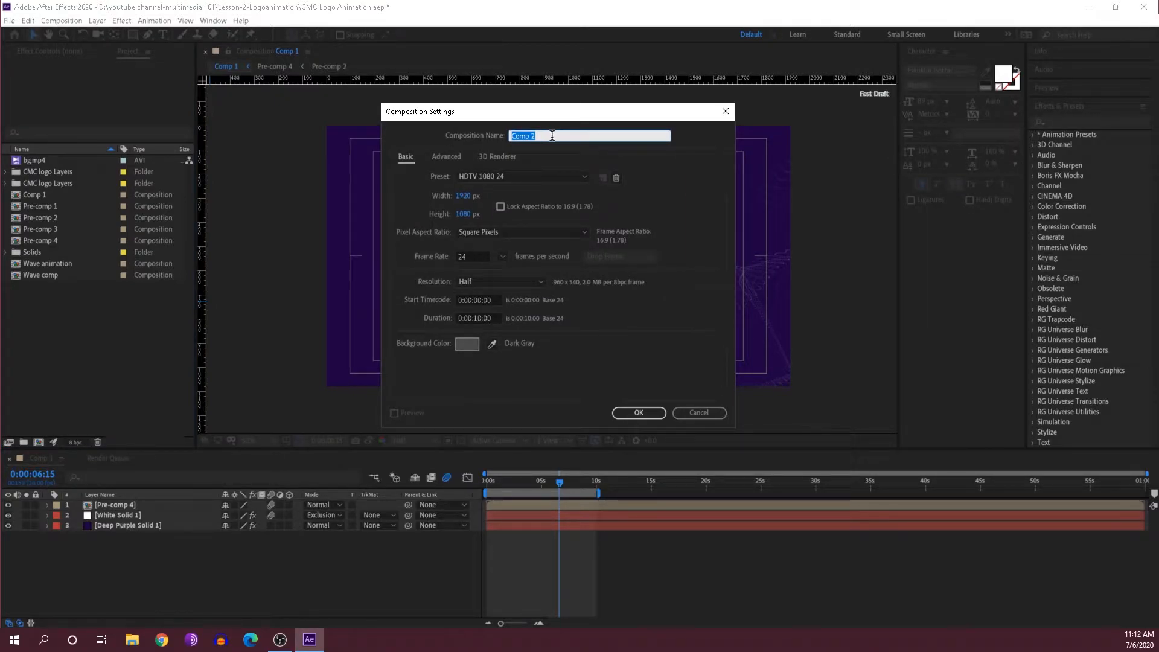
text(Logo animation)
click(639, 413)
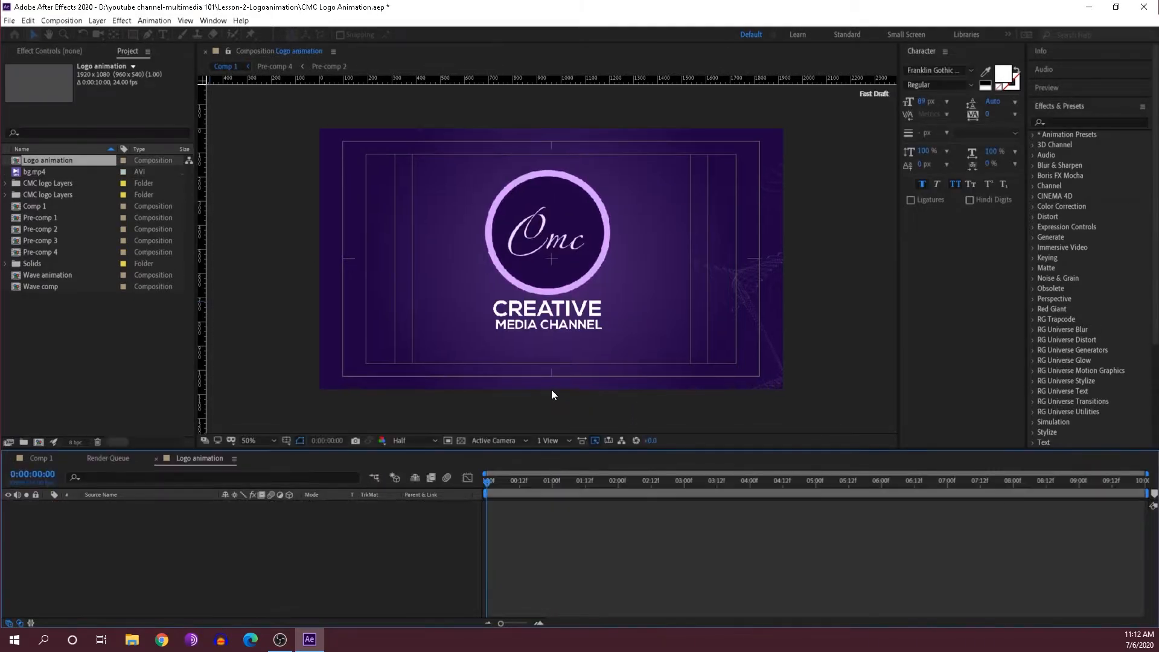
Step: Switch to Comp 1 to view the finished logo and return to the Logo animation composition
key(space)
drag(547, 283, 570, 282)
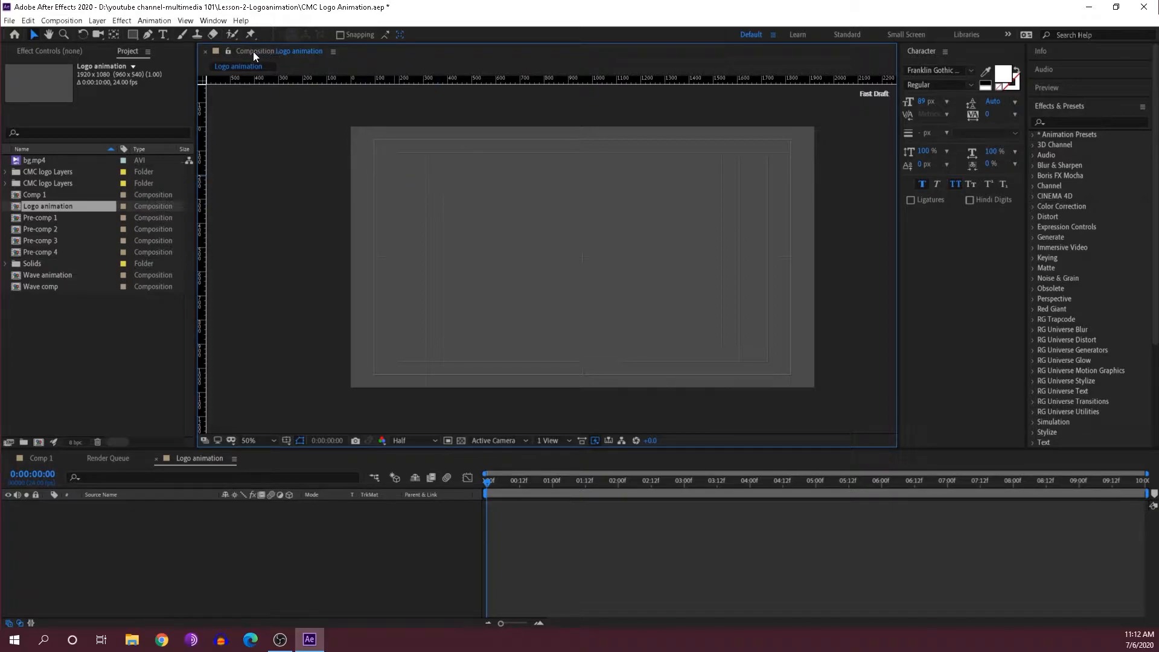
click(61, 457)
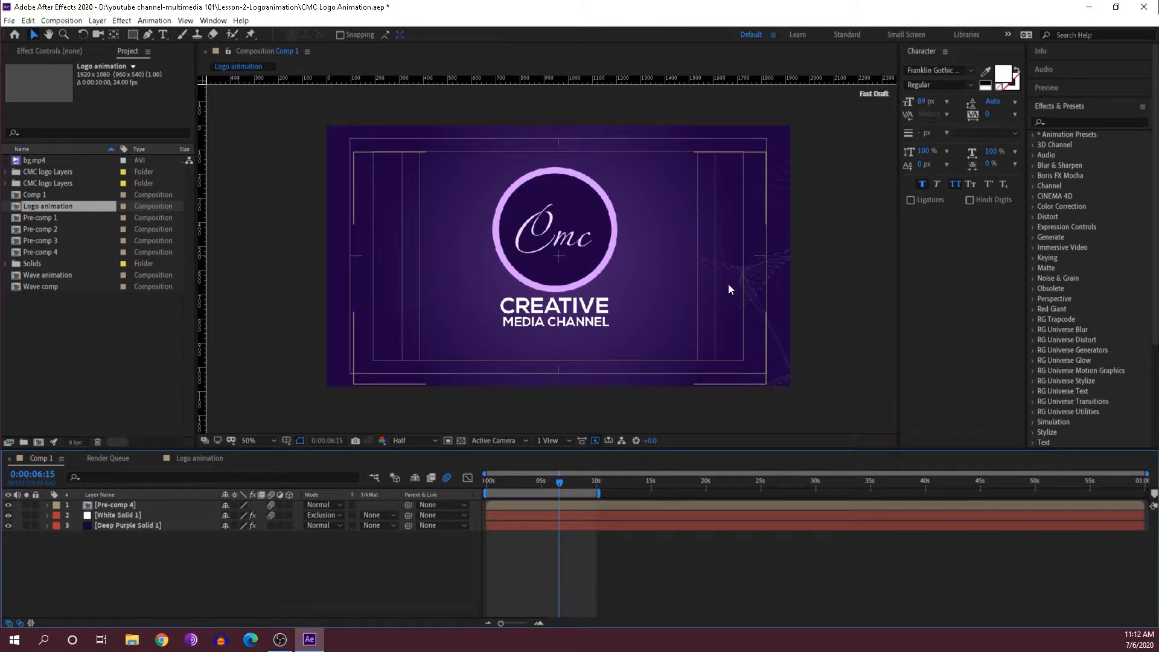
click(200, 458)
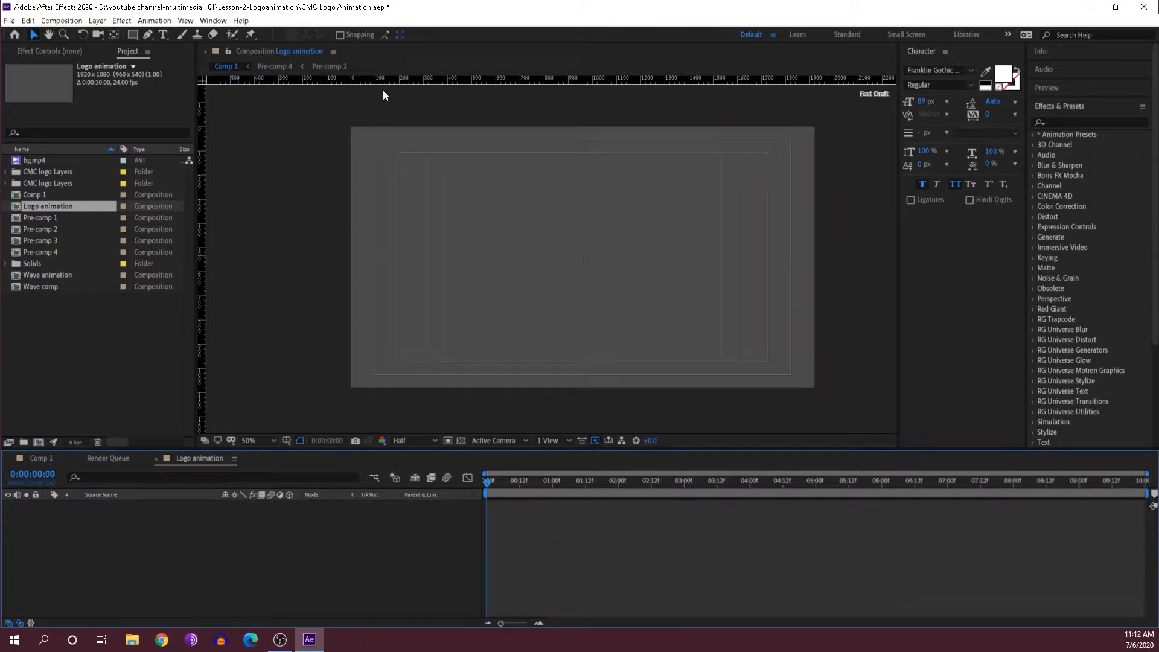
click(254, 51)
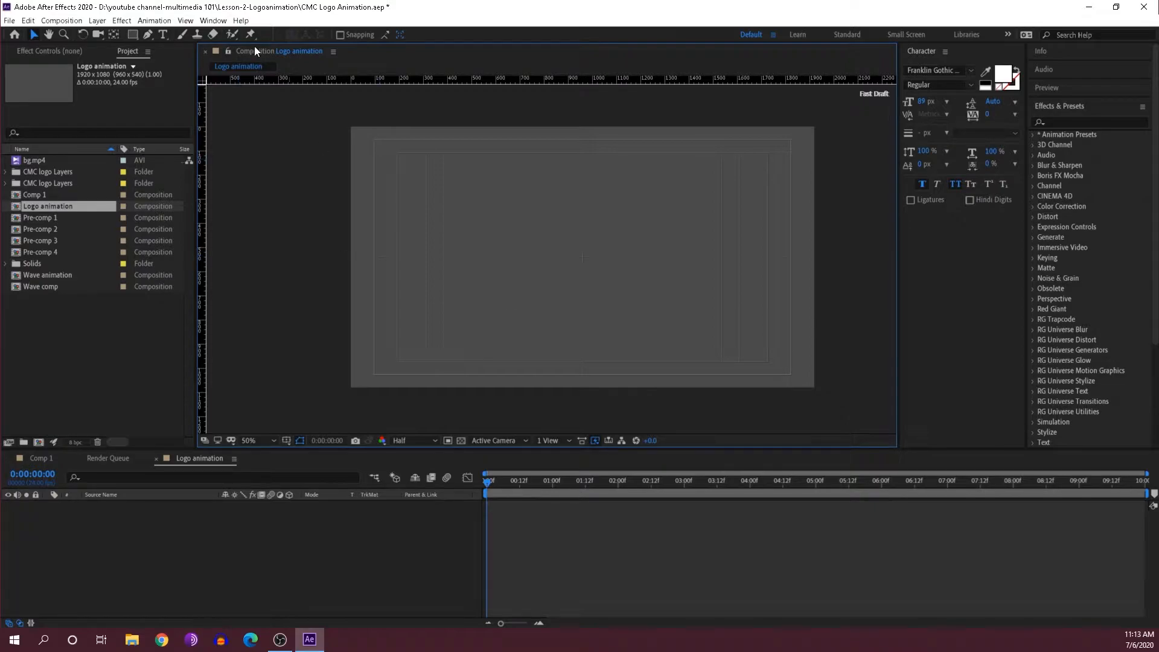
Step: Open a second composition viewer beside the first for a side-by-side layout
click(184, 21)
click(211, 35)
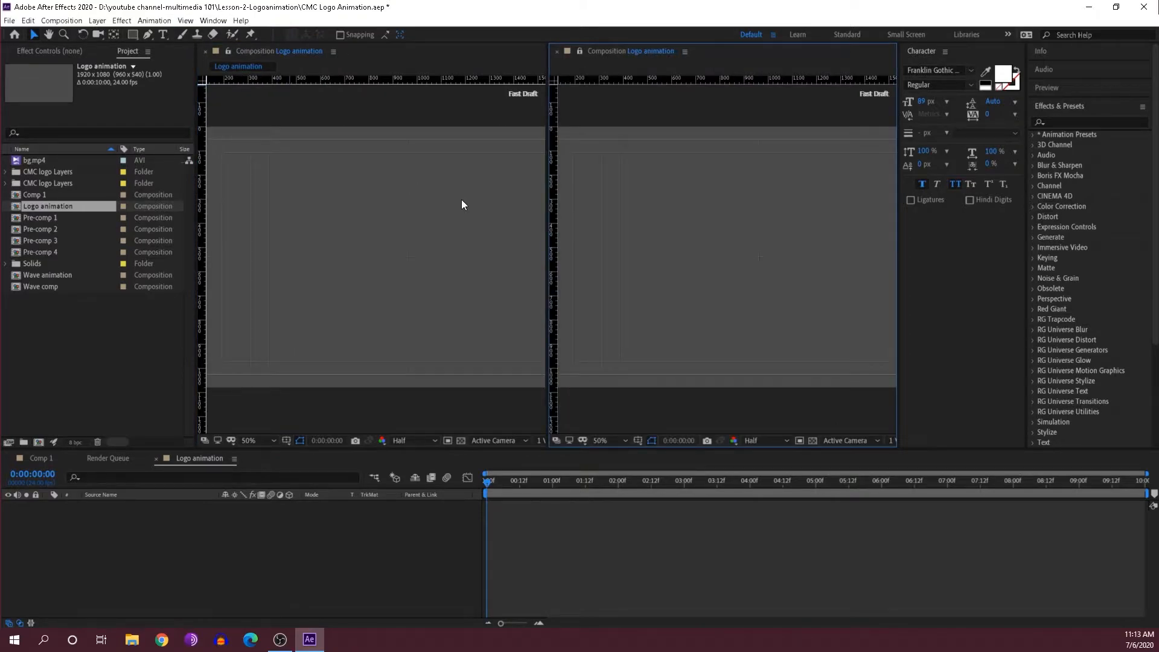
scroll(471, 196, down, 2)
click(448, 194)
click(665, 218)
scroll(665, 219, down, 4)
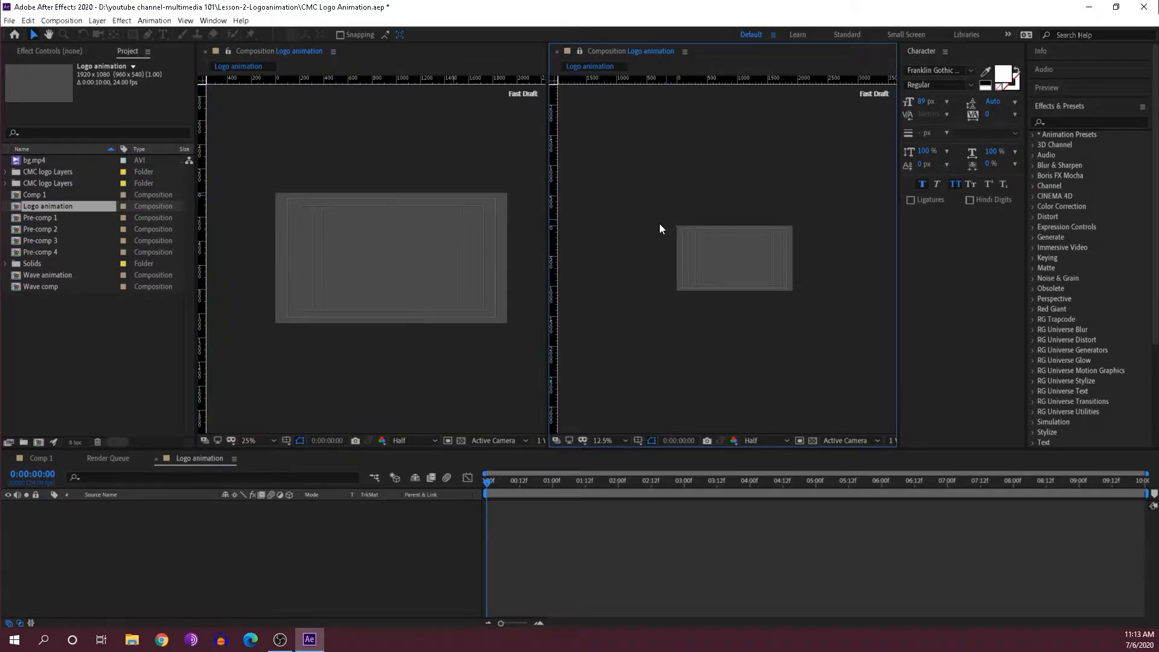
click(431, 223)
scroll(607, 150, up, 2)
Step: Lock the original viewer to Comp 1, unlock the new viewer, and show the Logo animation composition in it
click(40, 459)
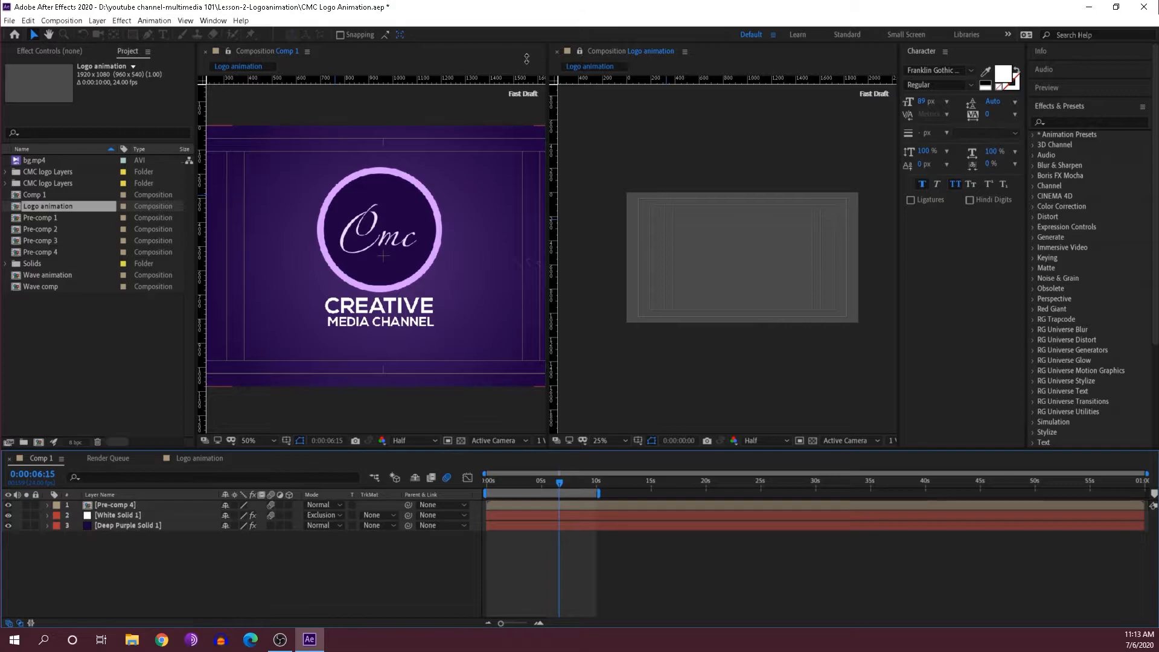
click(580, 54)
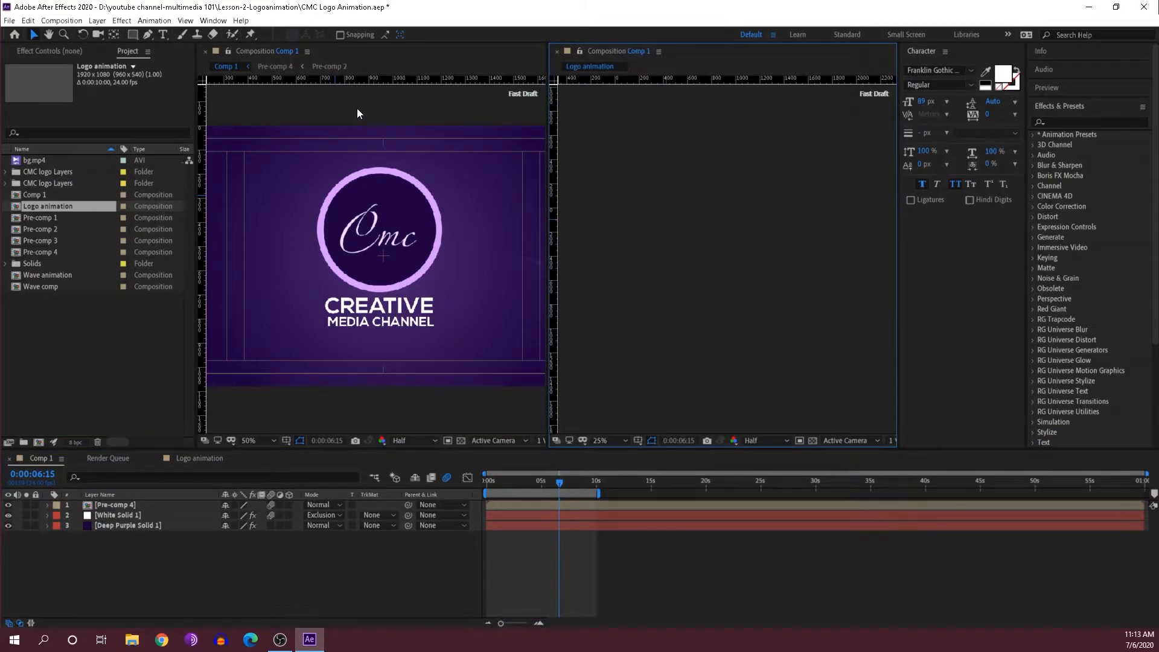
scroll(357, 113, down, 3)
scroll(313, 111, up, 1)
click(228, 53)
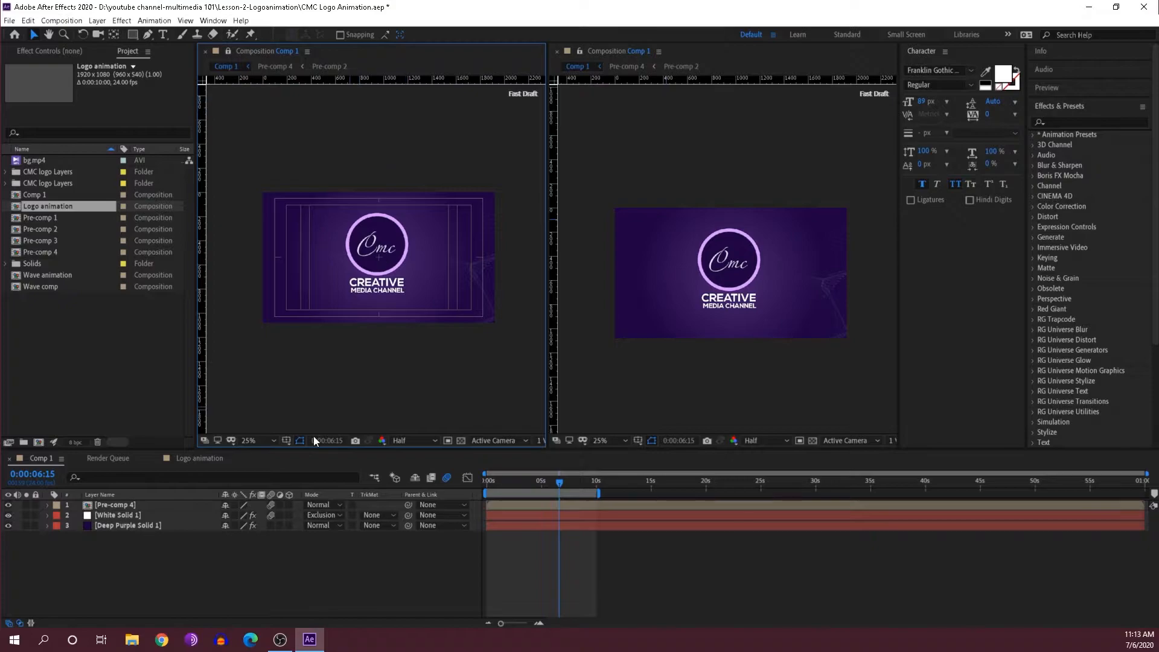
click(685, 183)
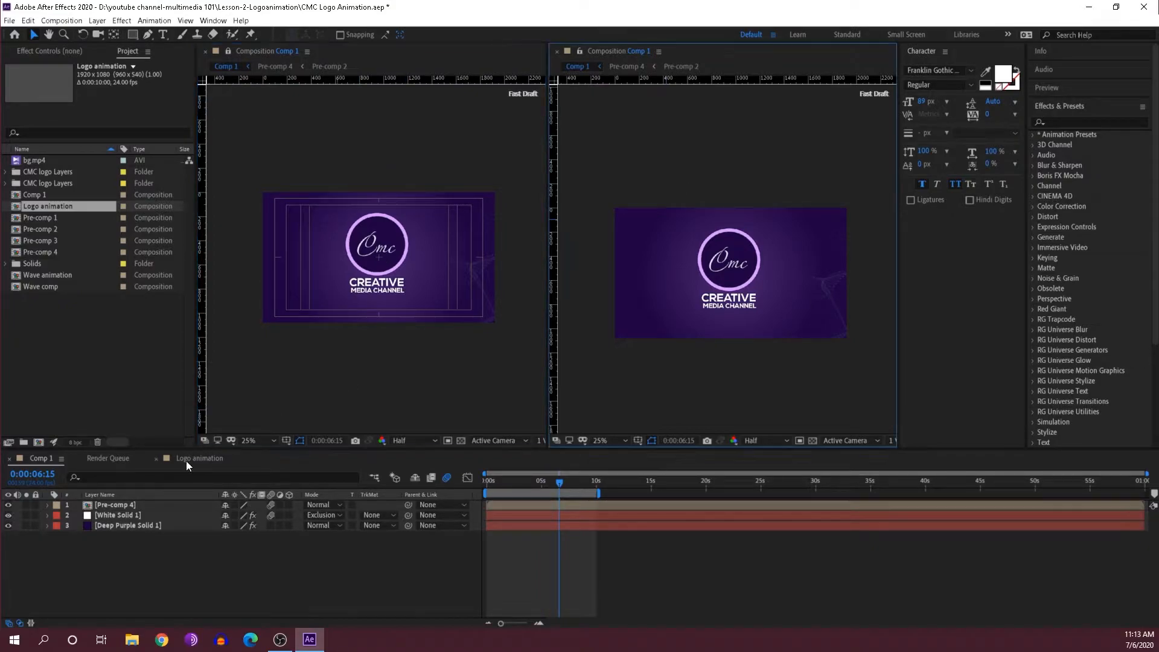
click(186, 462)
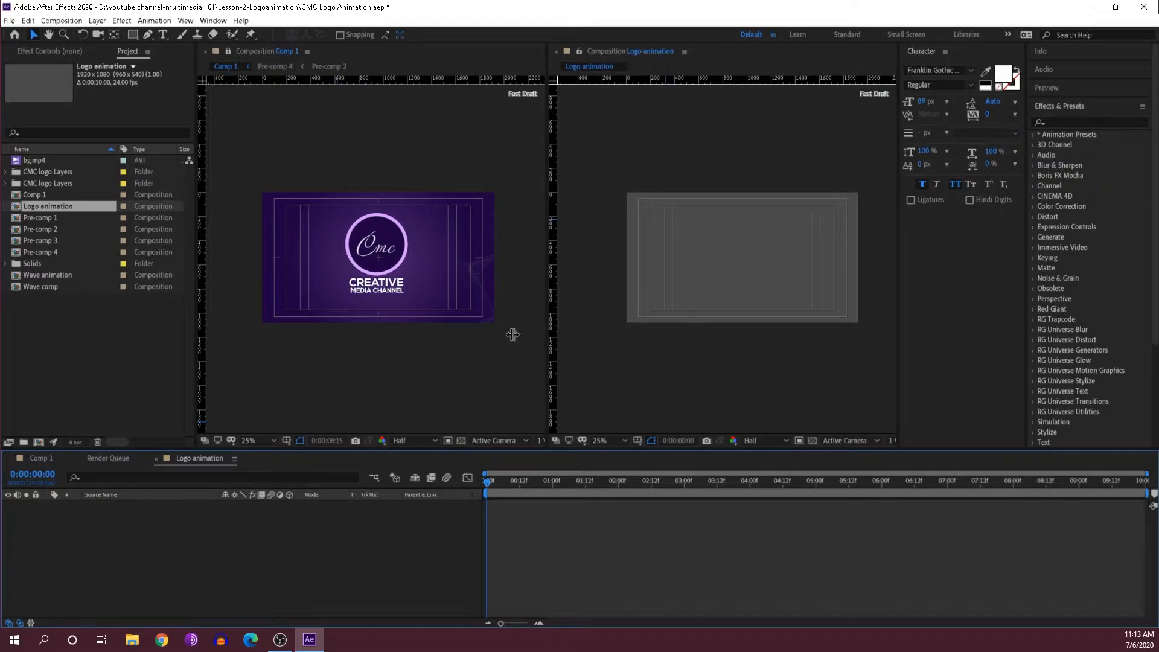
Step: Narrow the Project panel and the Comp 1 viewer to enlarge the Logo animation viewer, fitting its frame to the available space
drag(513, 335, 501, 334)
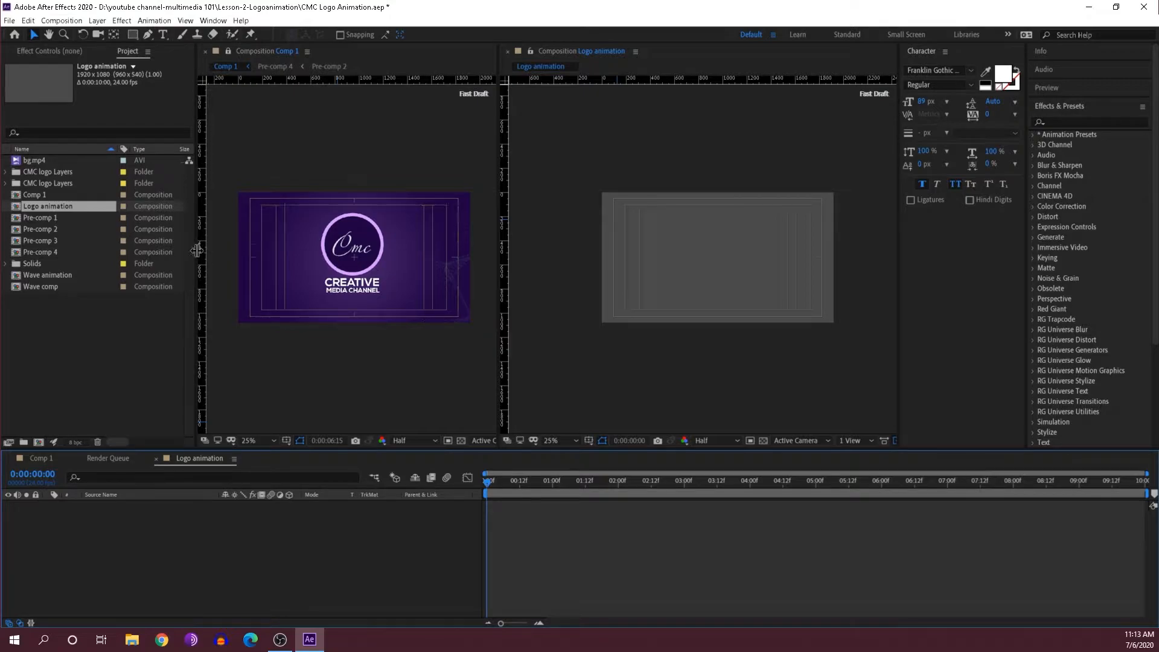
drag(196, 249, 180, 253)
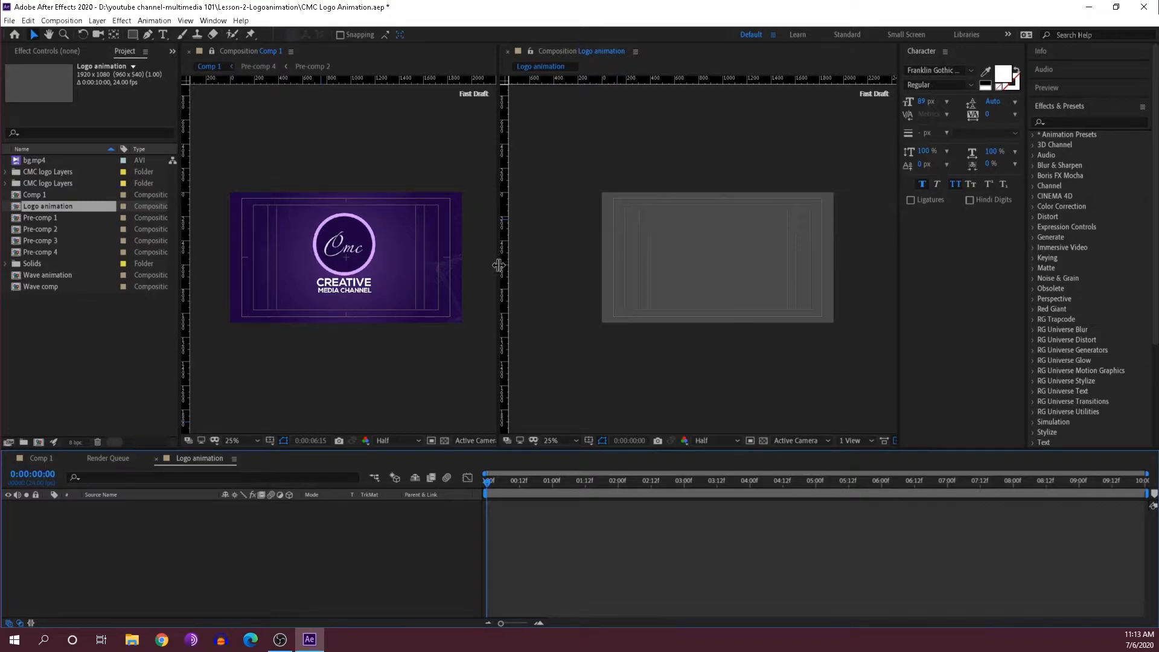
drag(499, 265, 451, 266)
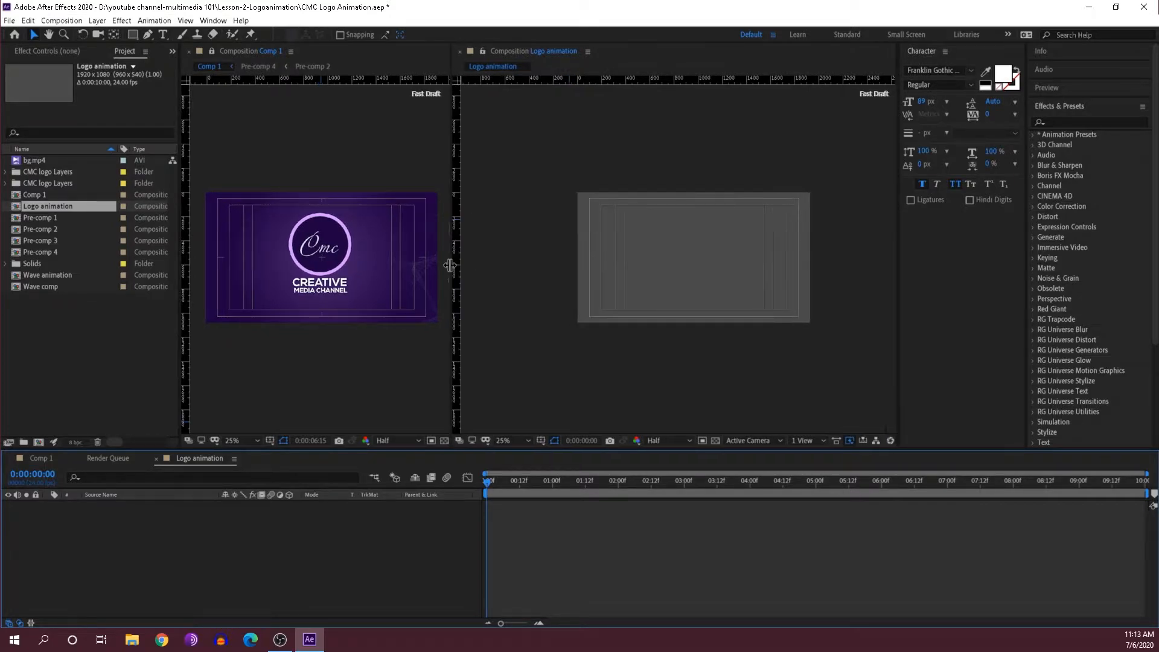
scroll(509, 423, up, 2)
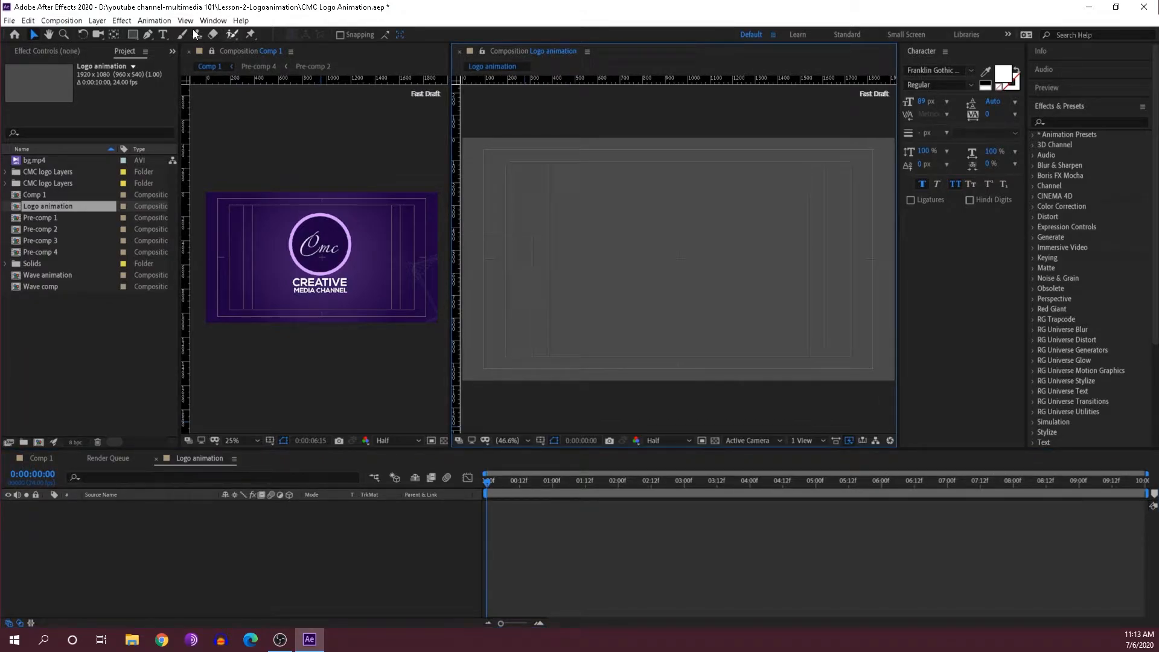
click(185, 20)
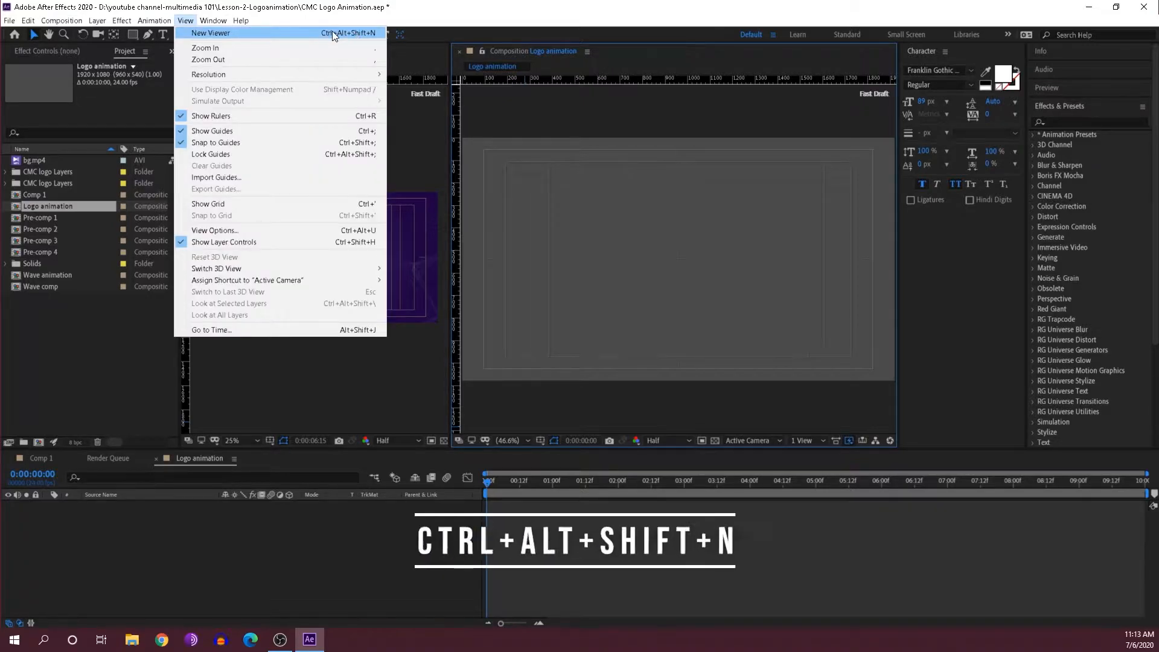
click(413, 364)
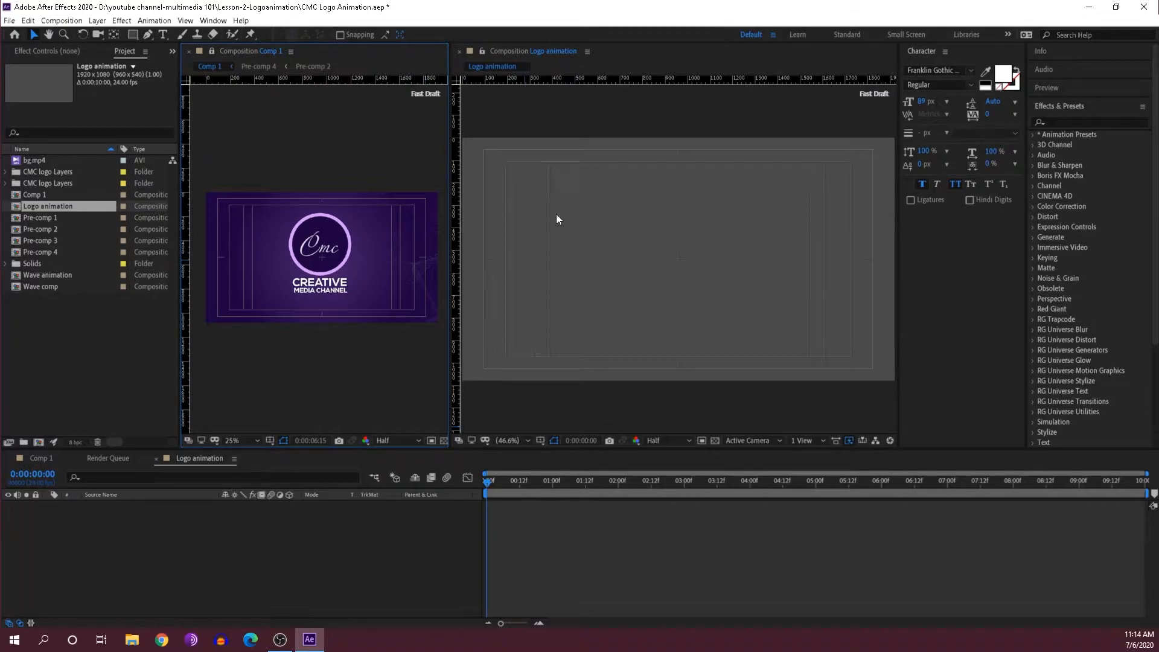
Step: Start importing the CMC logo.ai file so that its layer import options open
click(9, 20)
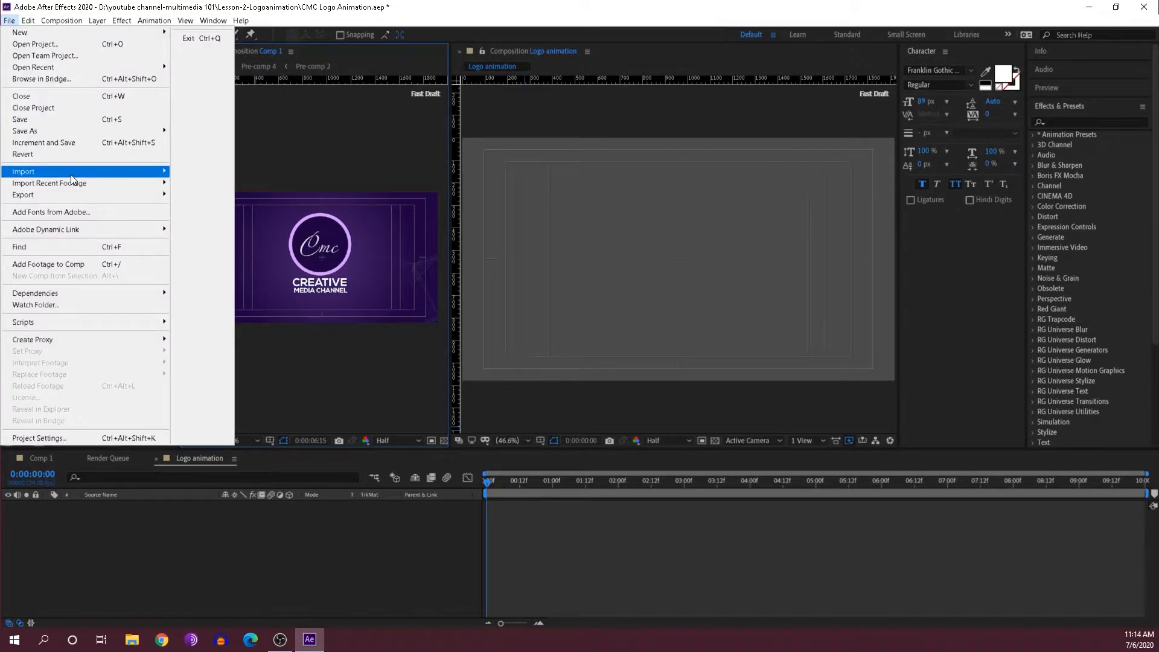
mouse_move(71, 175)
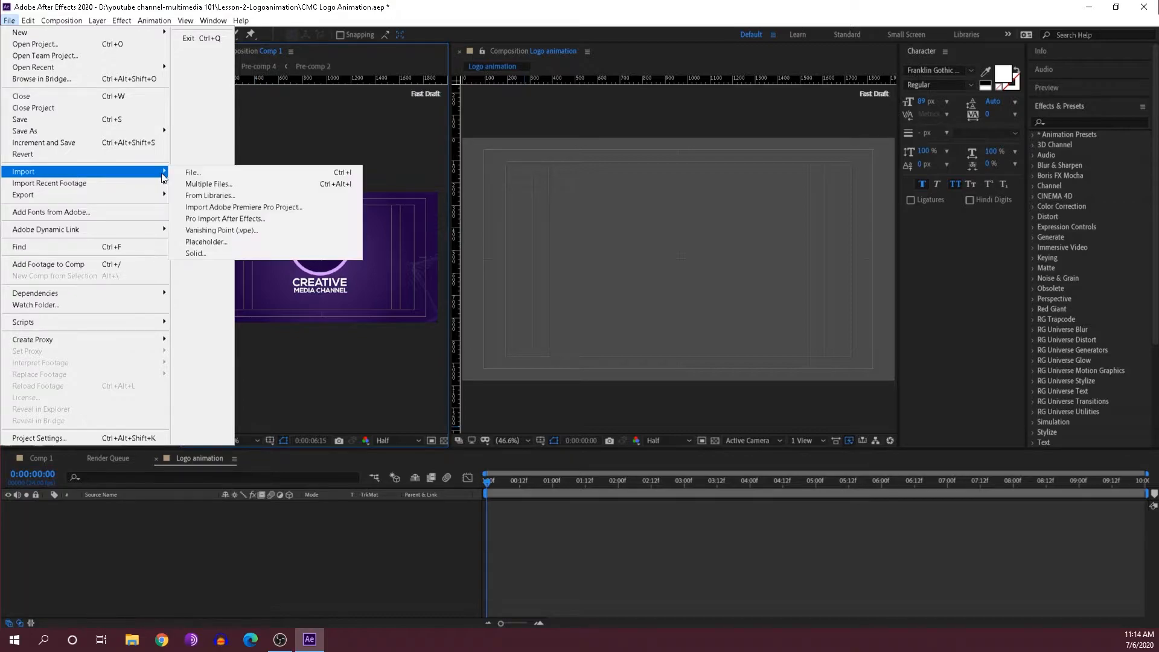
click(206, 174)
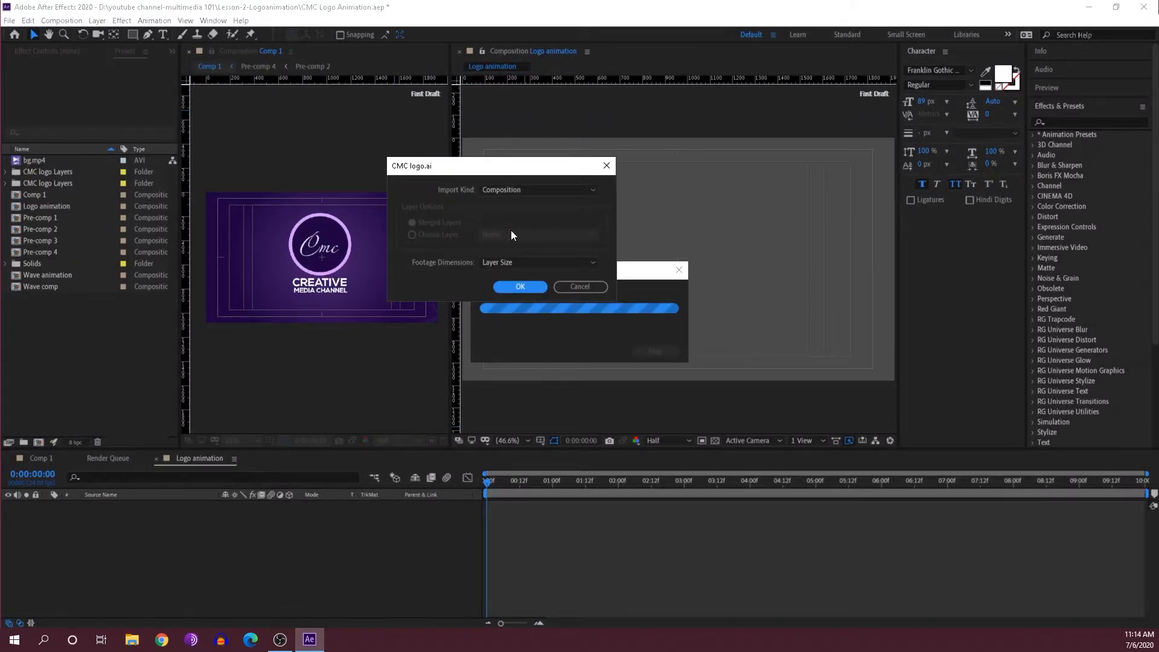
Step: Try the Footage import kind with a single chosen layer and return the import kind to Composition
click(507, 190)
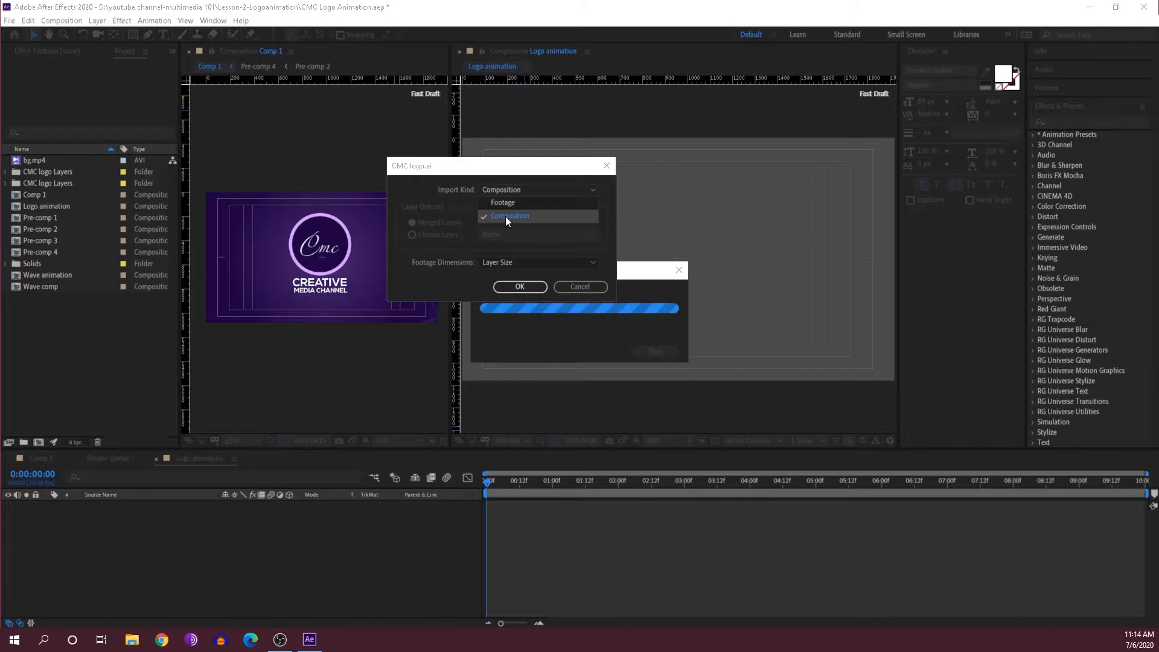
click(503, 202)
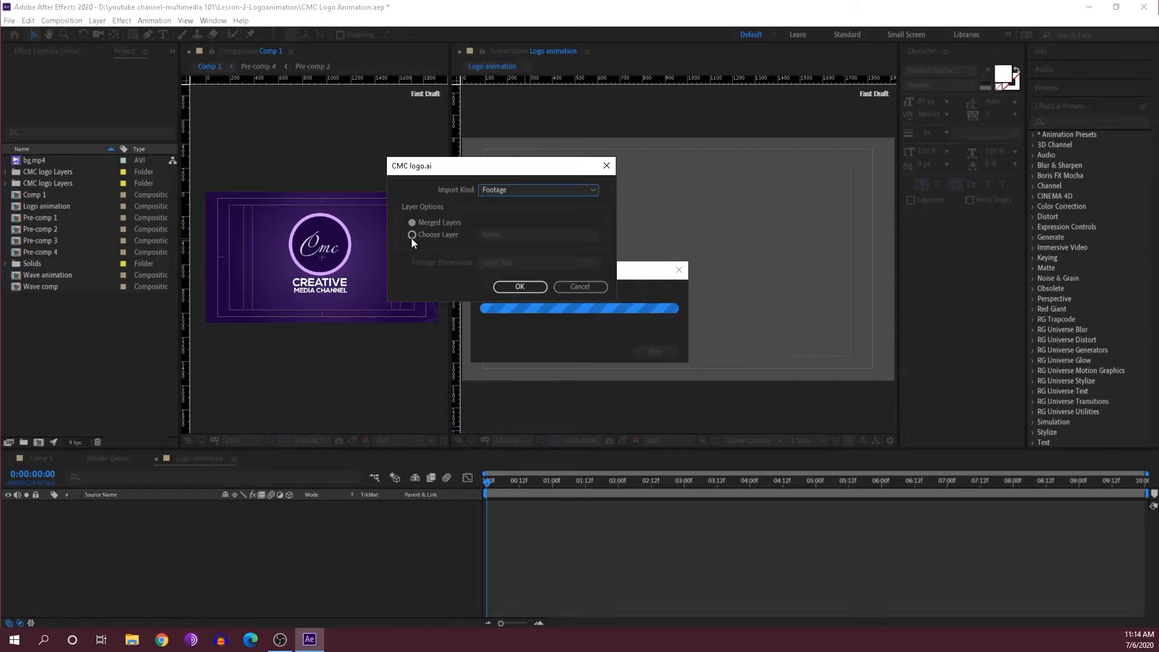
click(411, 235)
click(498, 235)
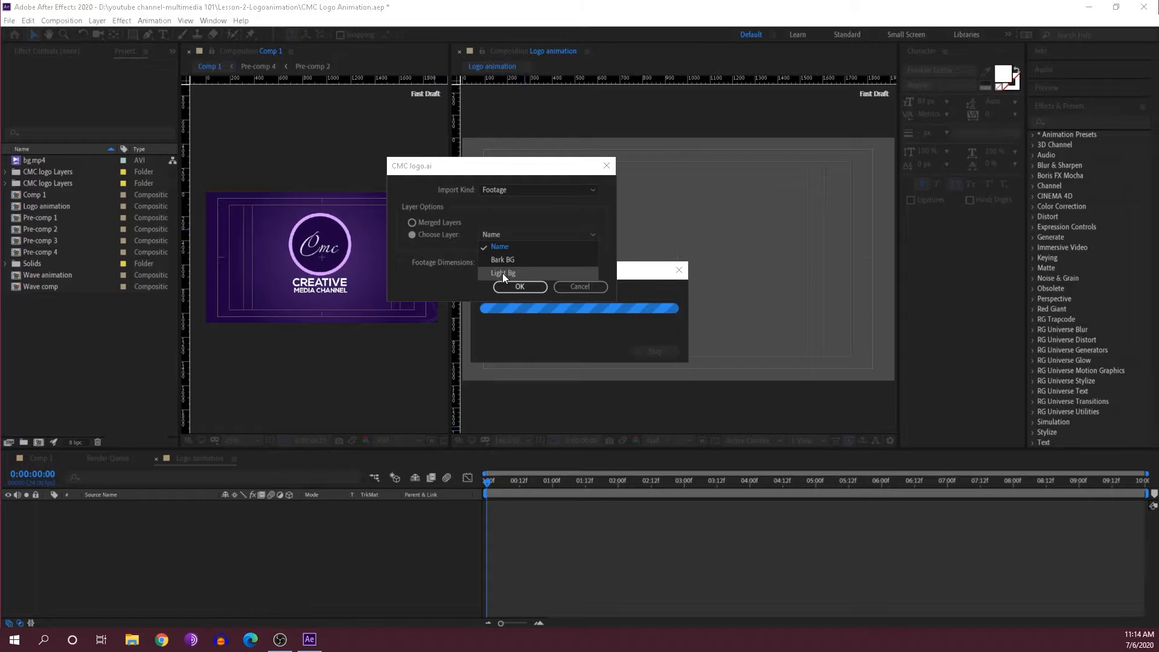
click(503, 273)
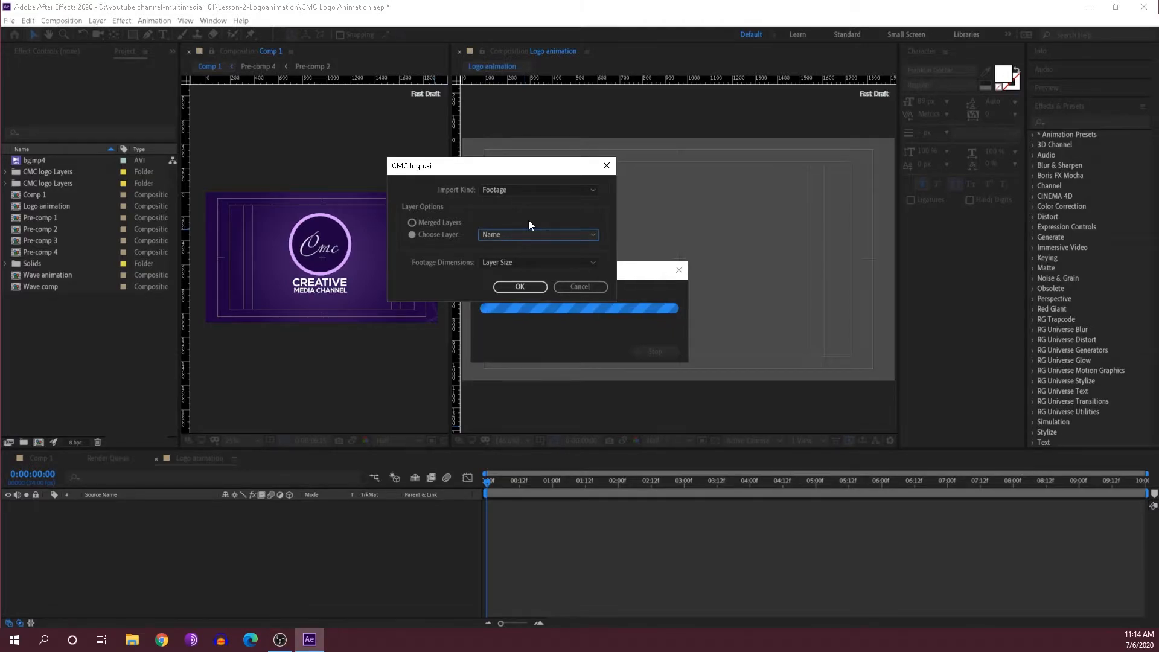
click(520, 191)
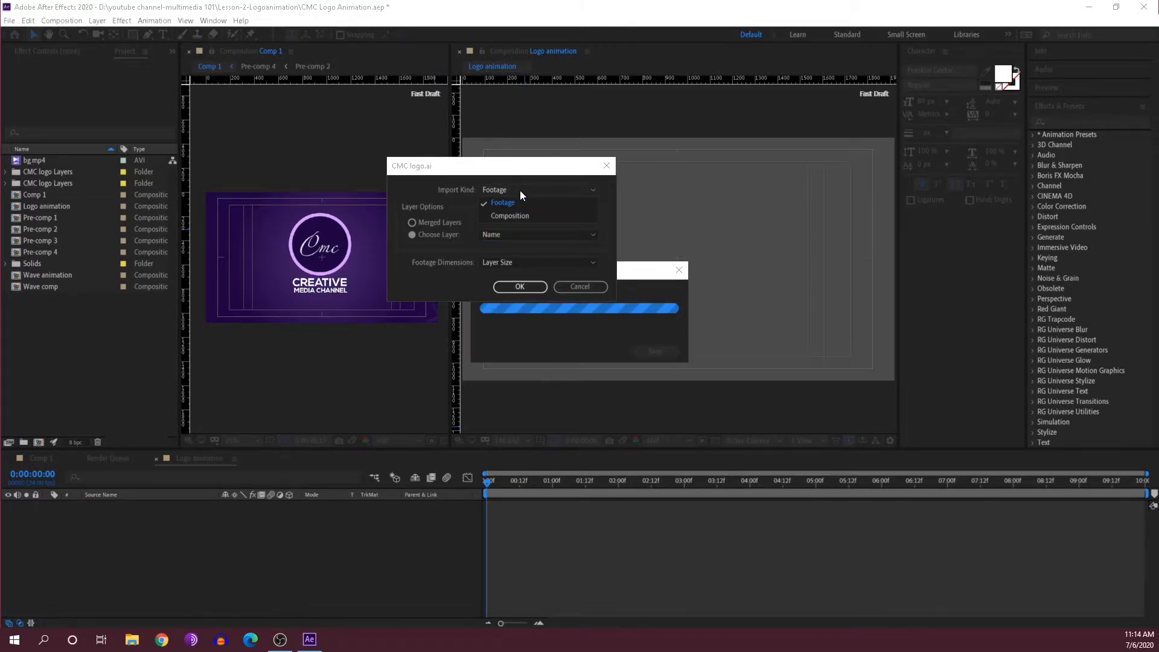
click(511, 215)
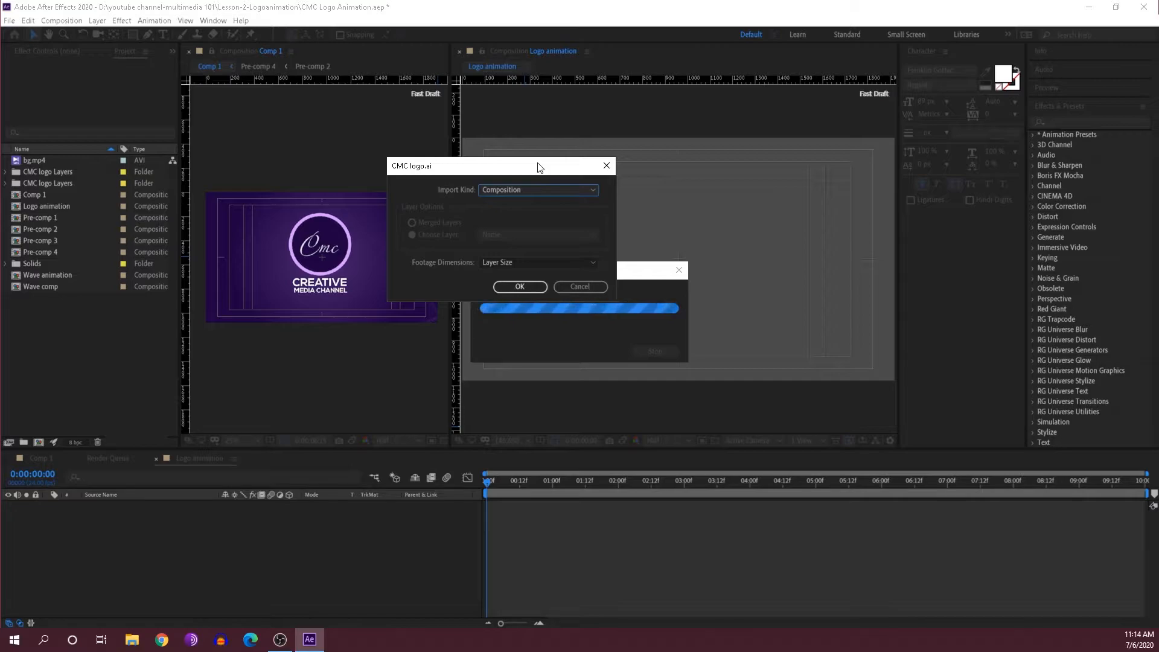
drag(533, 169, 536, 172)
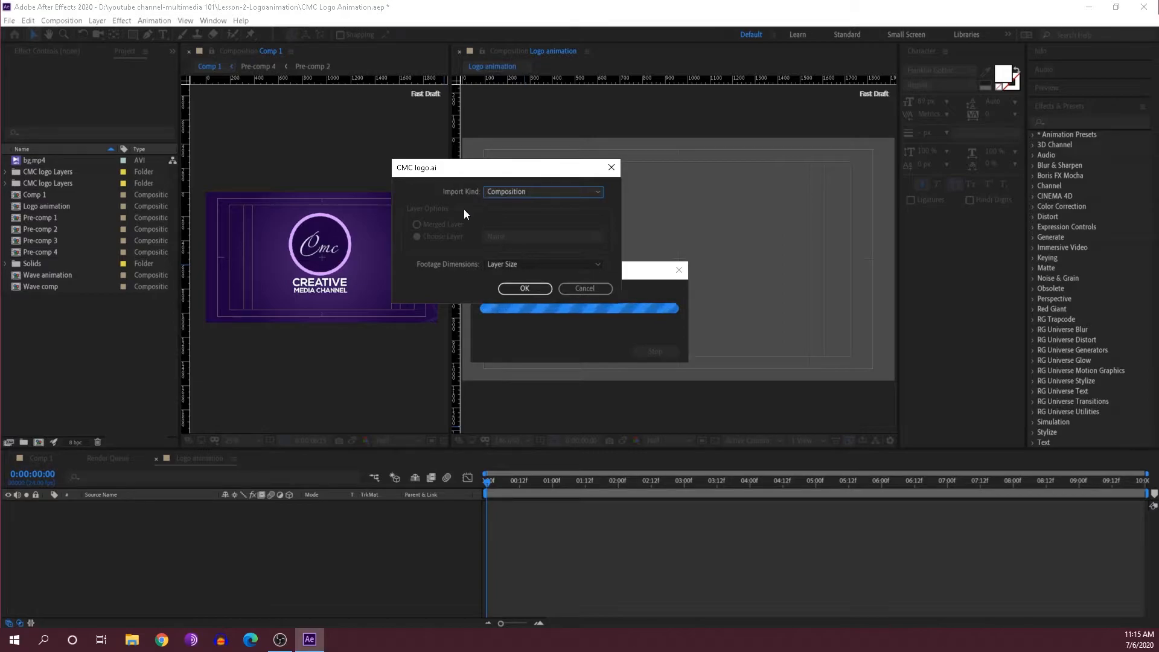
Step: Review the selectable layers of CMC logo.ai under the Footage import kind and restore the Composition kind
click(528, 197)
click(532, 204)
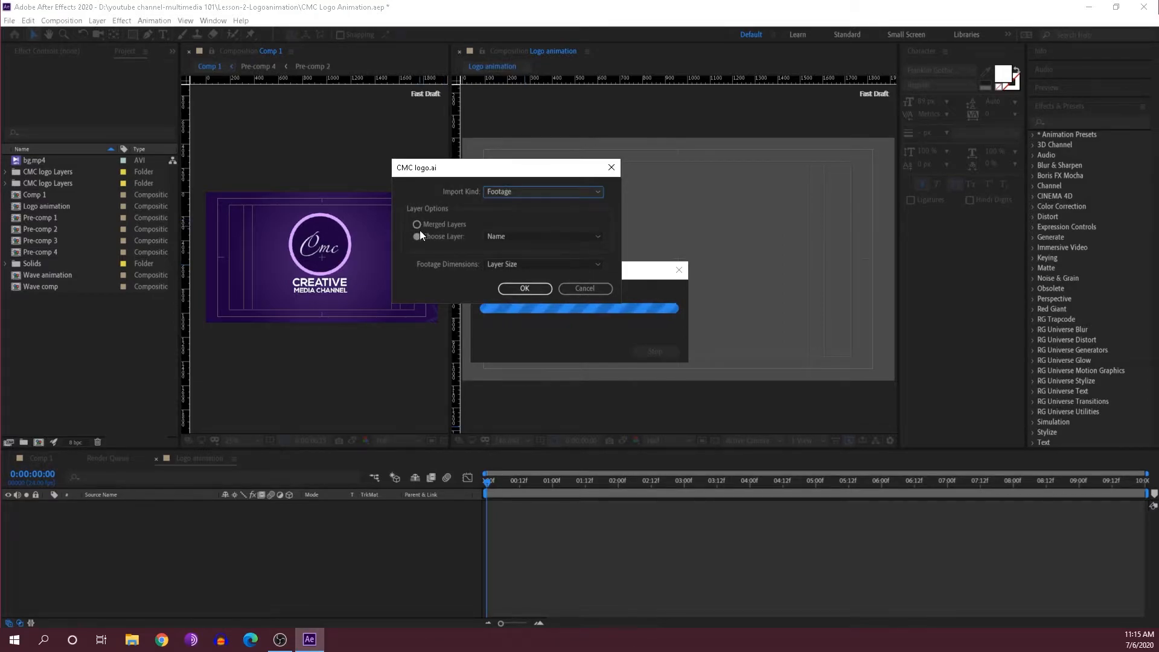
click(519, 238)
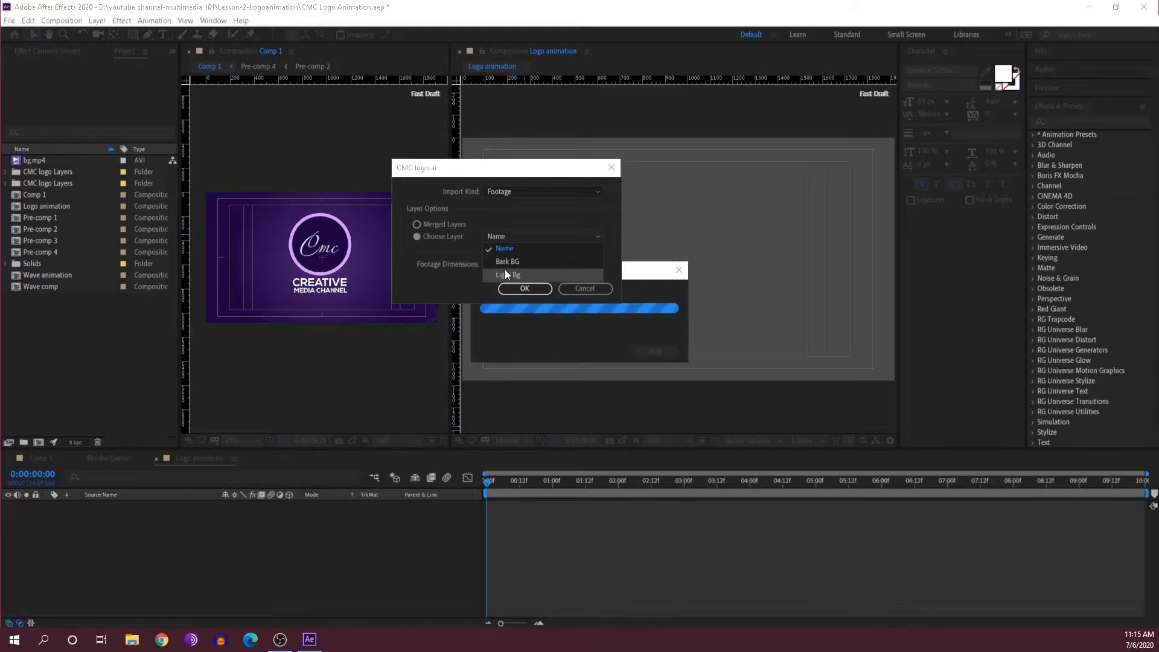
click(509, 227)
click(531, 193)
click(527, 217)
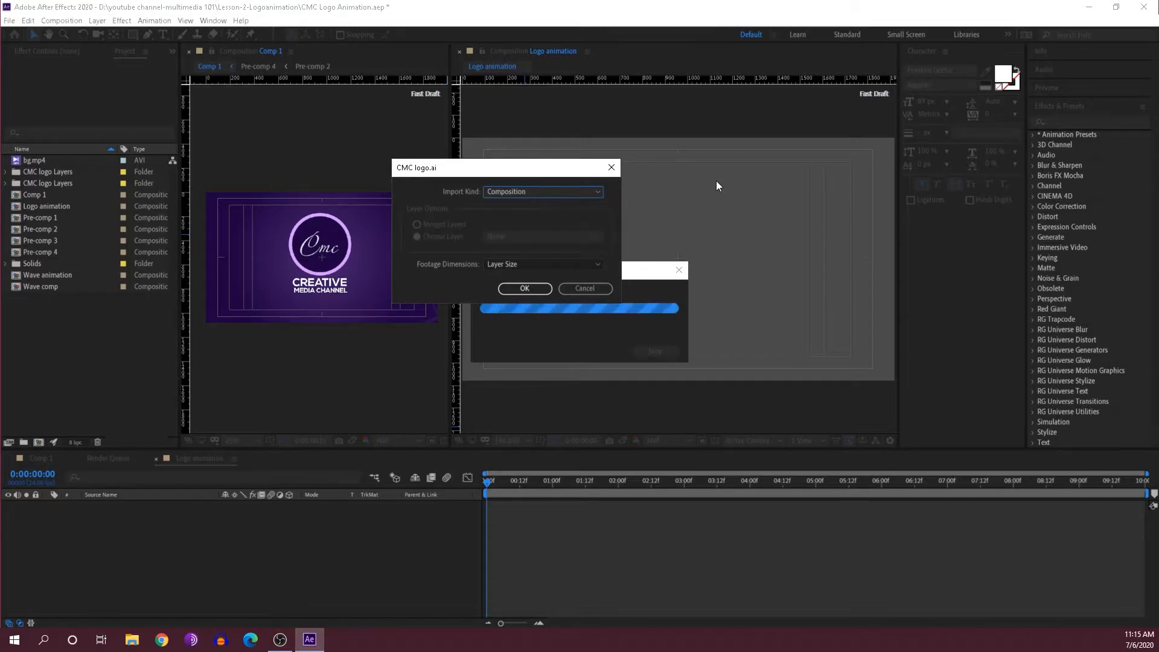
Step: Review the footage dimension options and import CMC logo.ai as a Composition with Layer Size dimensions
click(559, 265)
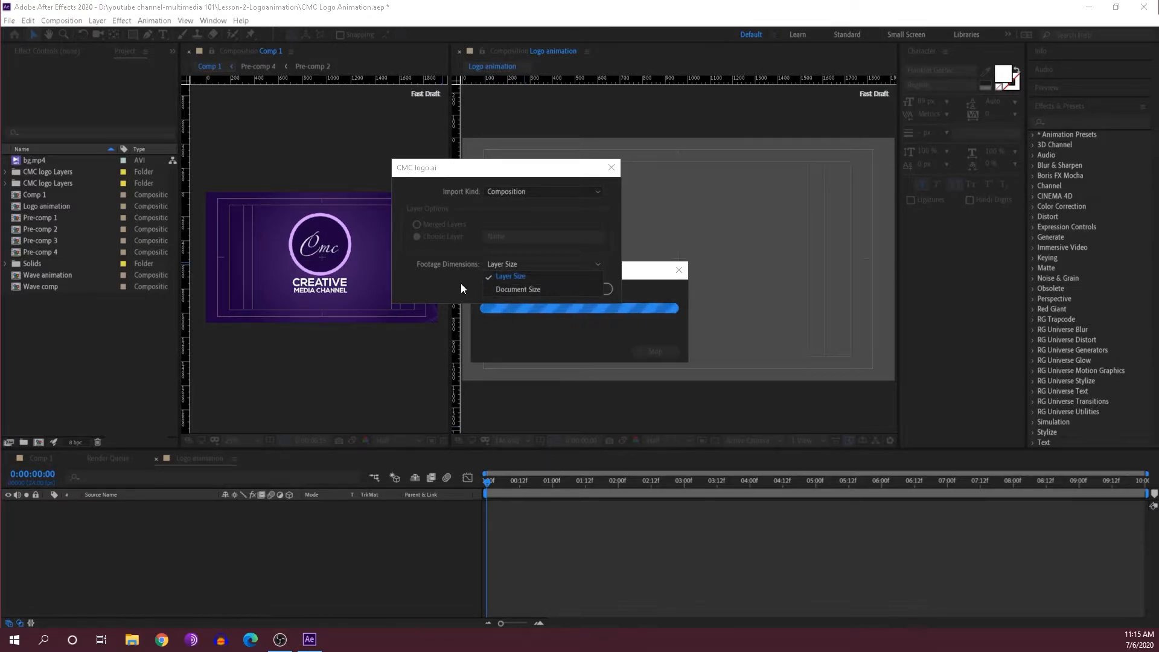
click(438, 284)
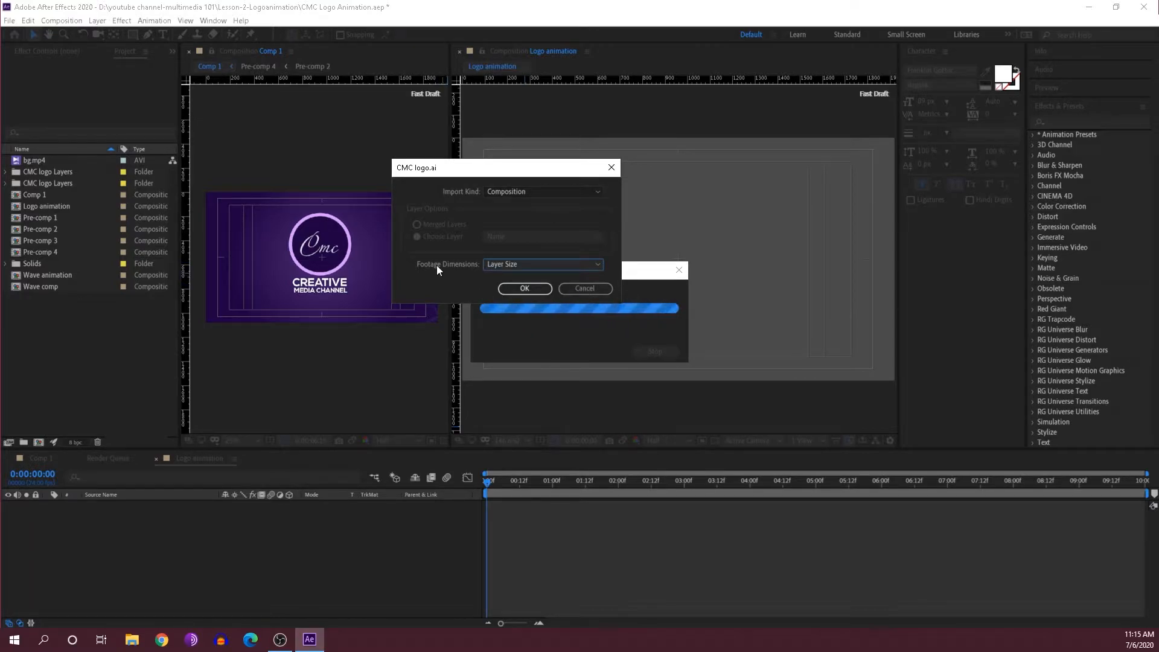
click(521, 267)
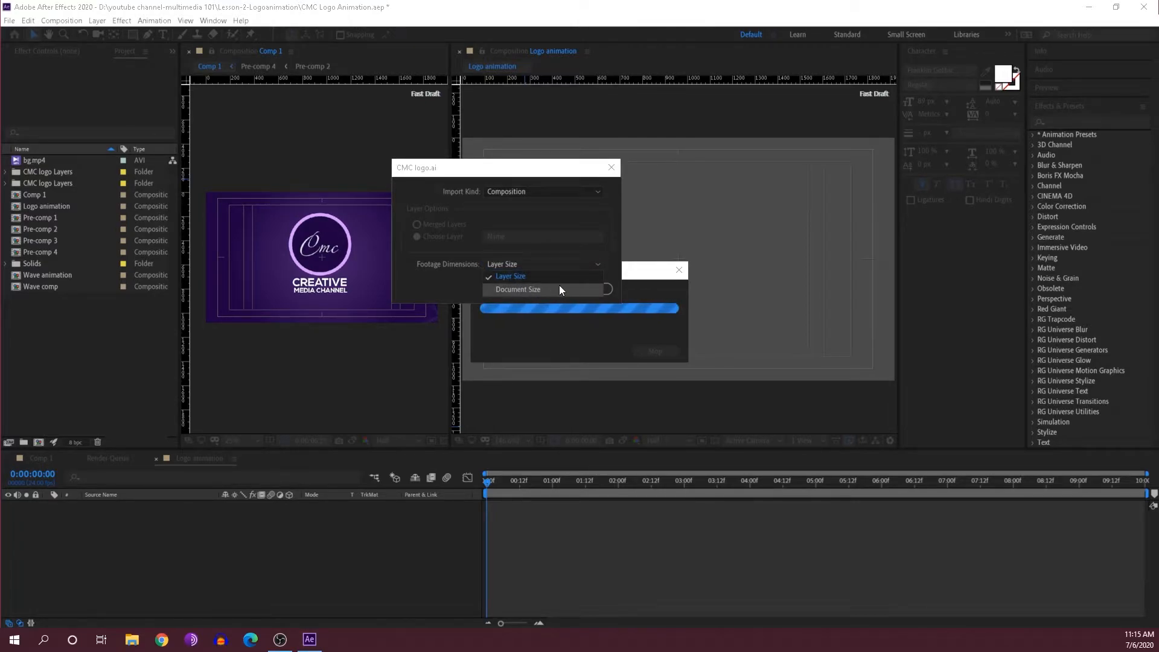
click(522, 173)
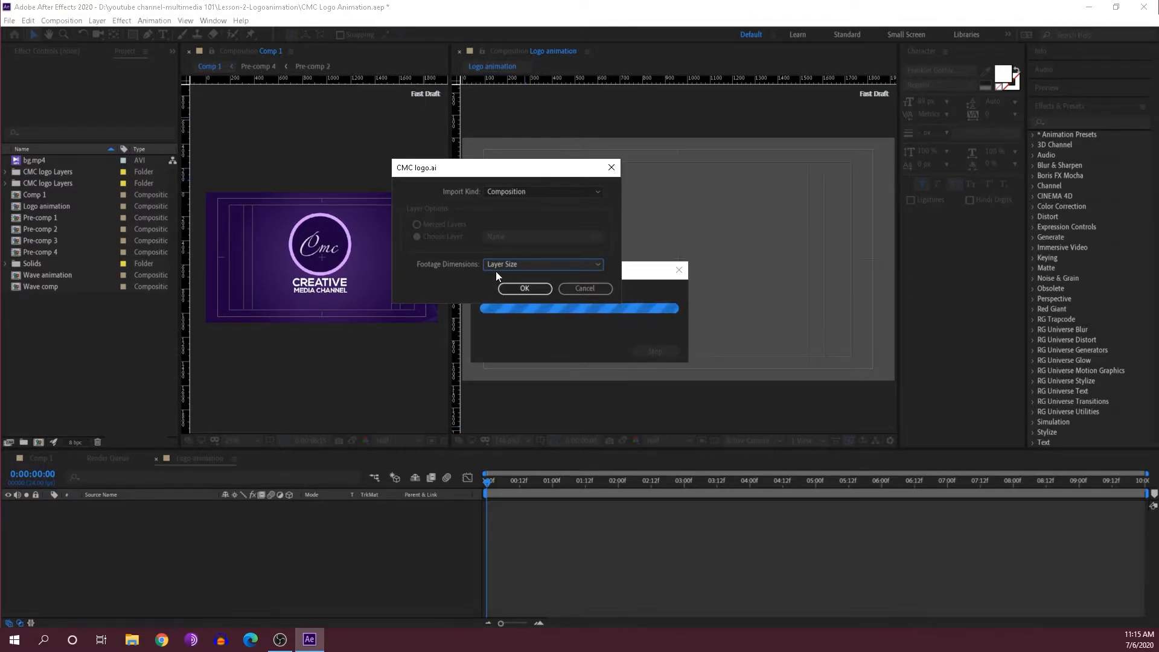
click(523, 288)
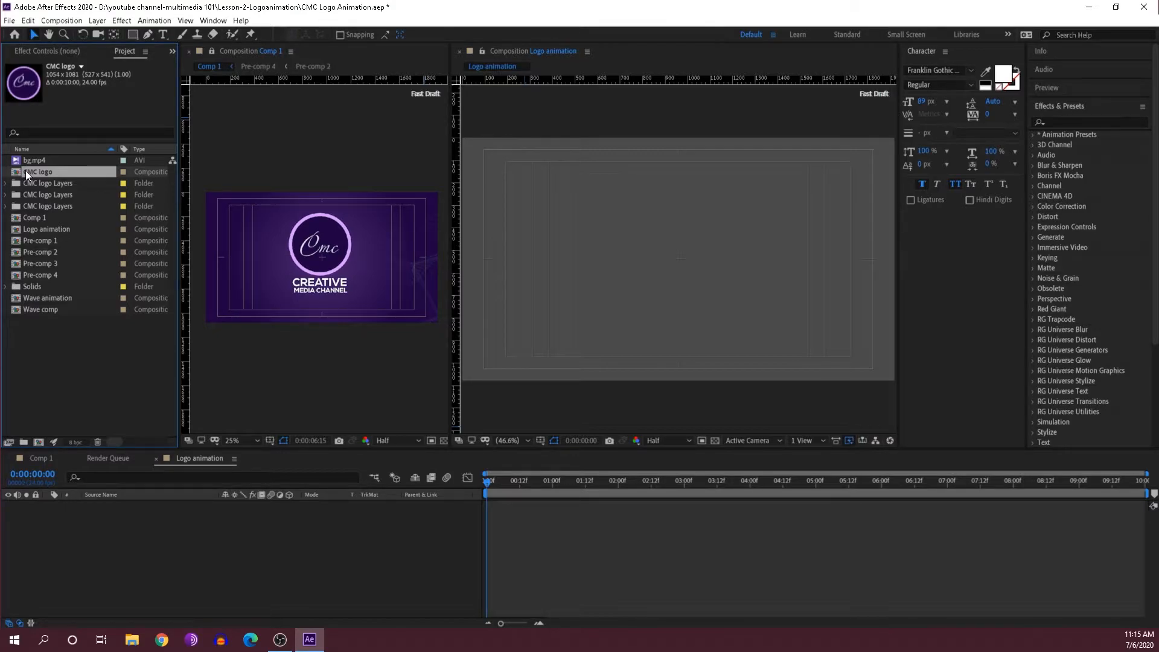
Step: Place the imported CMC logo composition in the Logo animation frame and align it to the vertical centre of the composition
drag(26, 171, 676, 262)
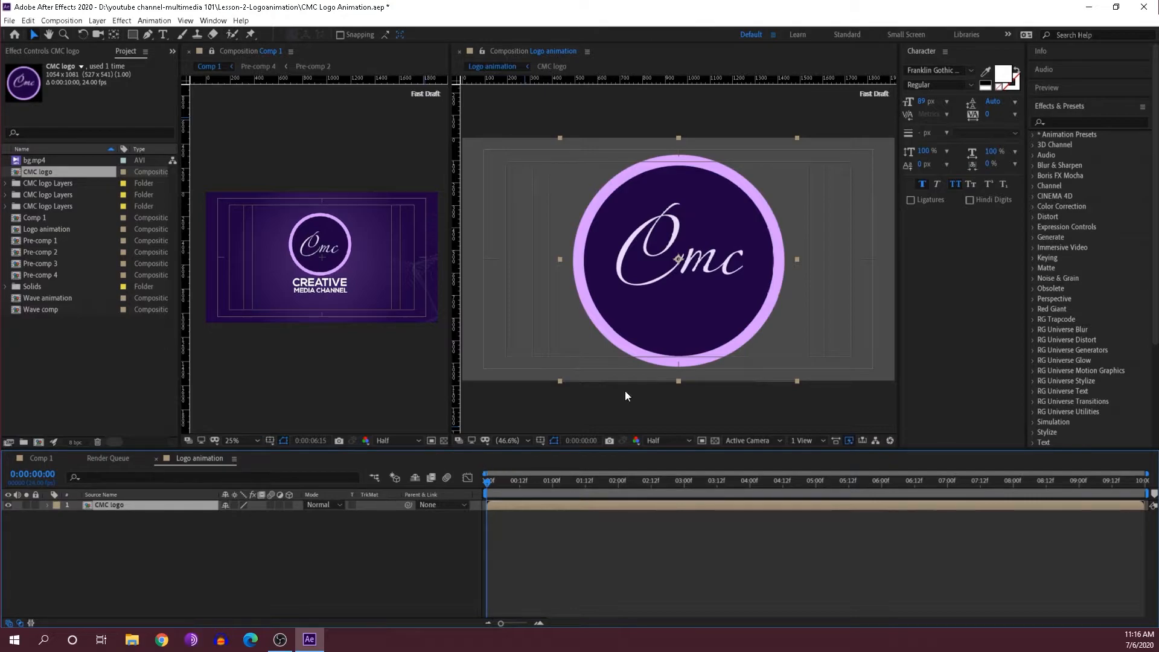
scroll(1082, 141, down, 5)
click(1055, 361)
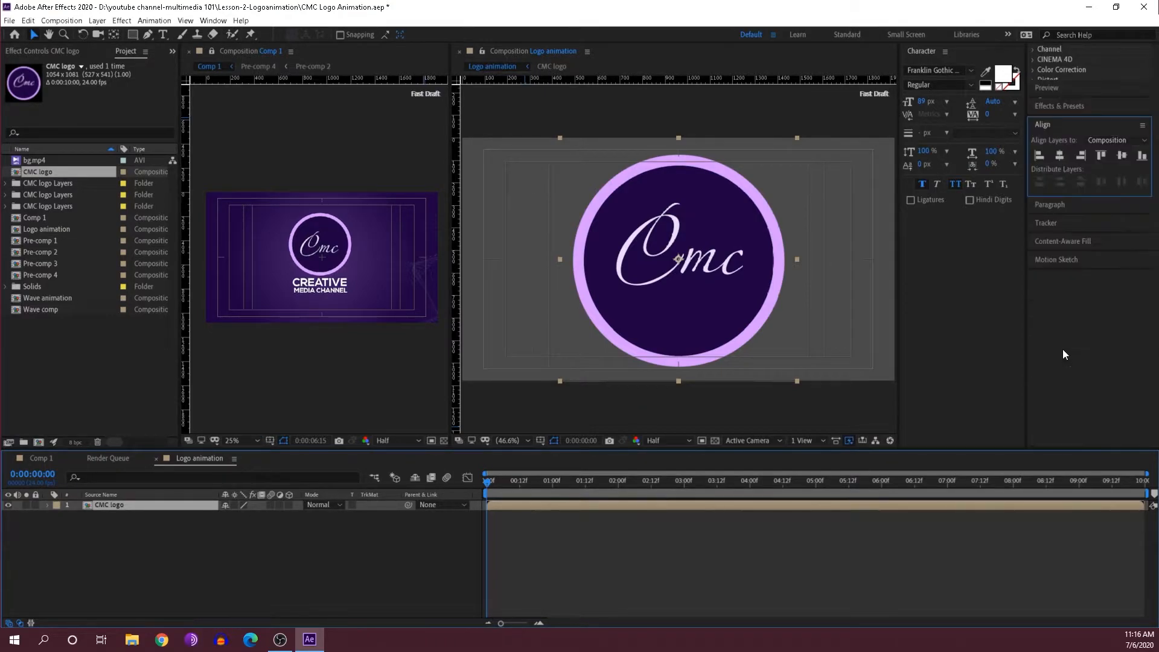
click(1122, 157)
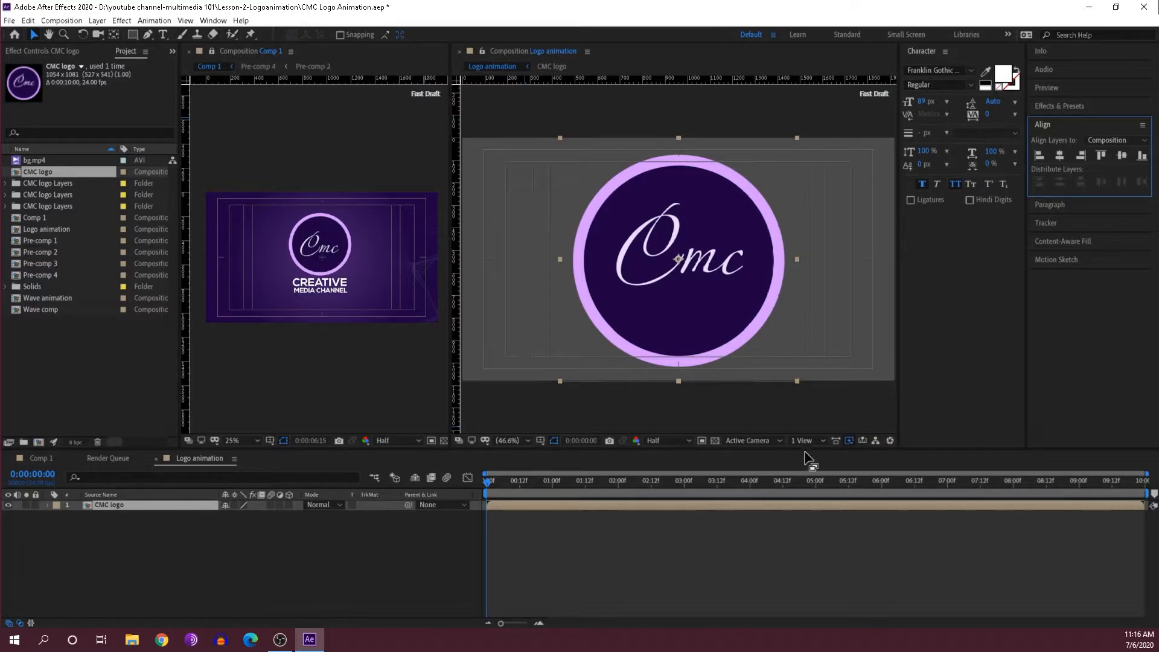
click(849, 441)
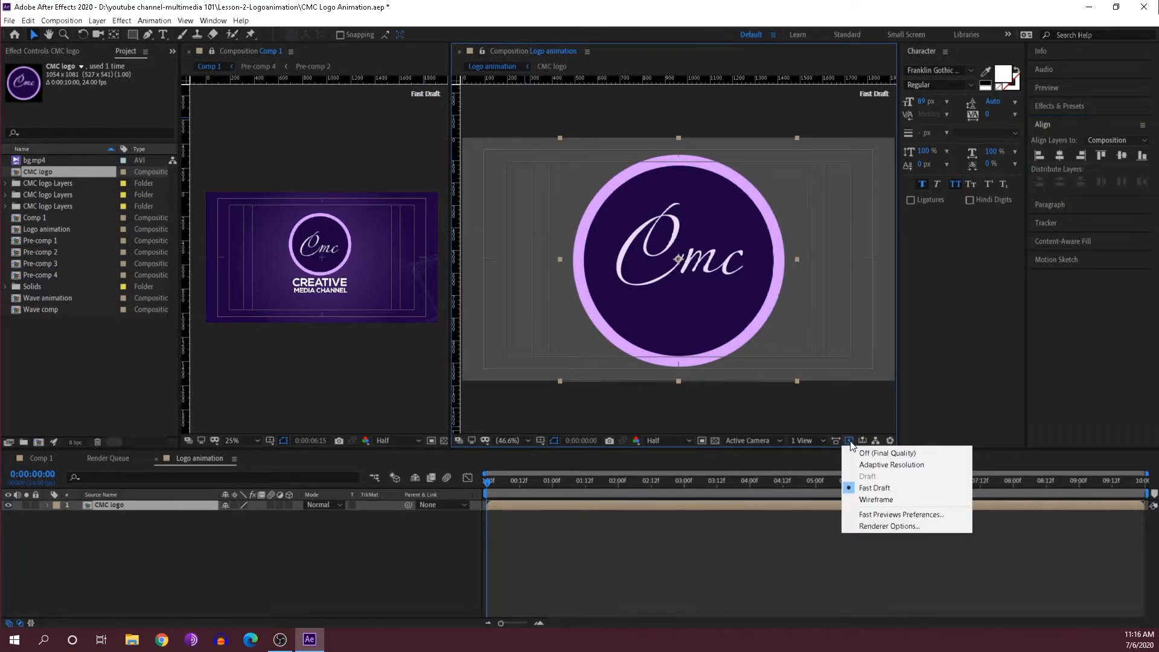
click(773, 465)
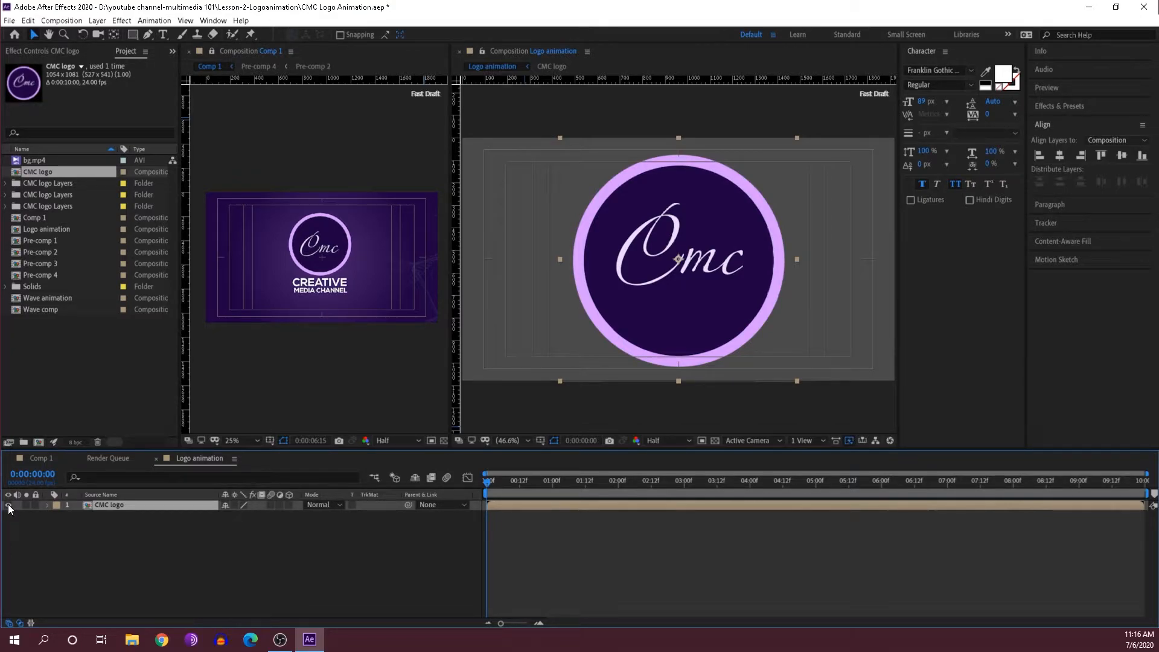
Step: Show the Comp 1 timeline and preview the opening of its logo animation from the start
click(247, 408)
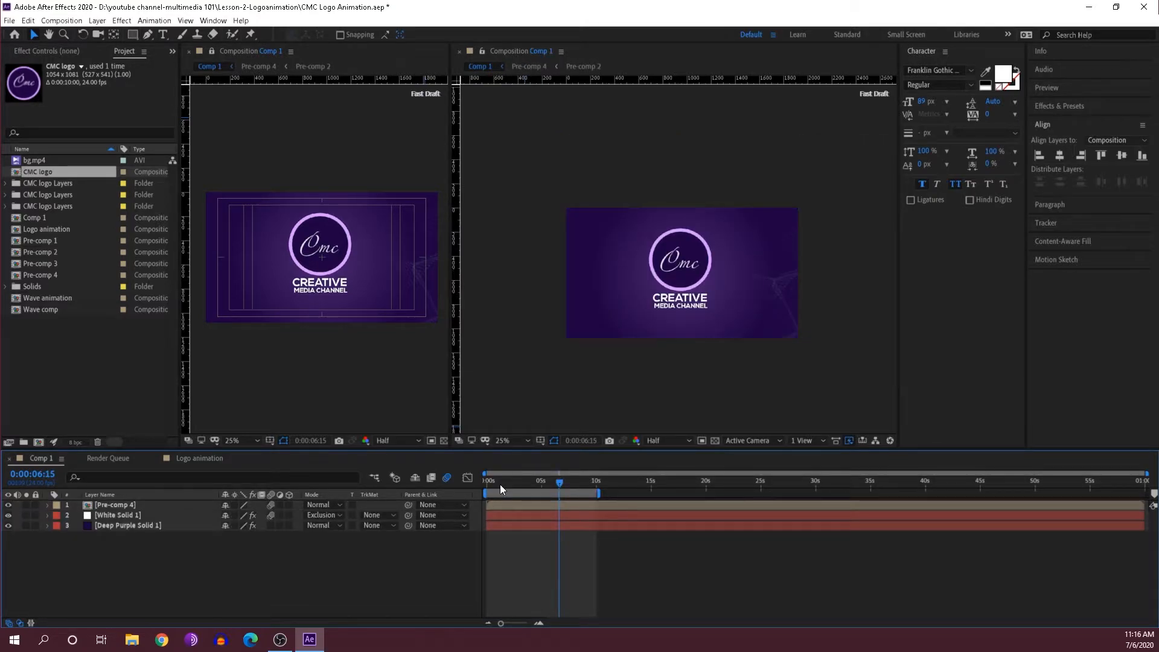
click(489, 483)
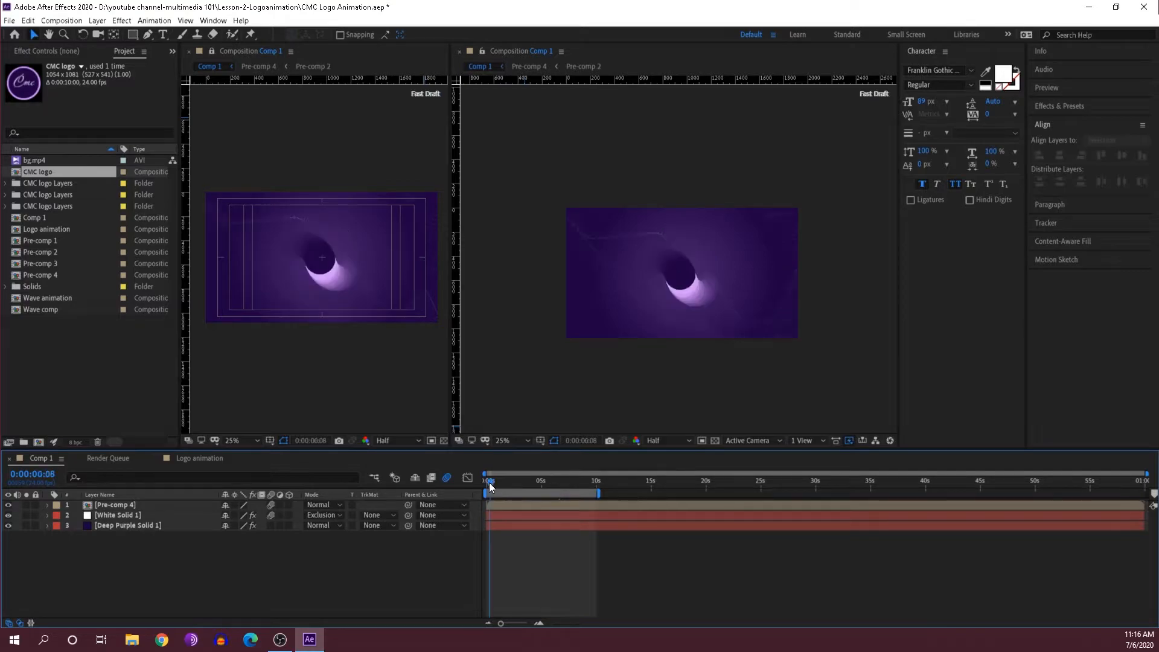
drag(489, 483, 496, 483)
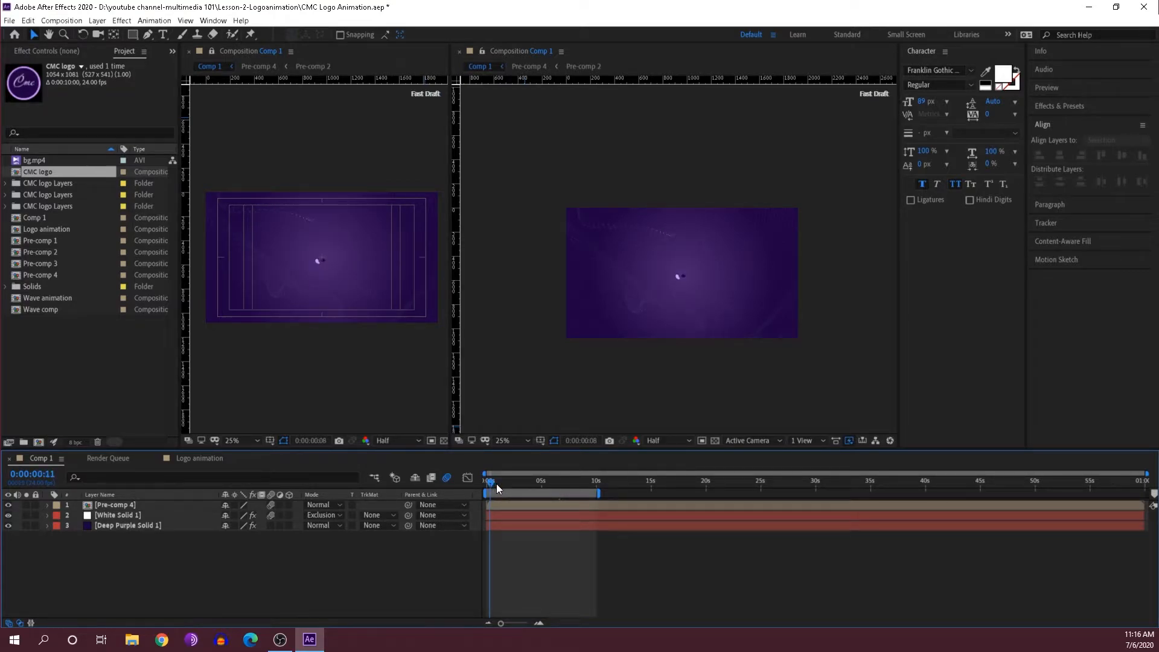
key(space)
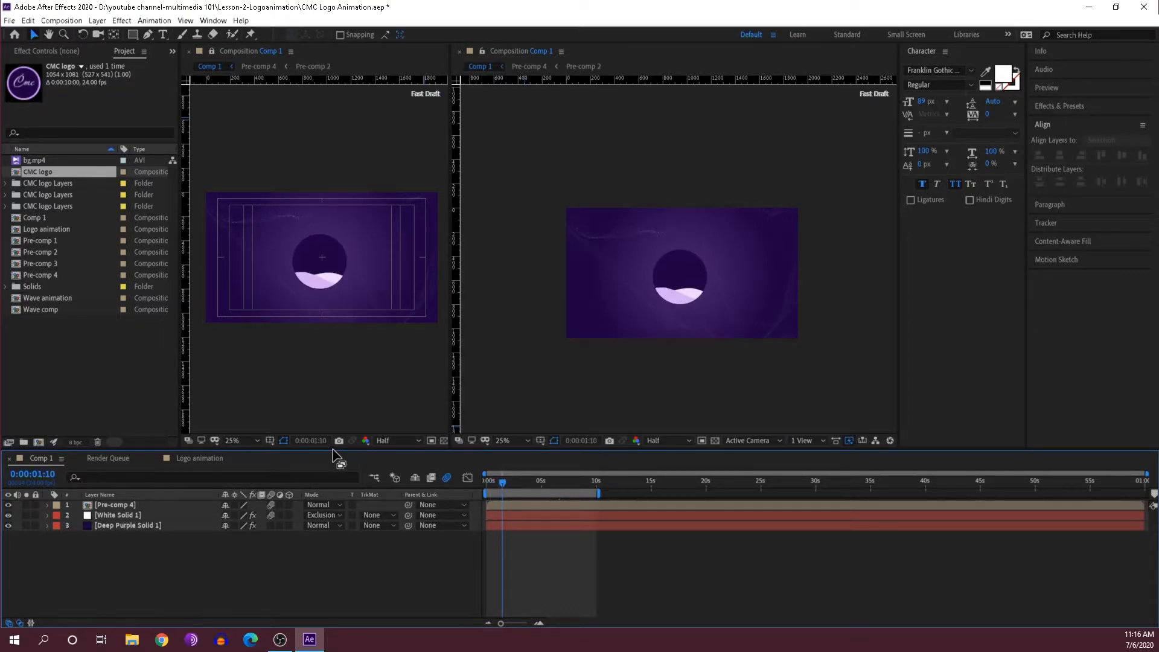
Step: Return to the Logo animation composition, hide the CMC logo layer and clear the selection
click(201, 459)
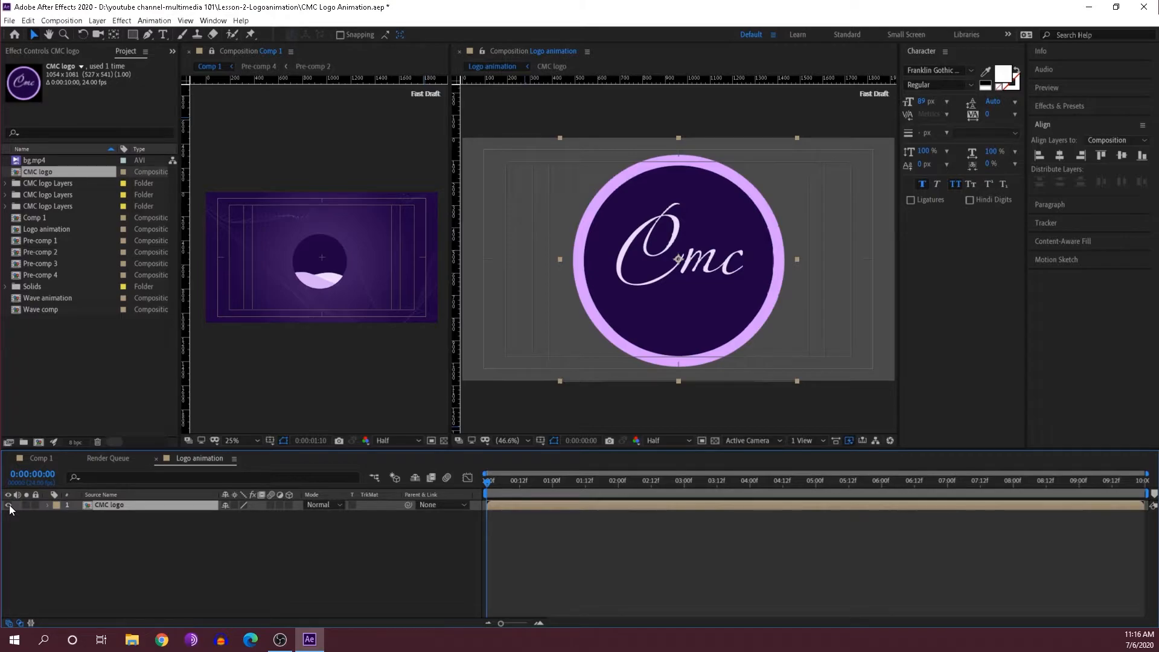
click(8, 505)
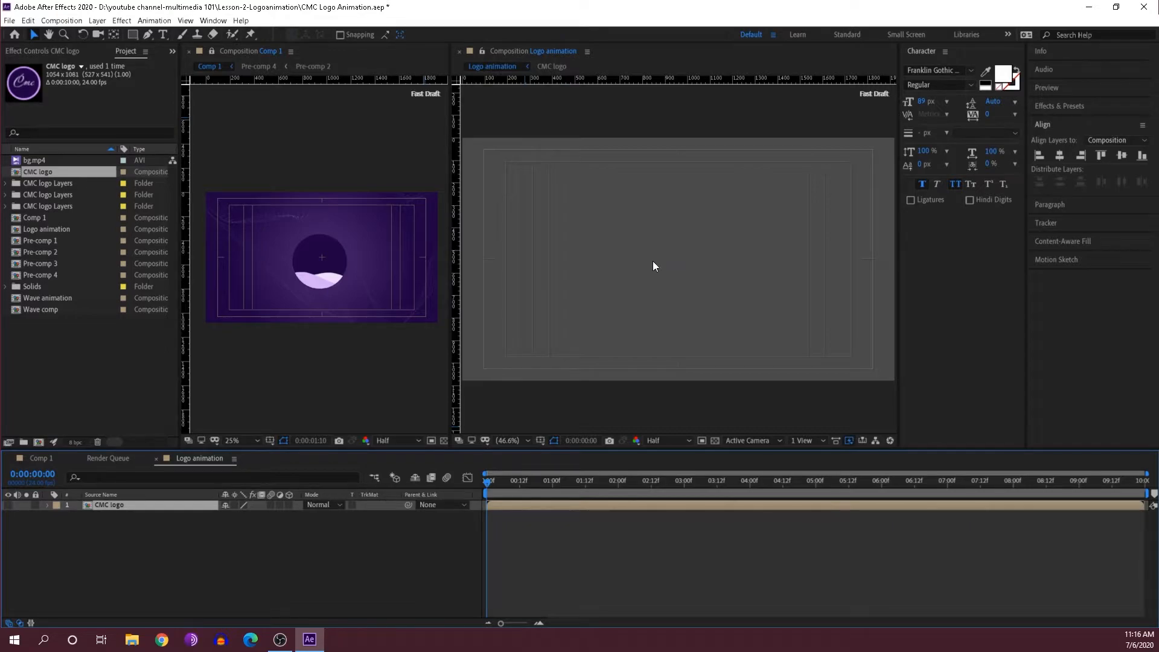
click(591, 363)
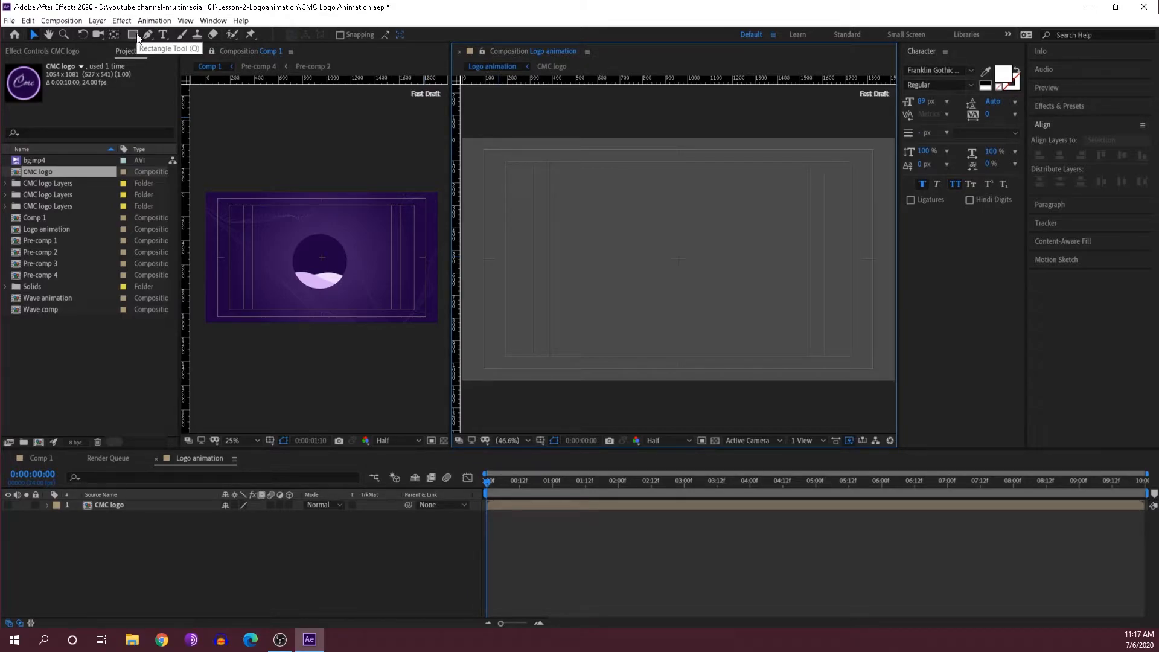
click(540, 440)
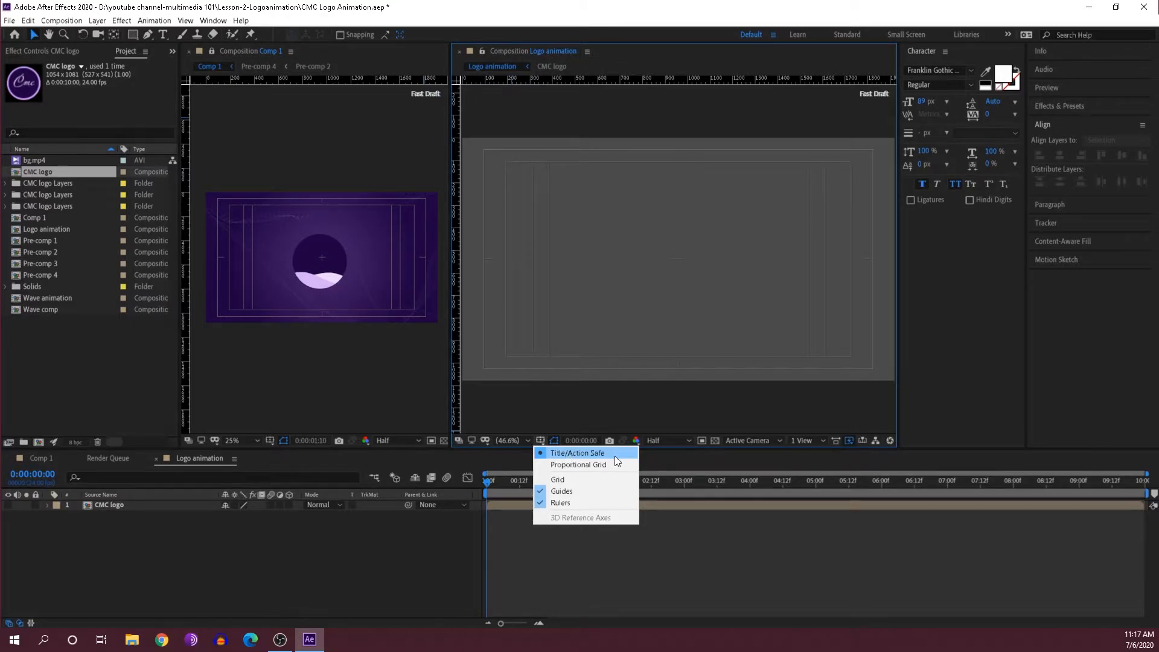
click(663, 278)
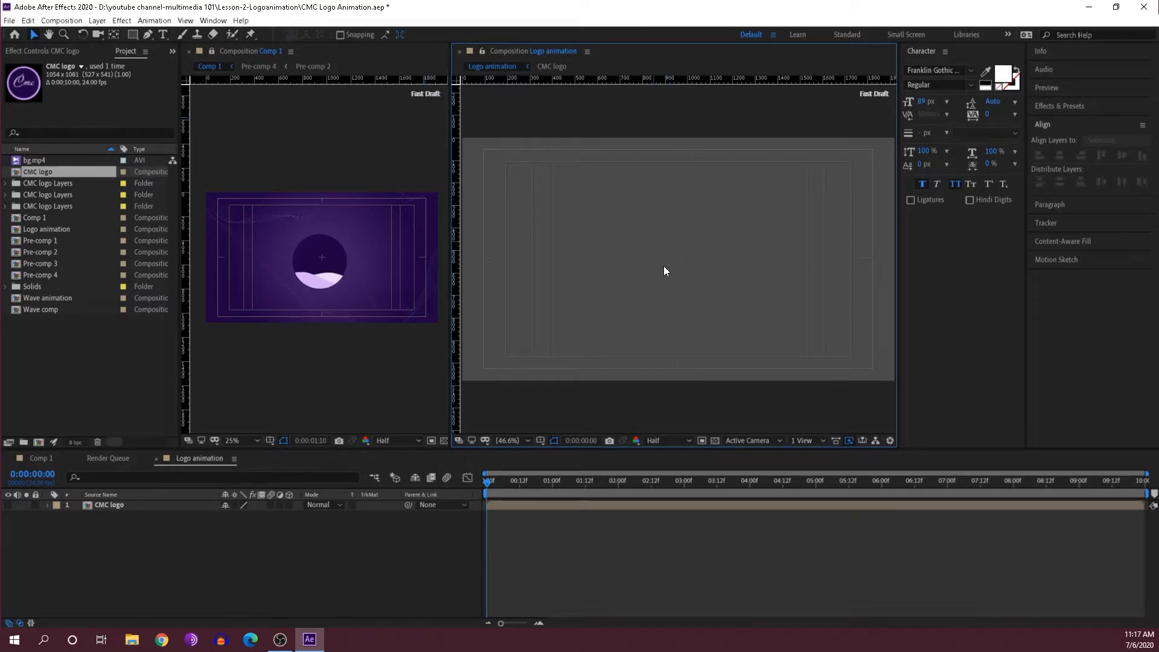
drag(658, 236, 701, 281)
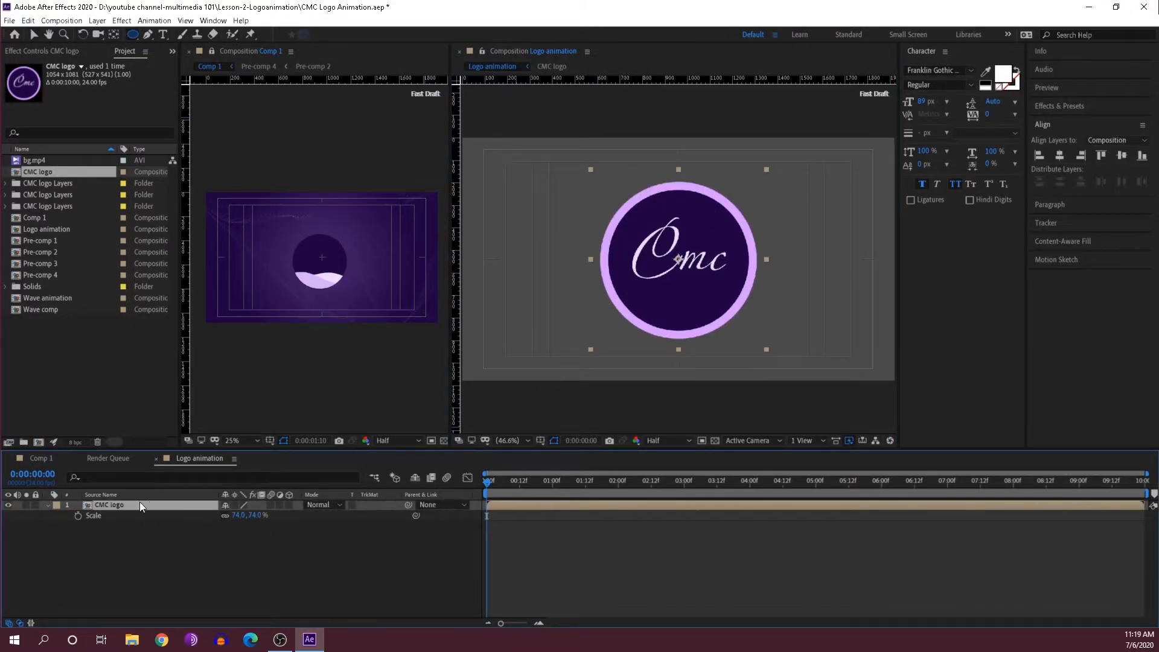
click(244, 375)
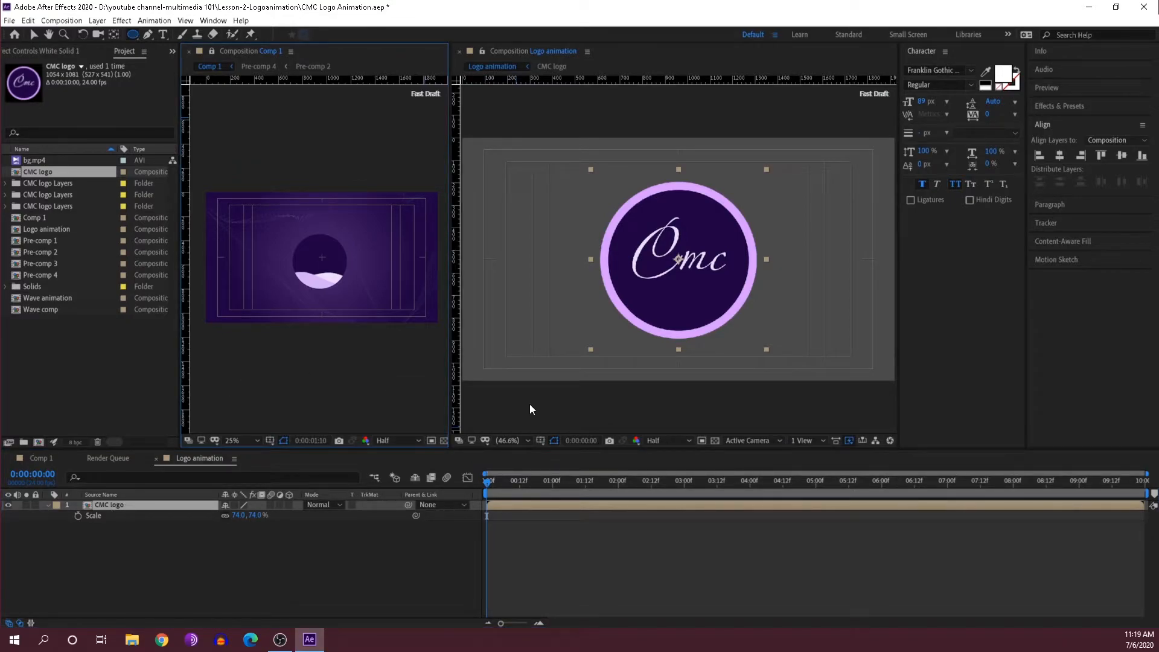
click(35, 36)
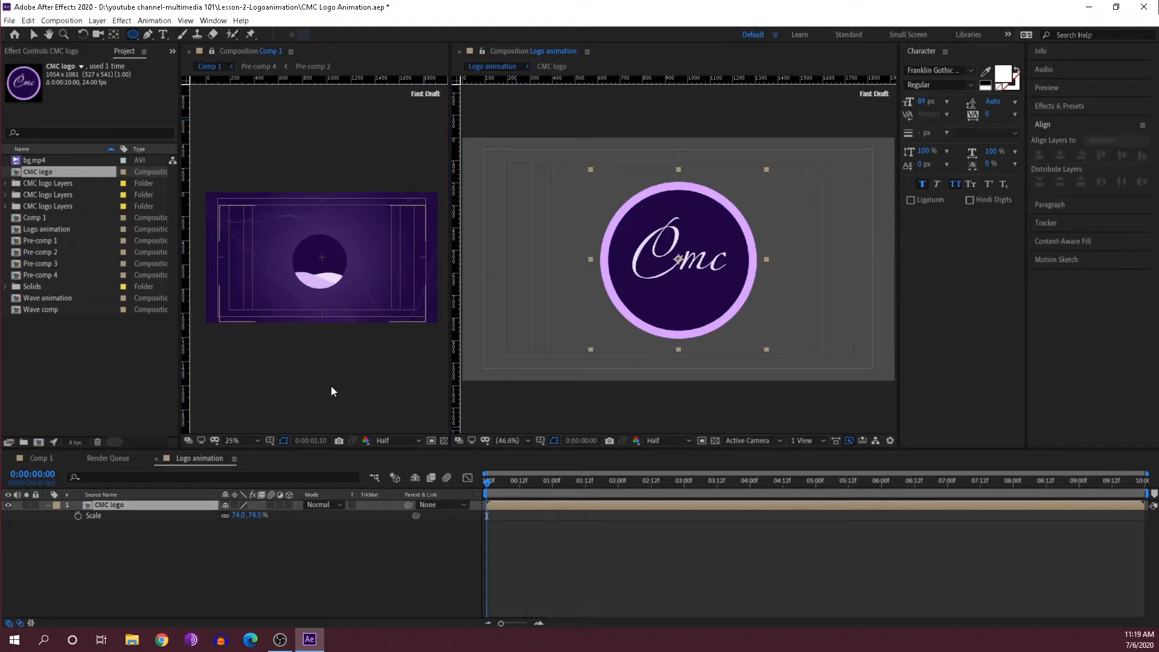
Step: Undo the CMC logo's scaling, deselect it and draw a small circle with the Ellipse tool over the logo's upper-right edge
key(ctrl+z)
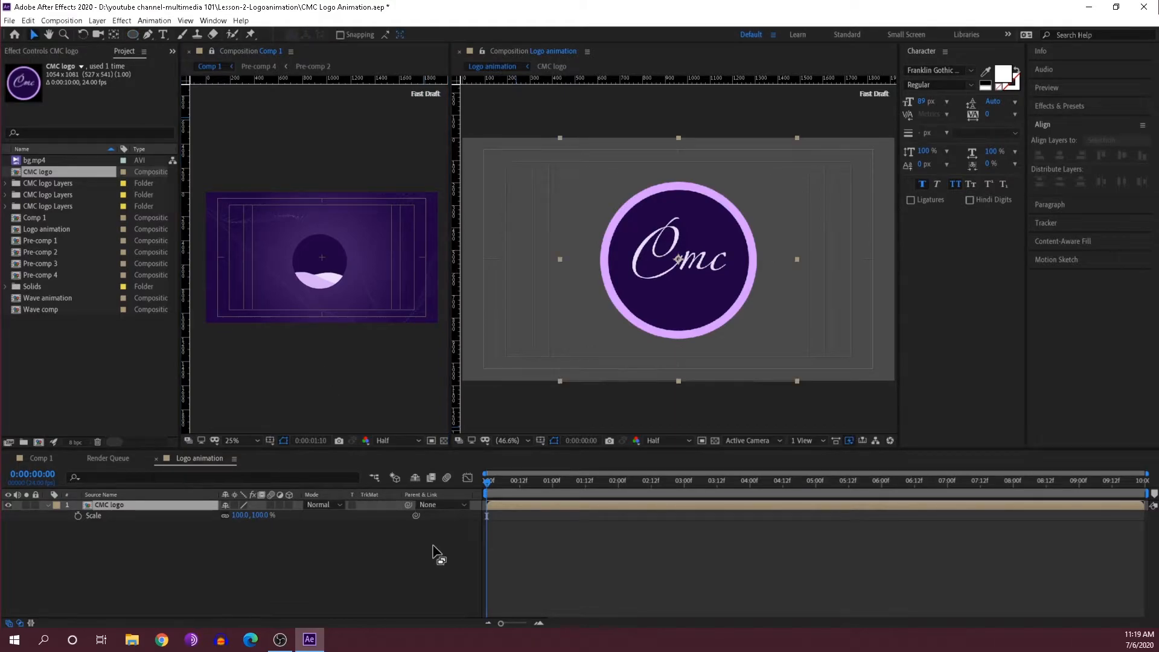
click(567, 410)
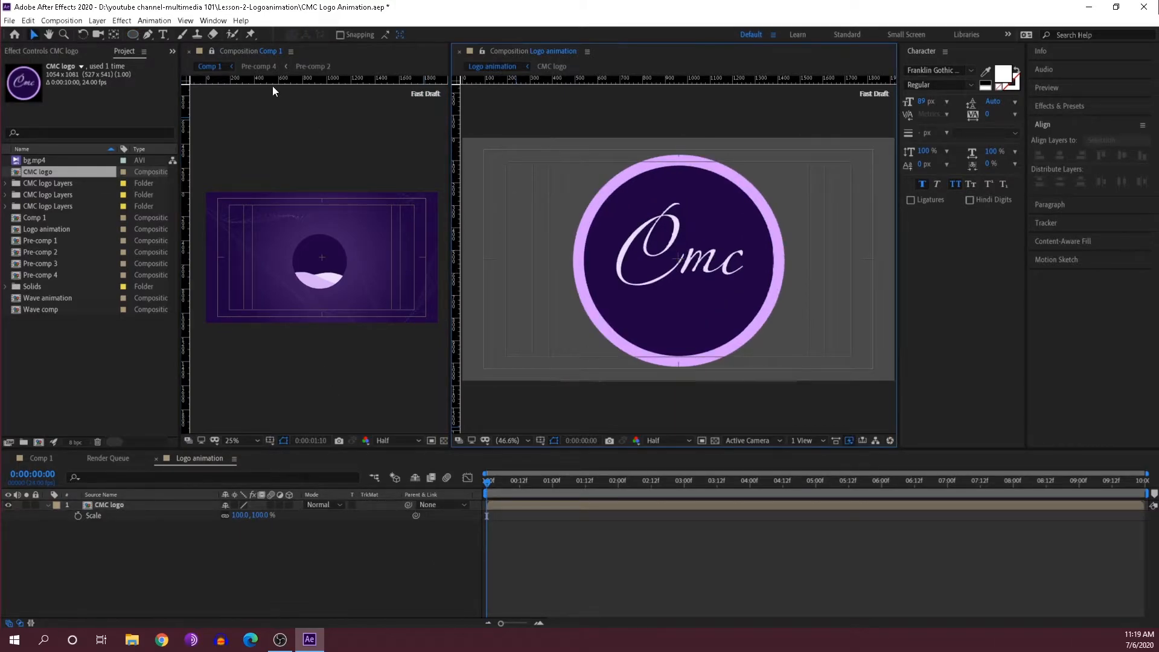
click(134, 34)
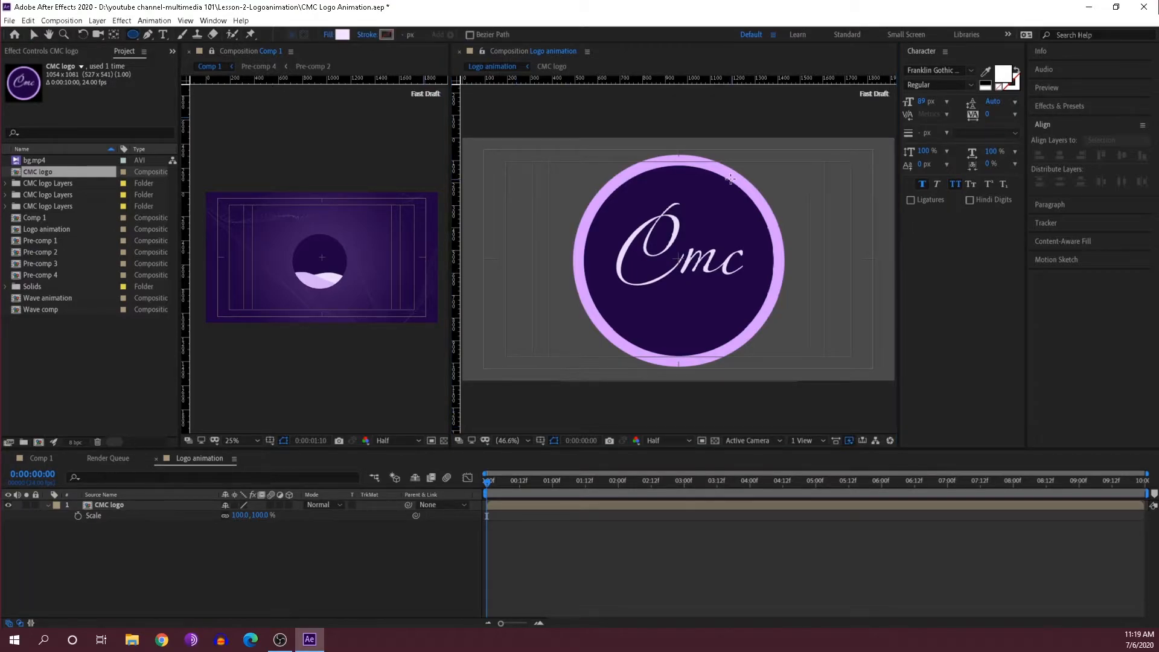
mouse_move(729, 178)
mouse_down()
mouse_move(785, 250)
mouse_move(770, 241)
mouse_up()
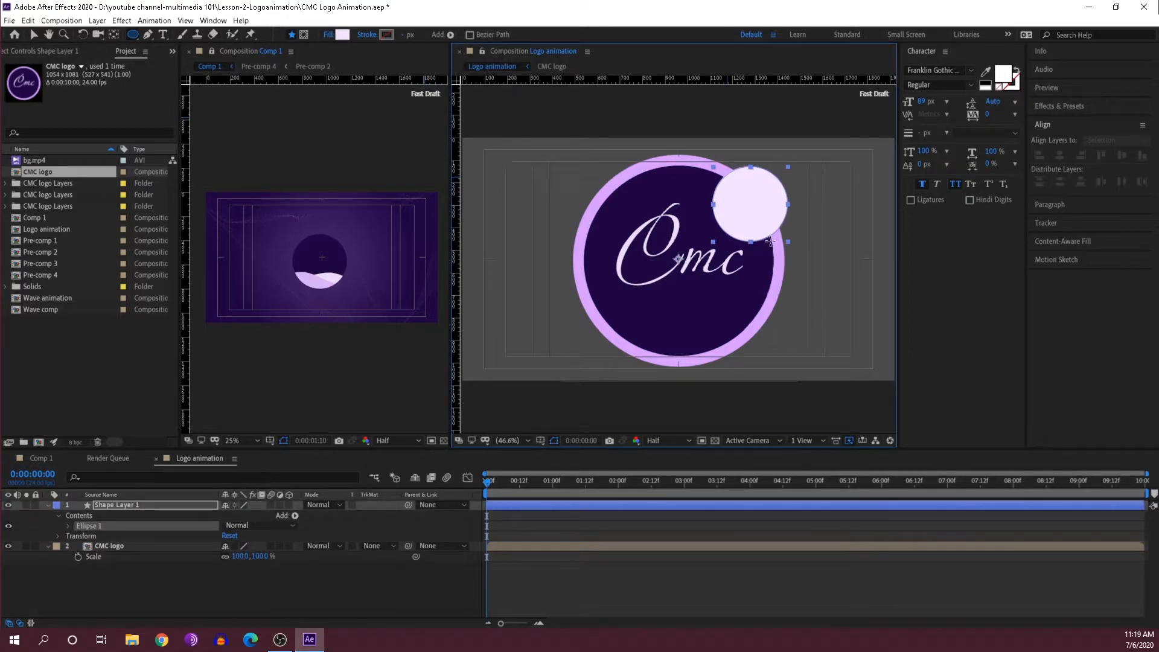
drag(771, 240, 765, 242)
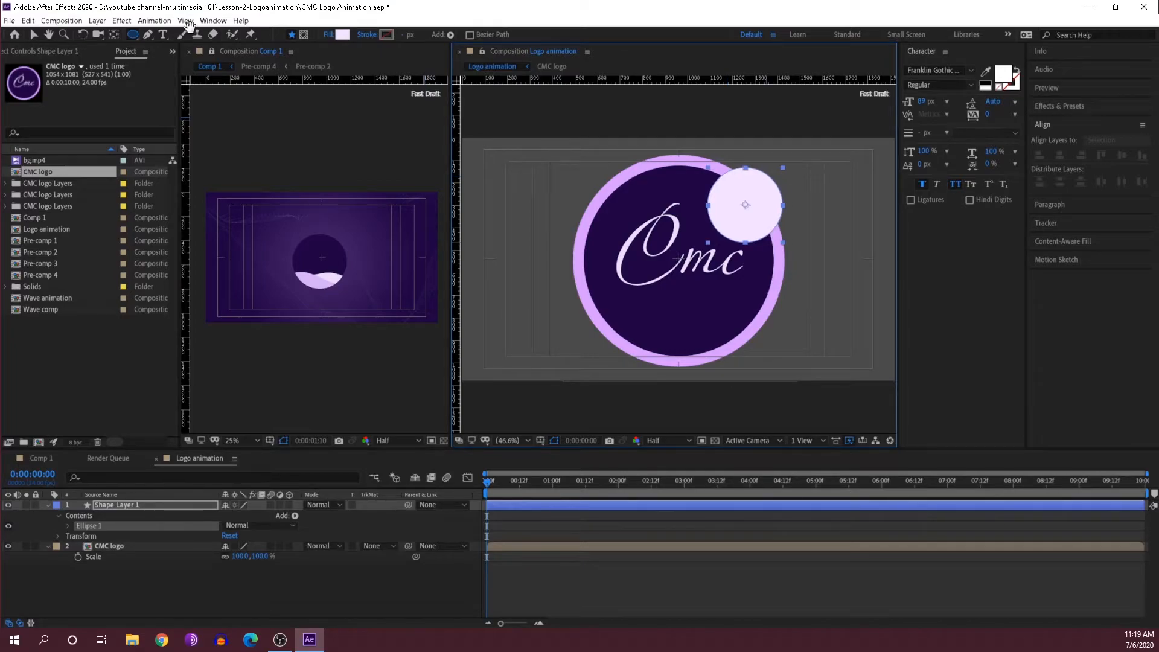
Step: Duplicate the circle's shape layer and move the copy over the logo's lower-left edge
click(33, 35)
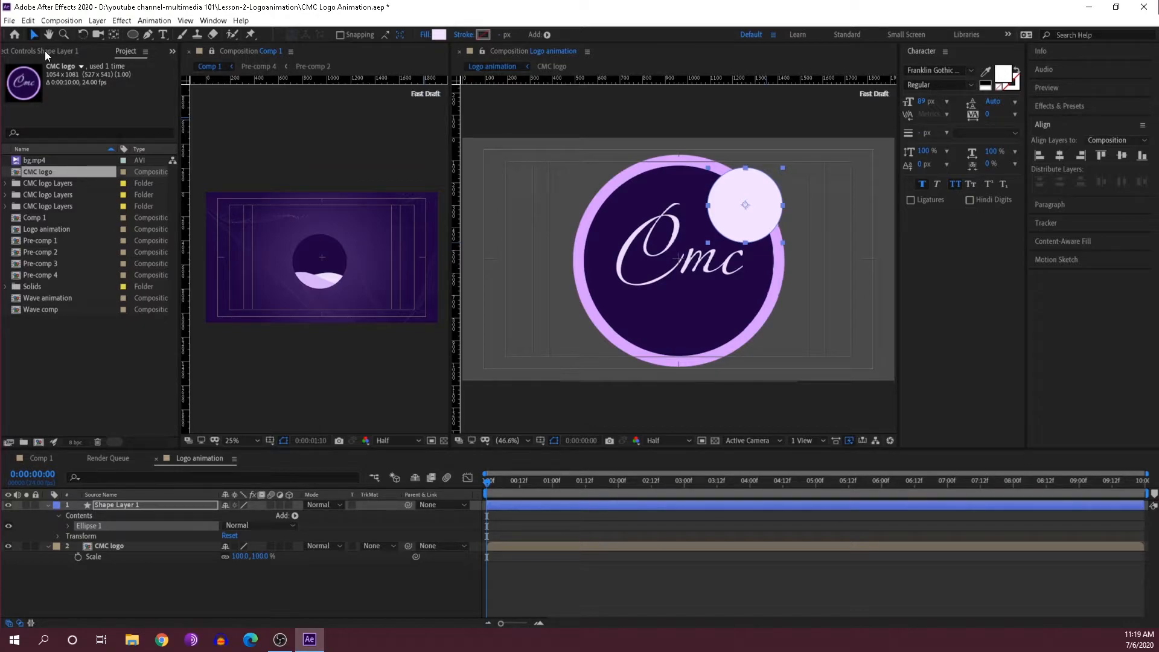
click(527, 514)
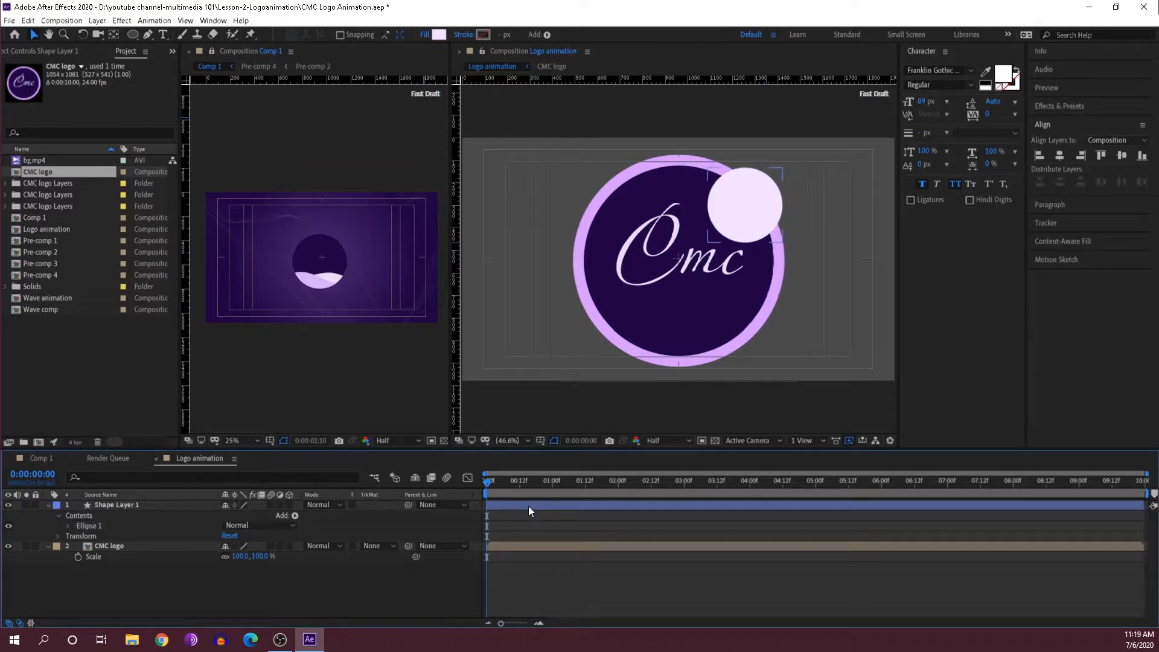
click(529, 510)
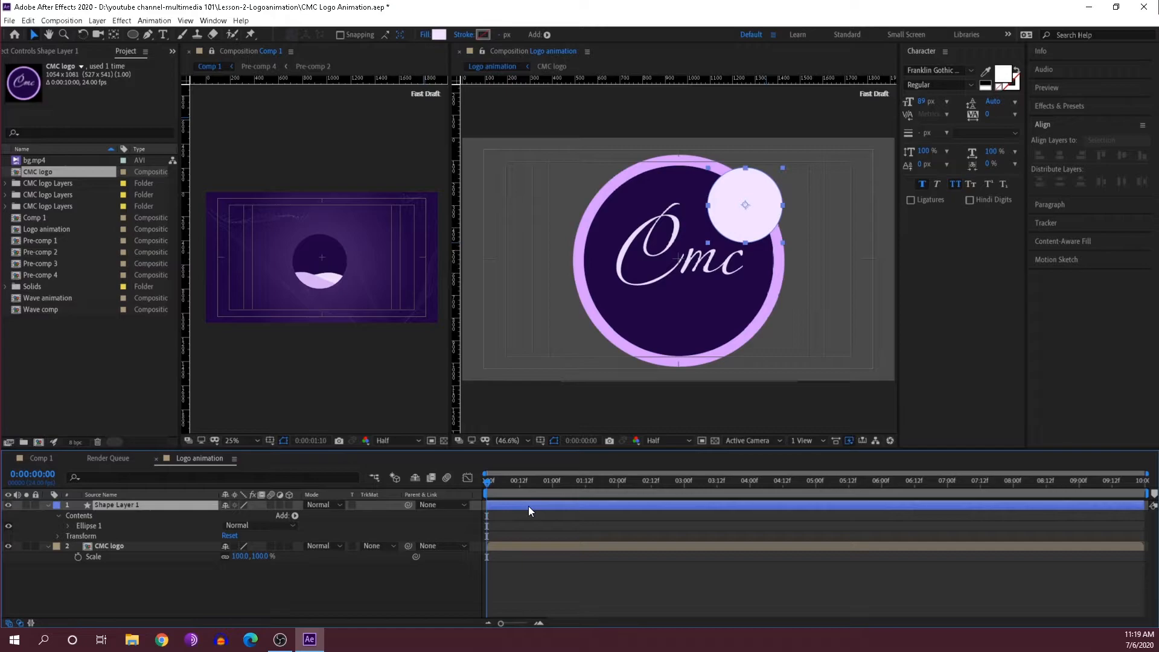
key(ctrl+d)
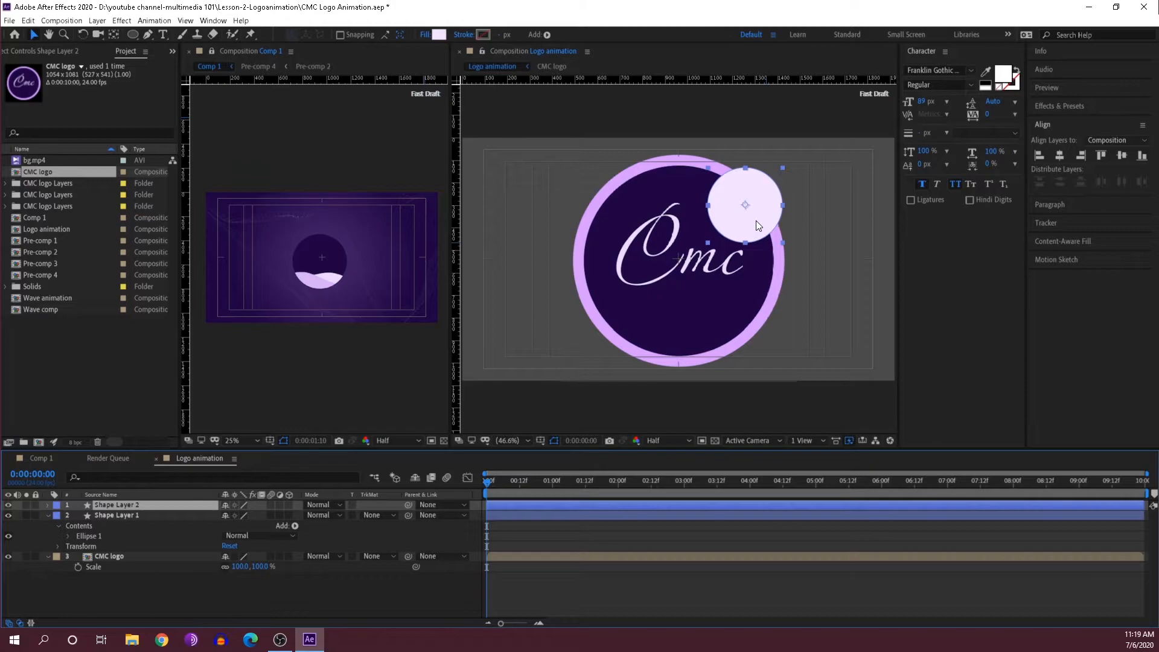
drag(756, 219, 626, 335)
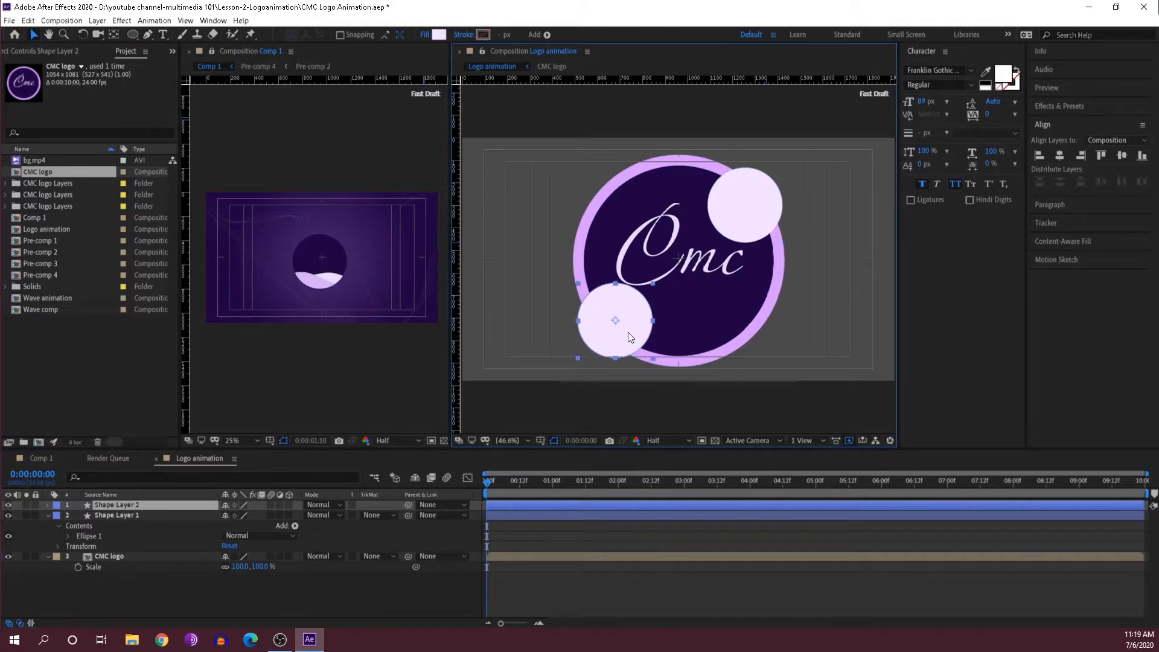
Step: Fill the lower-left circle with the logo's dark purple and rename its layer Dark purple
key(Return)
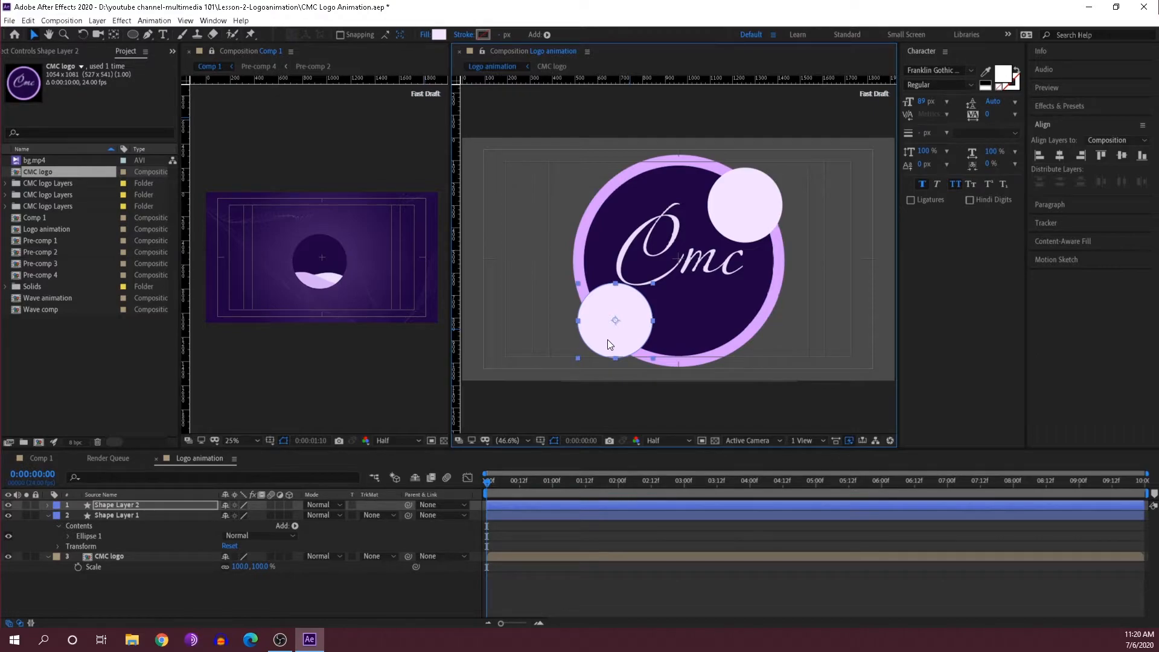
click(47, 515)
click(47, 505)
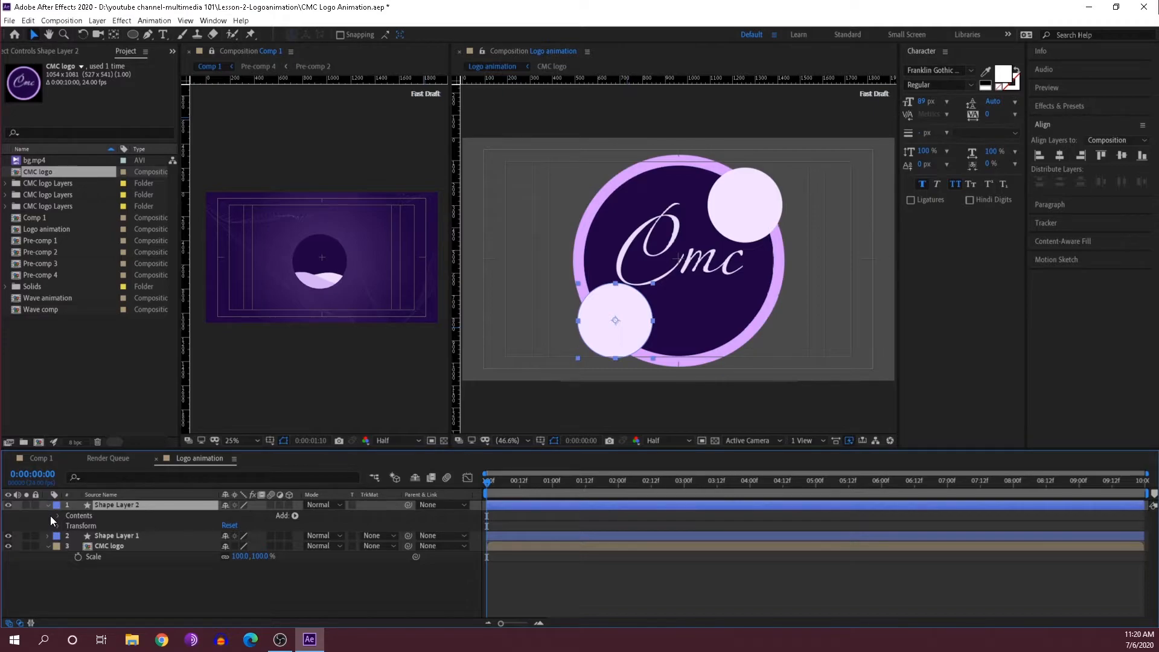
click(53, 515)
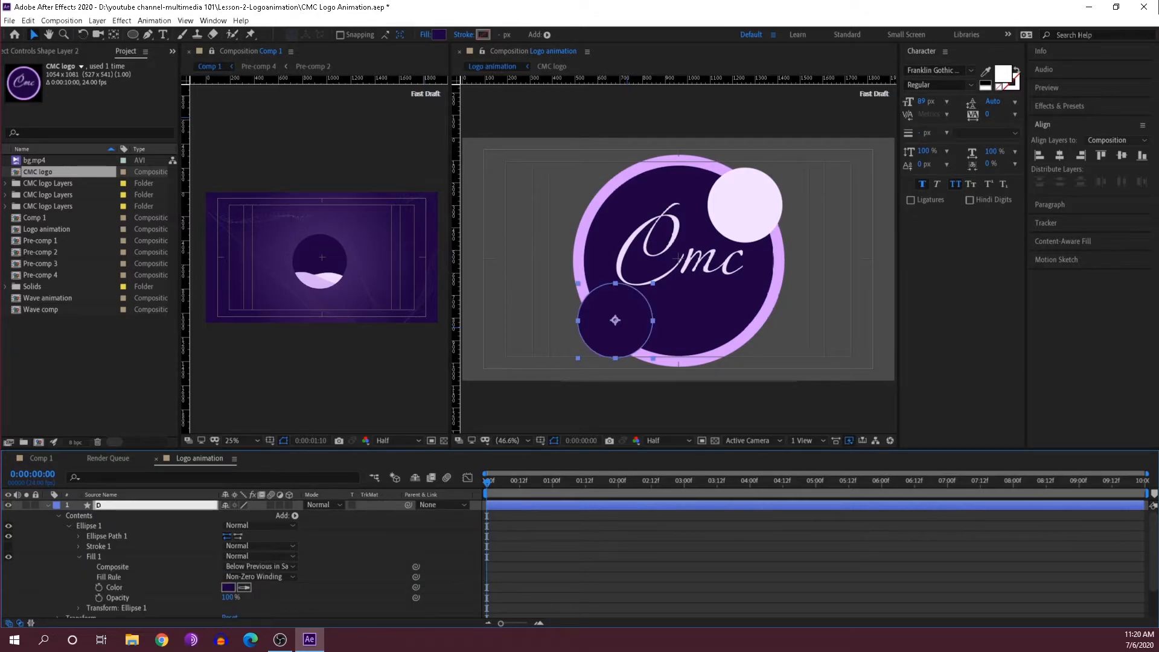
text(ark purple)
key(Return)
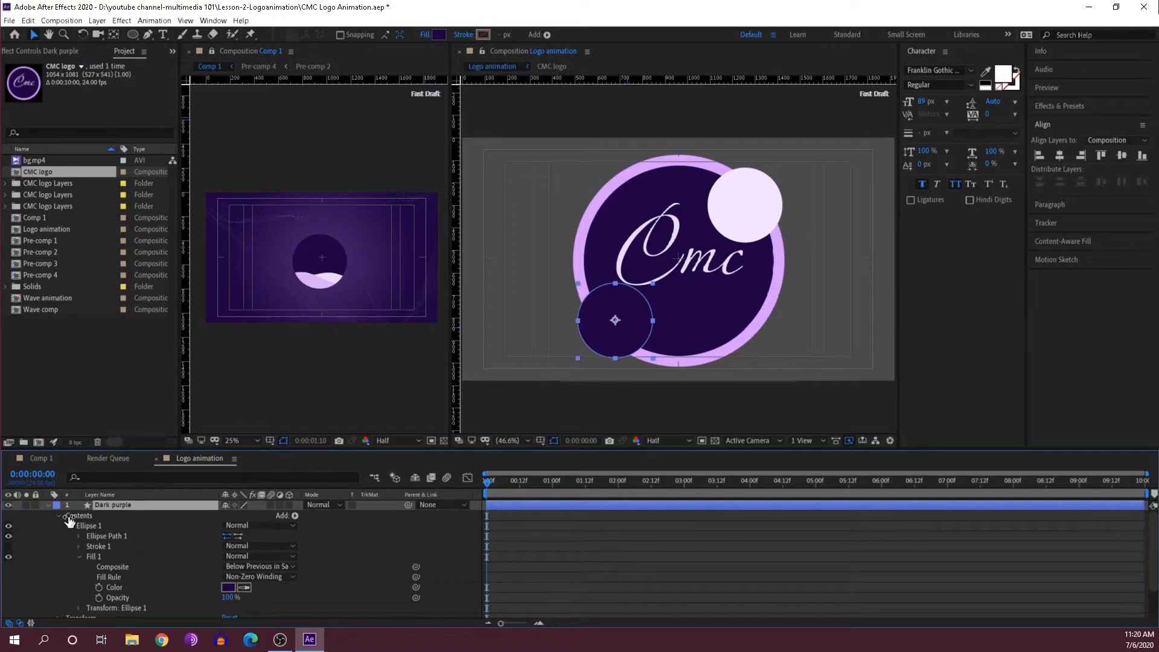
Step: Fill the upper-right circle with the light purple of the logo's ring and rename its layer Light Purple
click(48, 506)
click(49, 517)
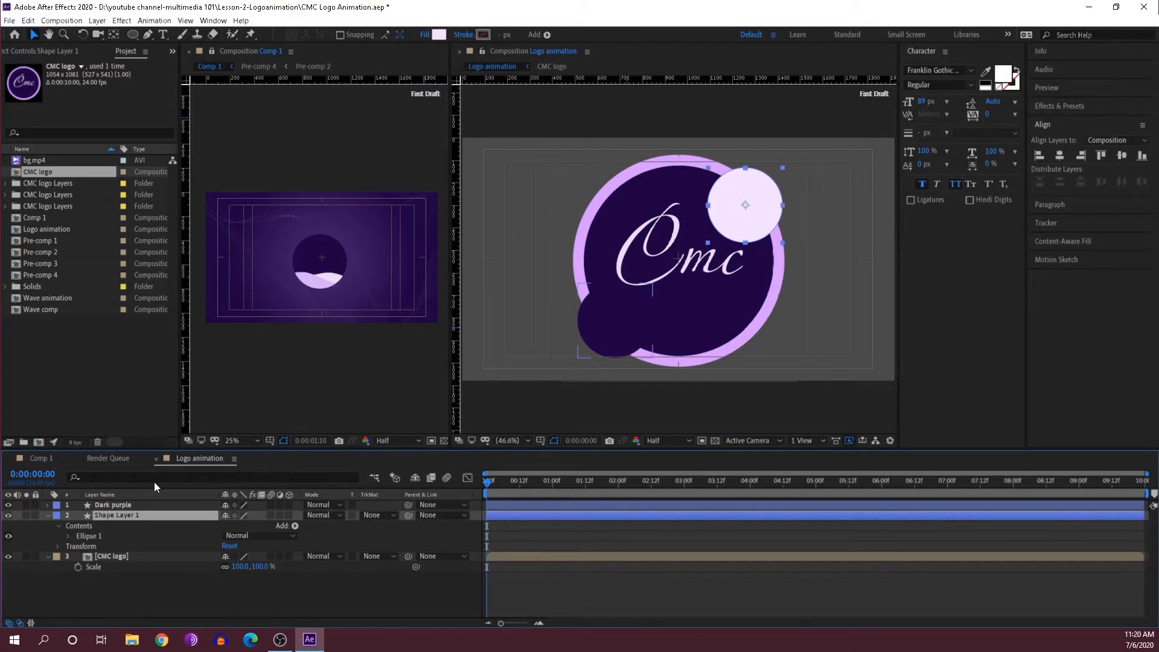
click(69, 537)
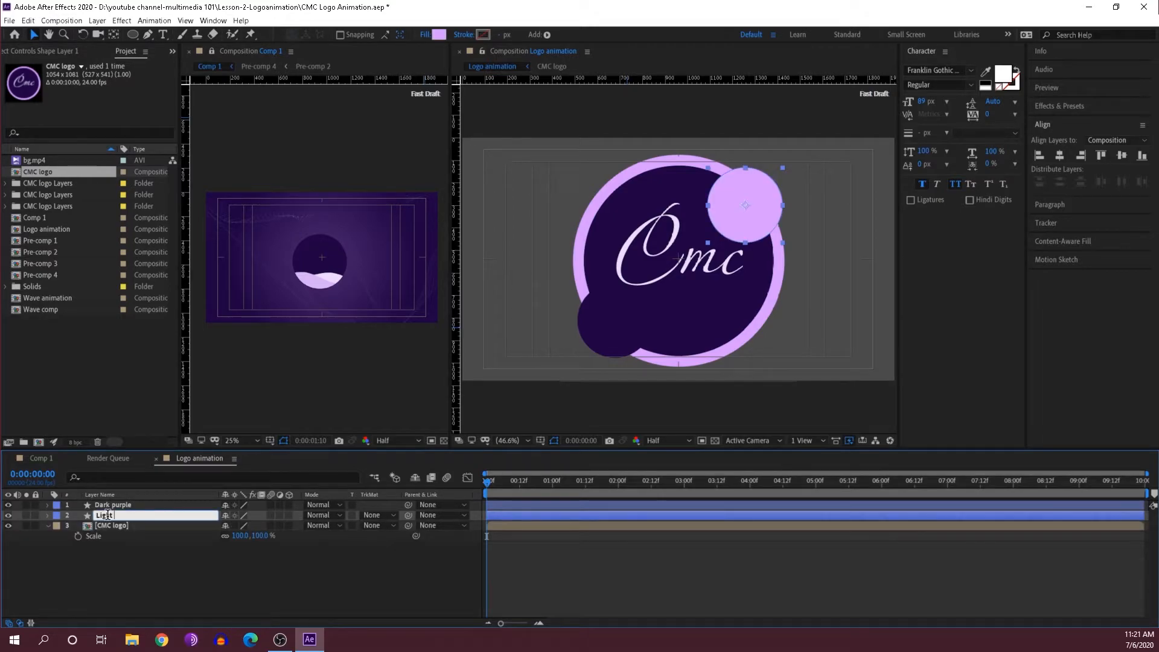
text(Purple)
key(Return)
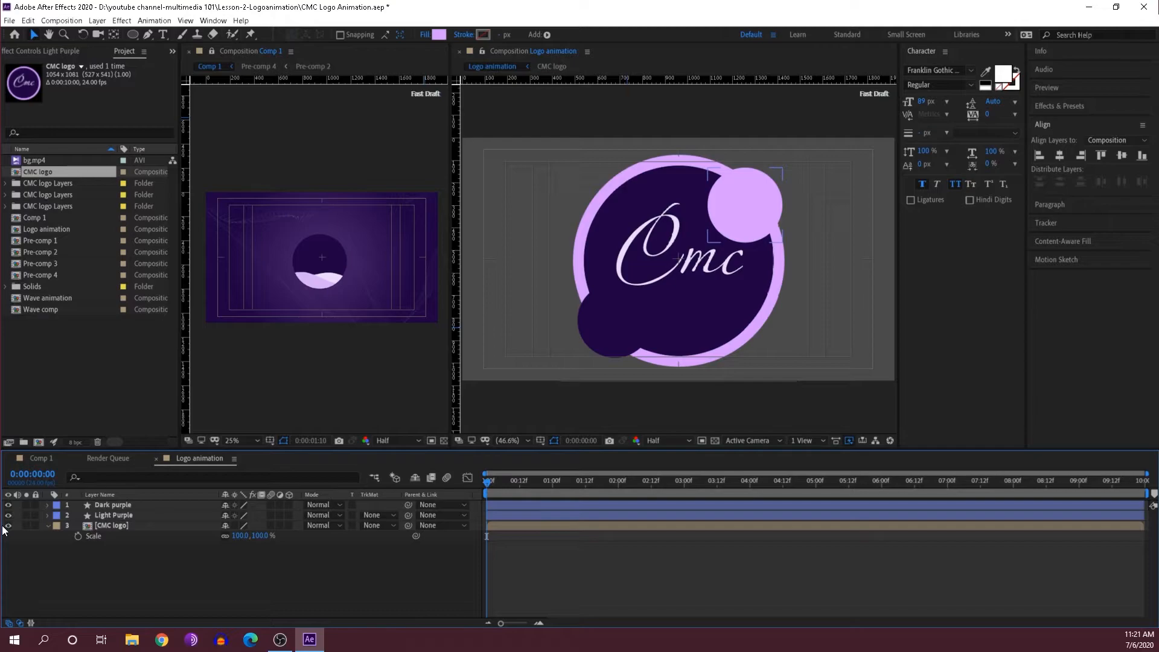
Step: Hide the CMC logo layer and move the light and dark purple circles slightly closer to the composition centre
click(2, 526)
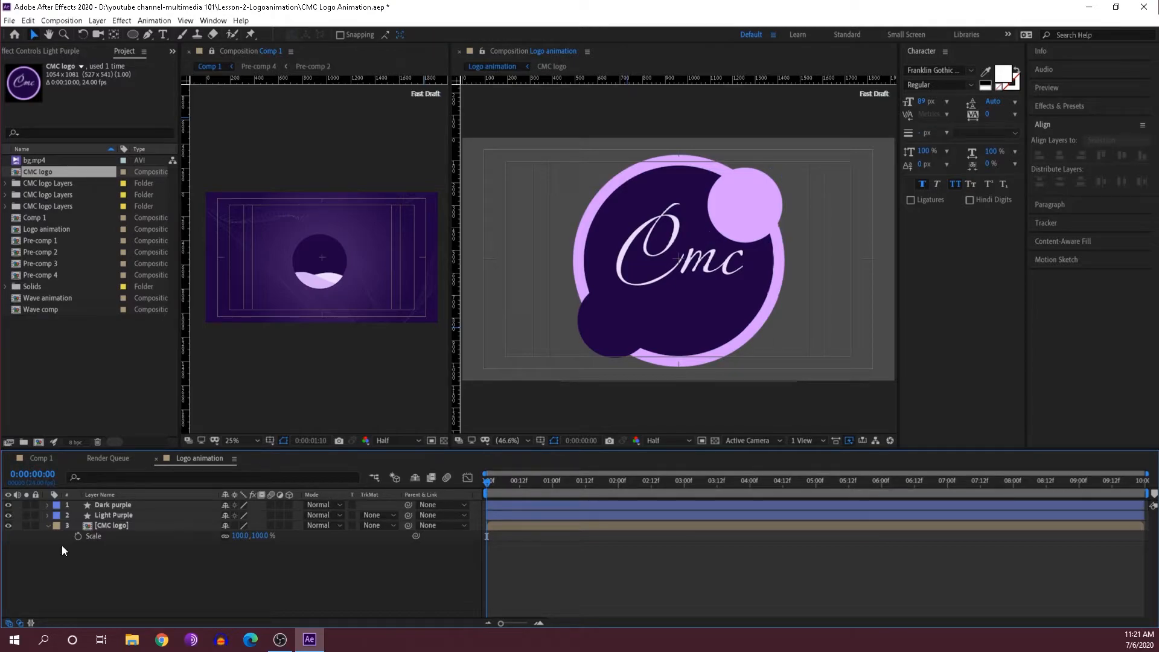
click(112, 526)
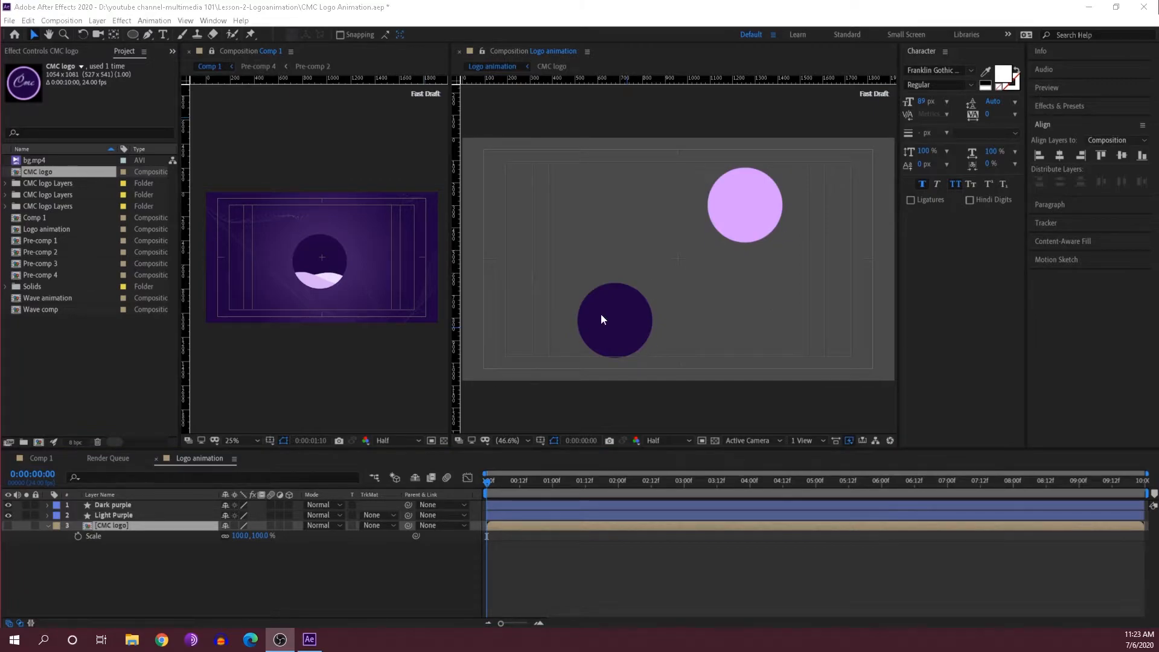
click(723, 292)
key(slash)
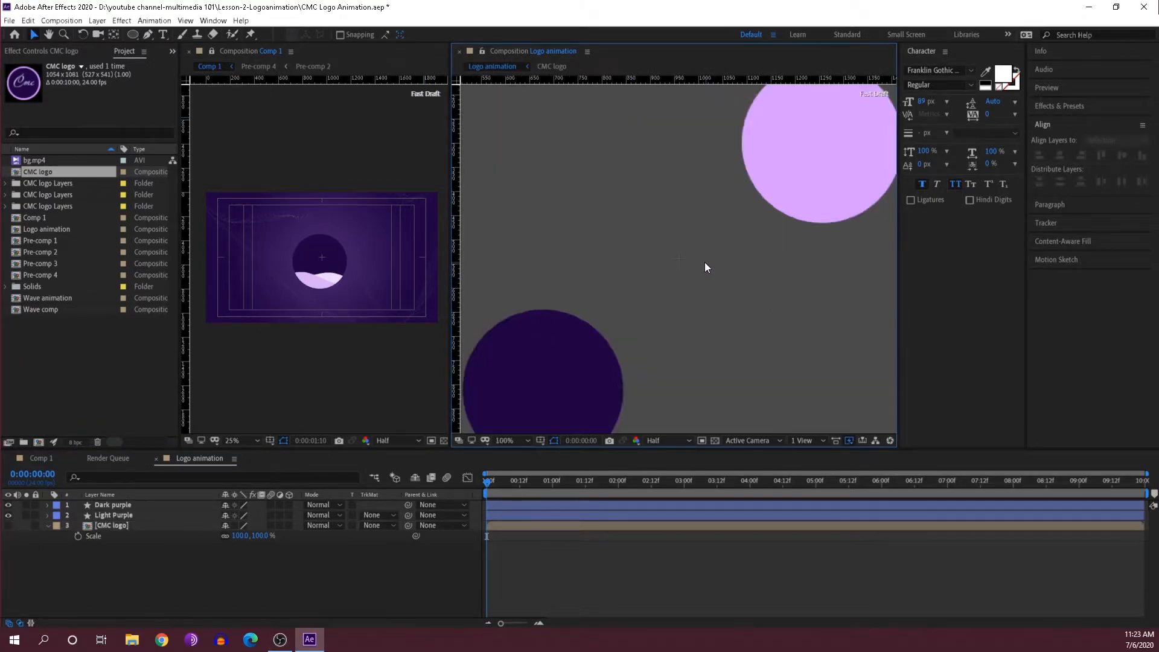
drag(813, 171, 785, 190)
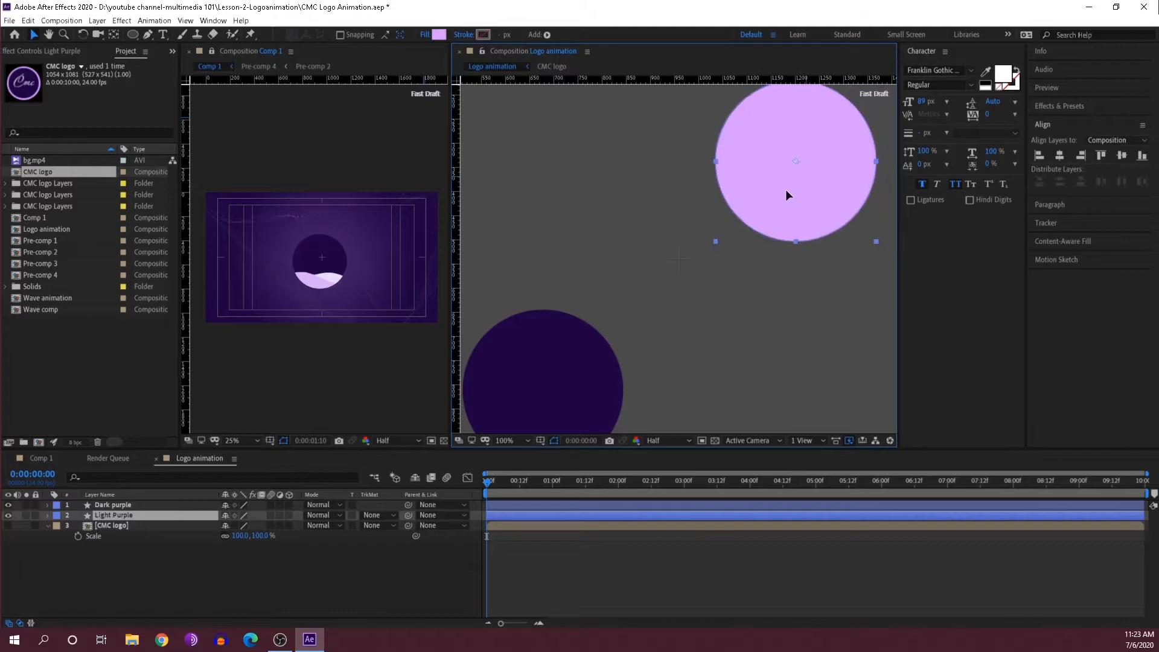
click(585, 338)
drag(589, 332, 596, 333)
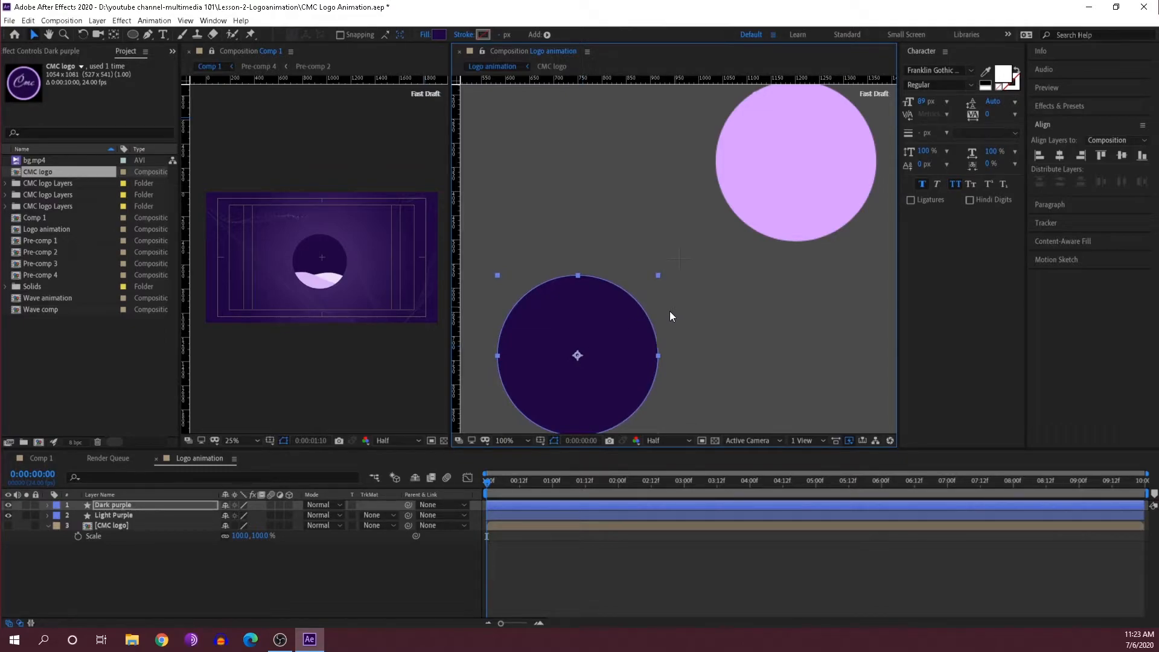
Step: Set the Logo animation preview resolution to Third and widen its viewer beside the Comp 1 viewer
scroll(524, 441, down, 1)
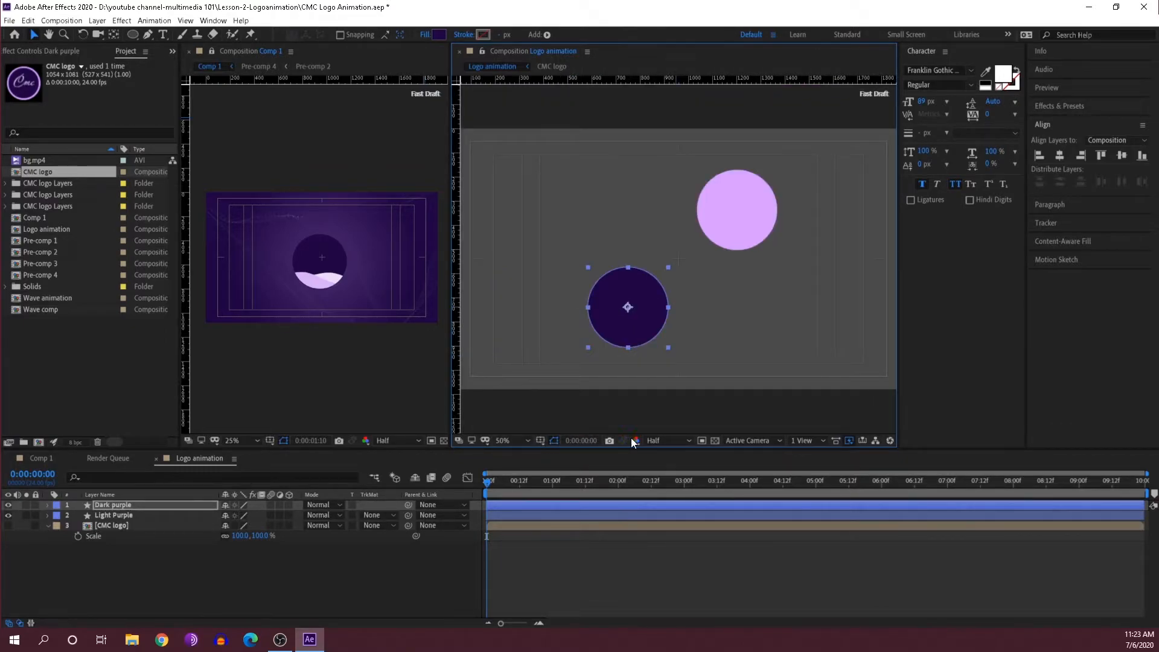
click(665, 447)
click(660, 497)
click(467, 274)
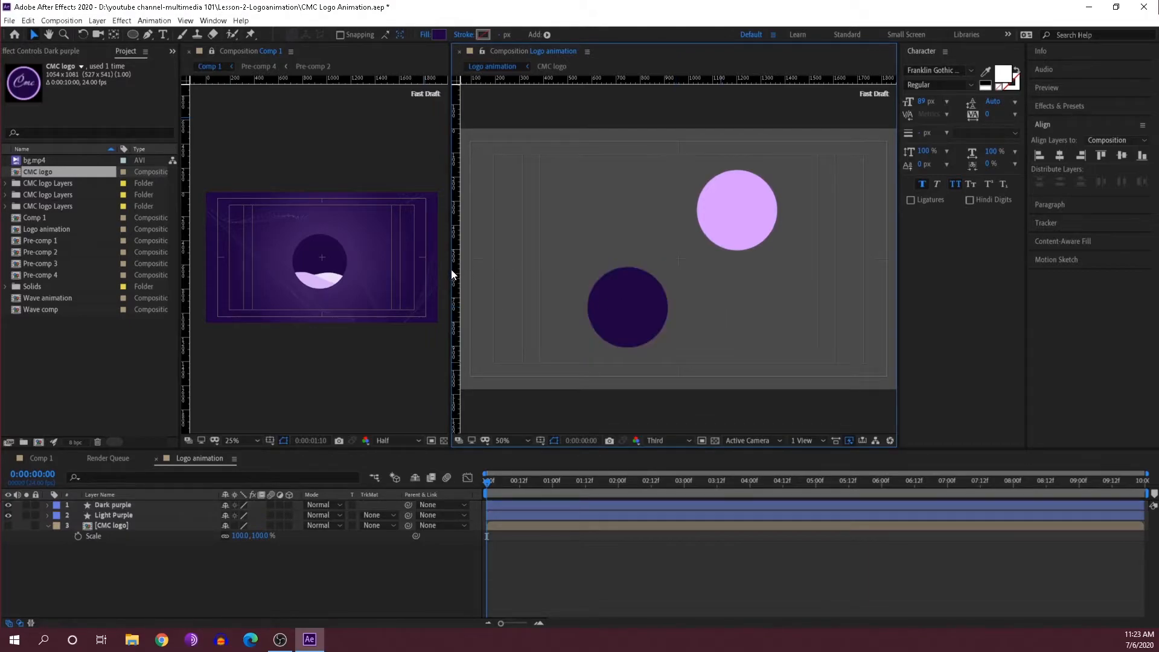
drag(450, 269, 415, 276)
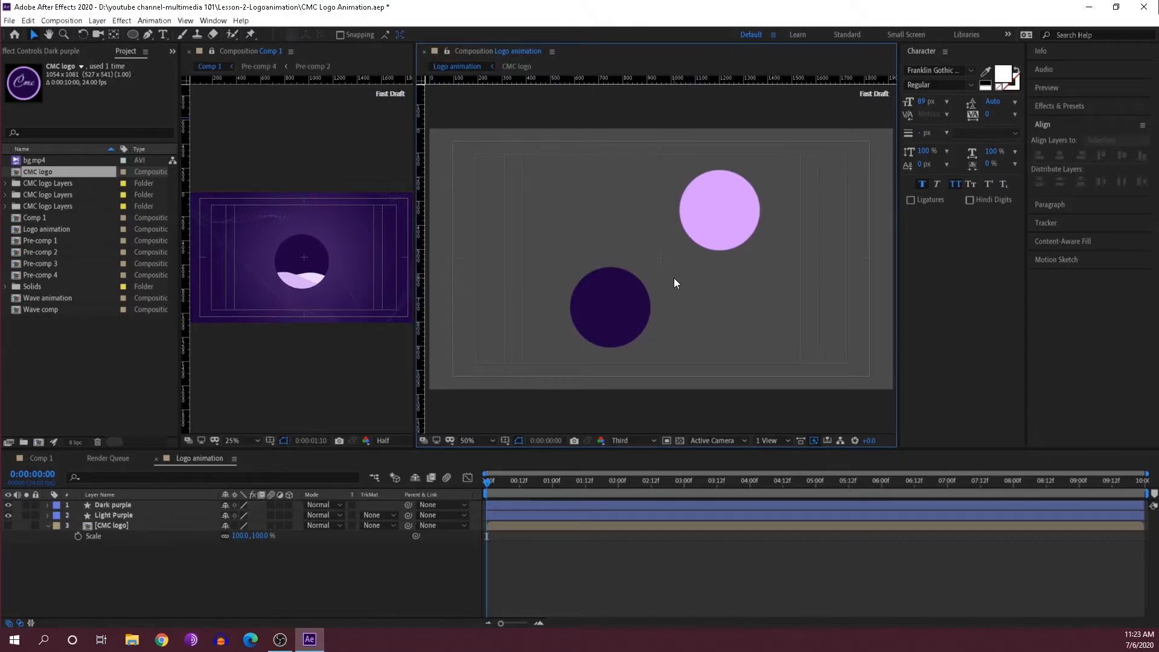
Step: Move the Dark purple circle's anchor point to the composition centre with the Pan Behind tool
key(period)
click(567, 328)
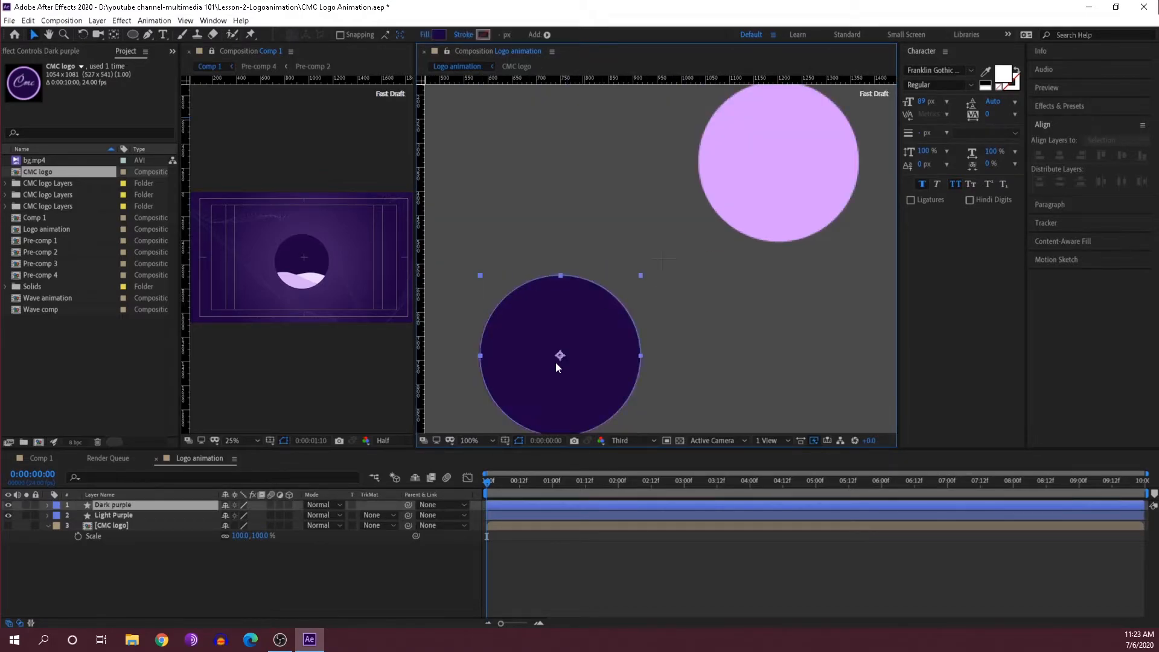
click(758, 186)
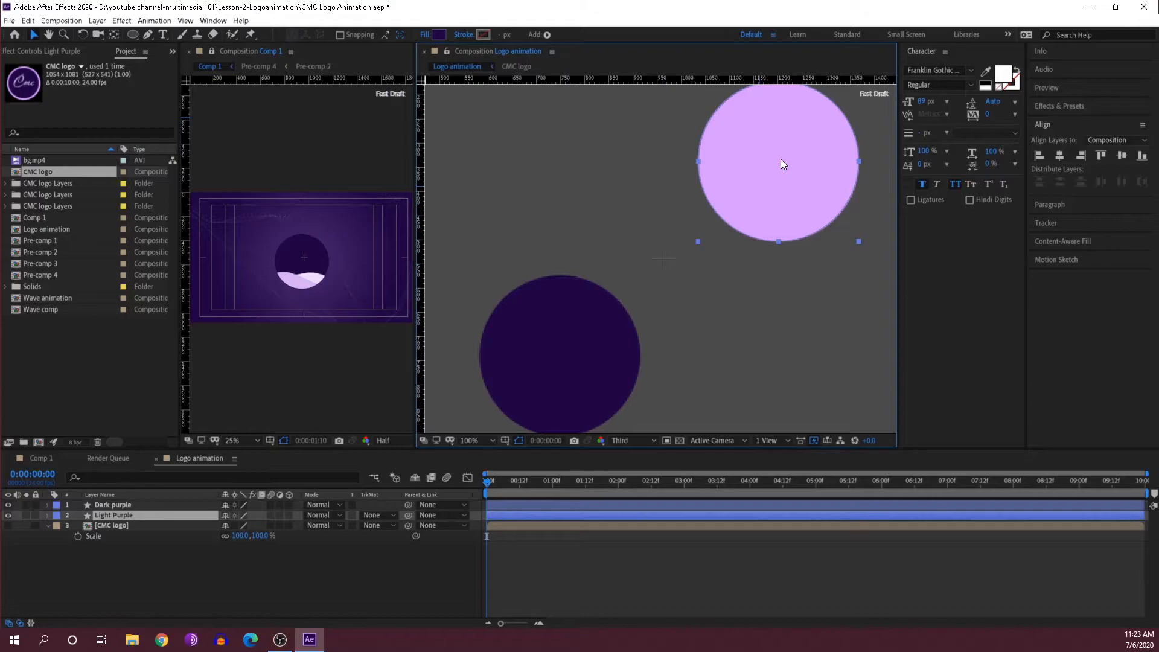
click(574, 320)
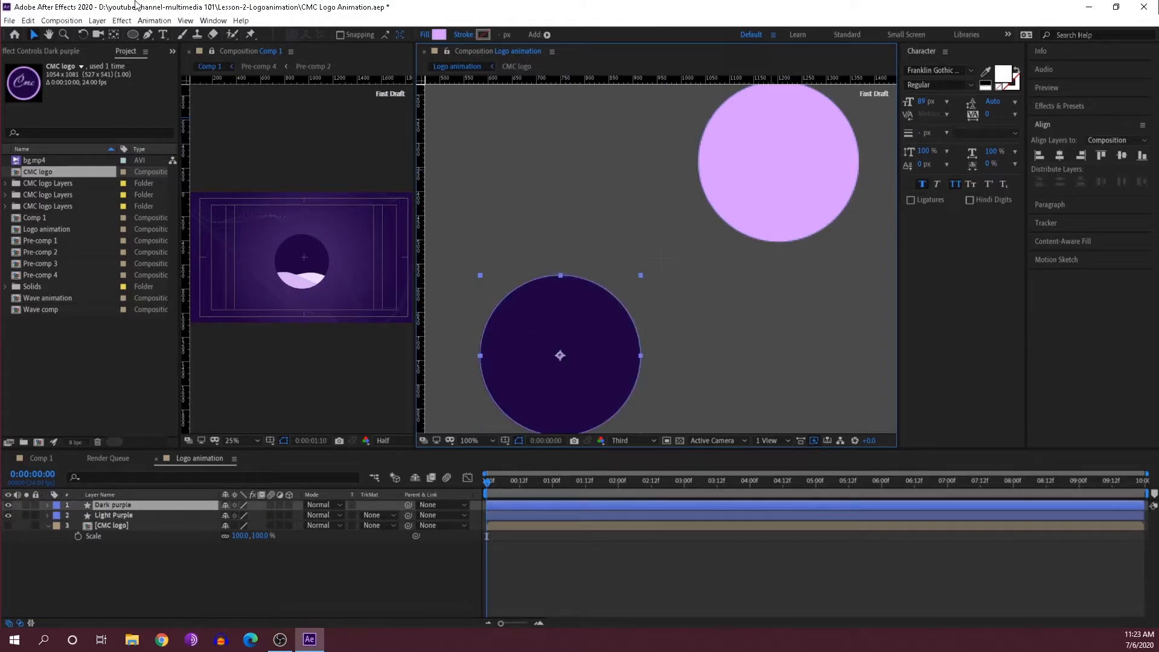
click(115, 37)
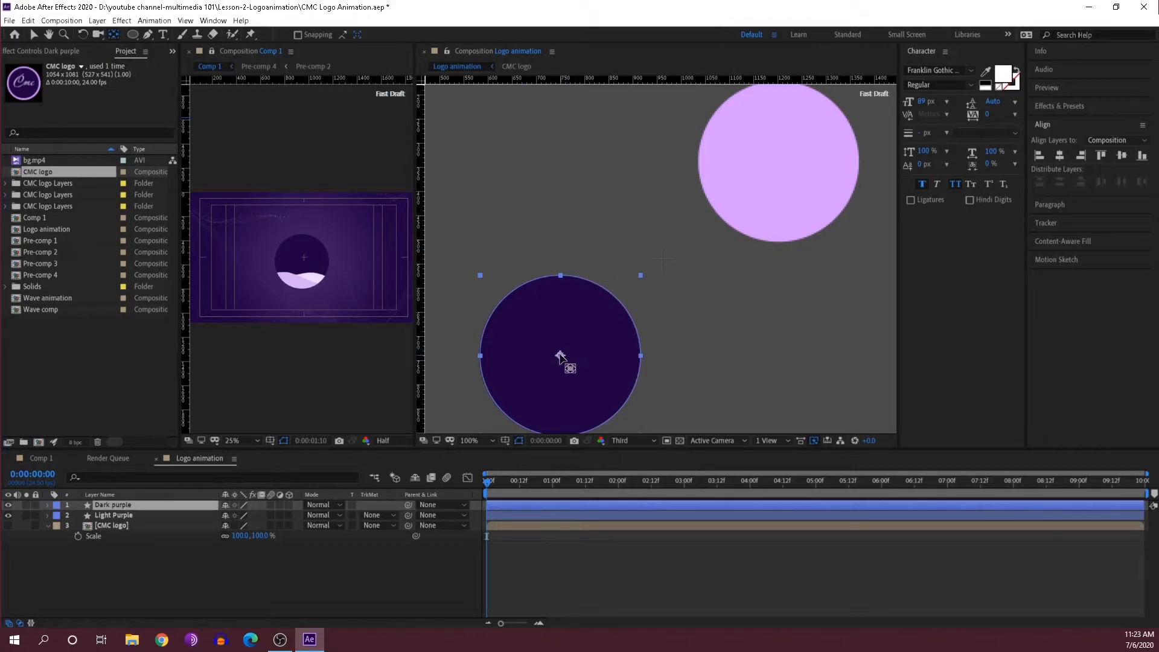
drag(561, 356, 663, 258)
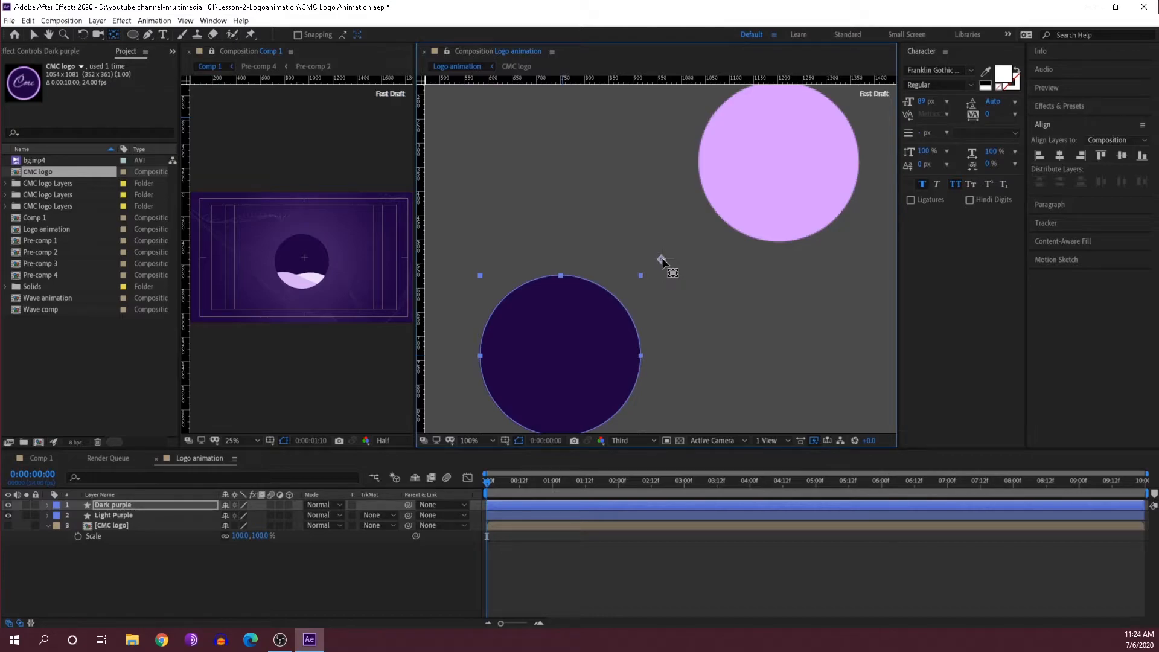
Step: Fine-tune the Dark purple circle's anchor point so it sits exactly on the composition's centre mark
scroll(662, 261, up, 1)
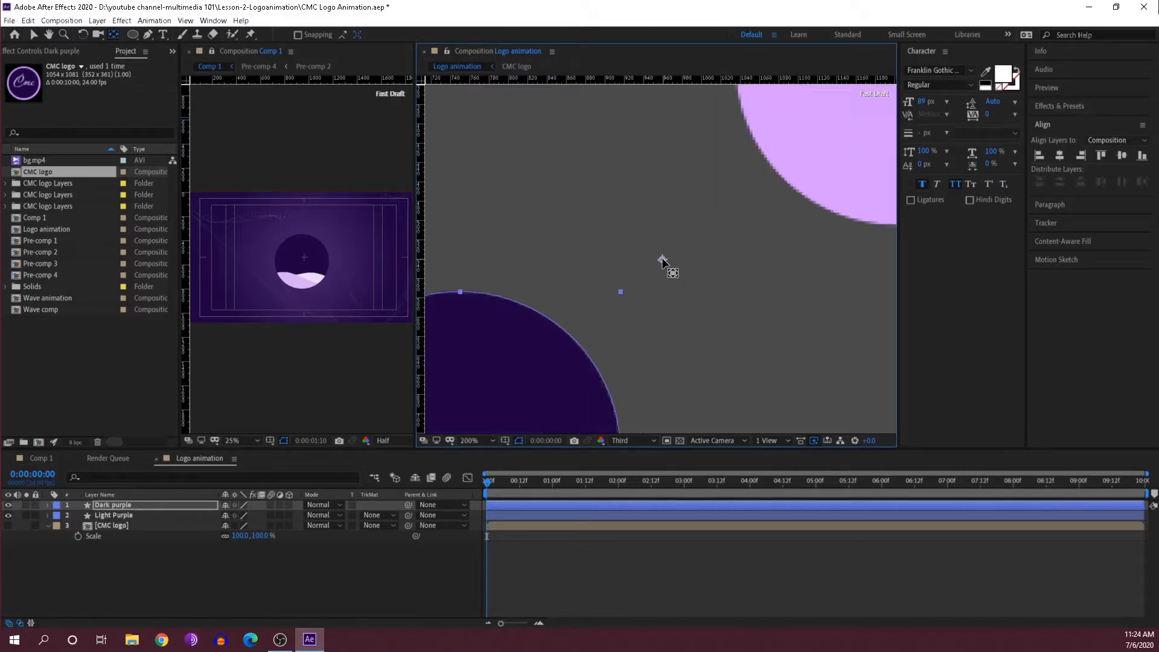
click(664, 263)
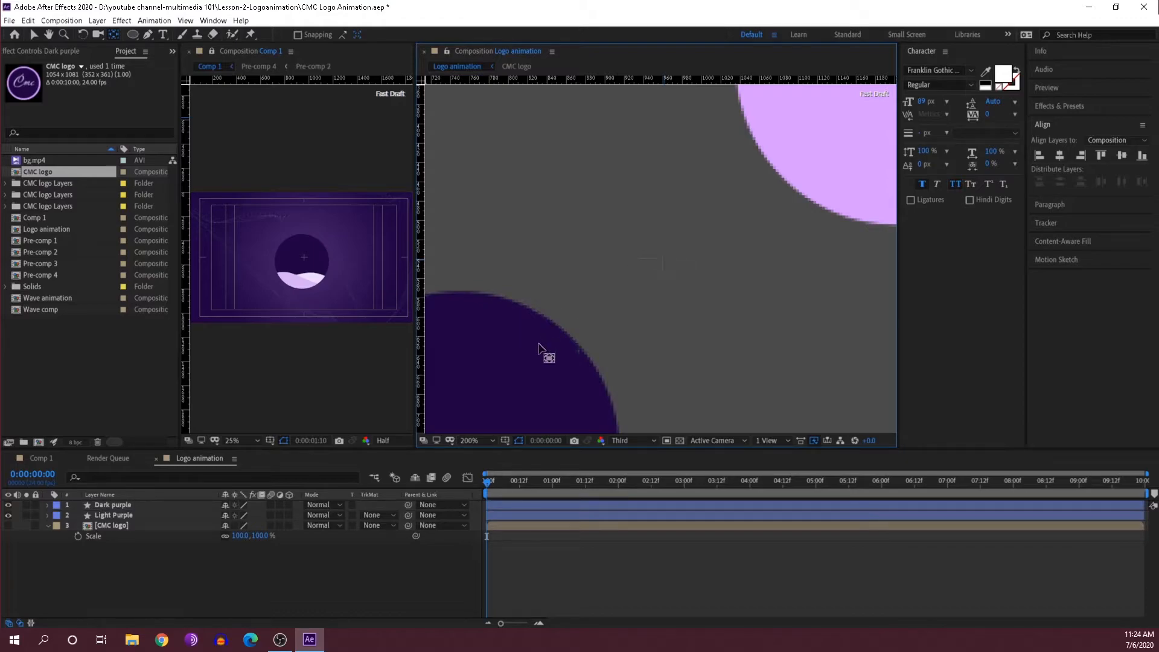
click(598, 321)
scroll(598, 321, down, 1)
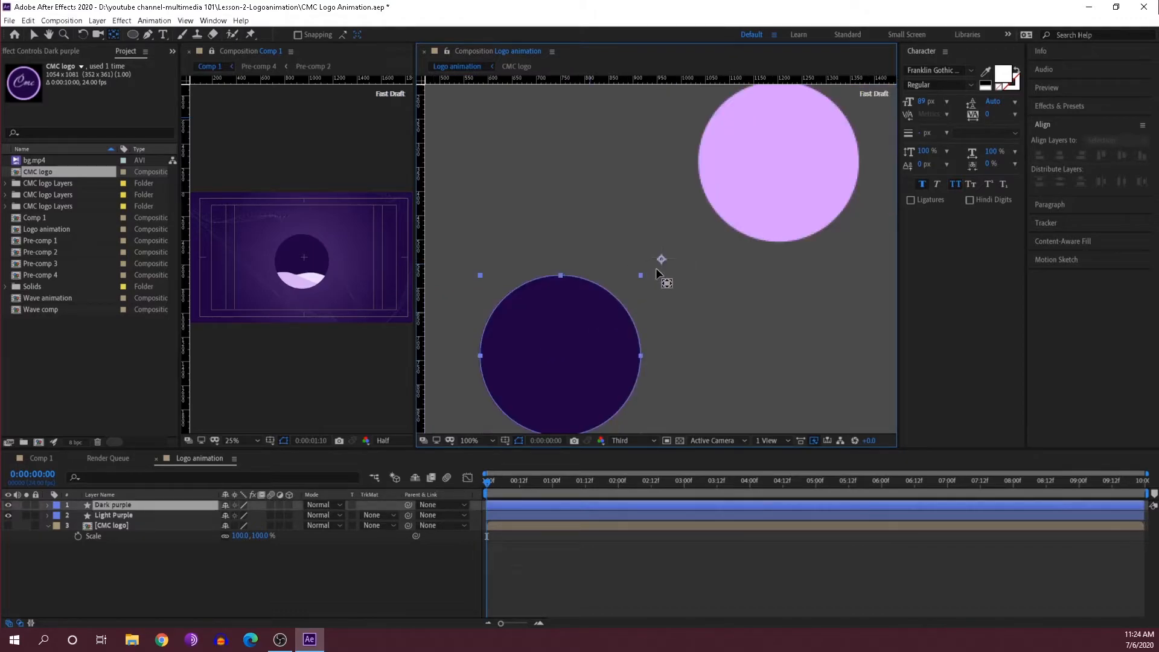
scroll(663, 262, up, 2)
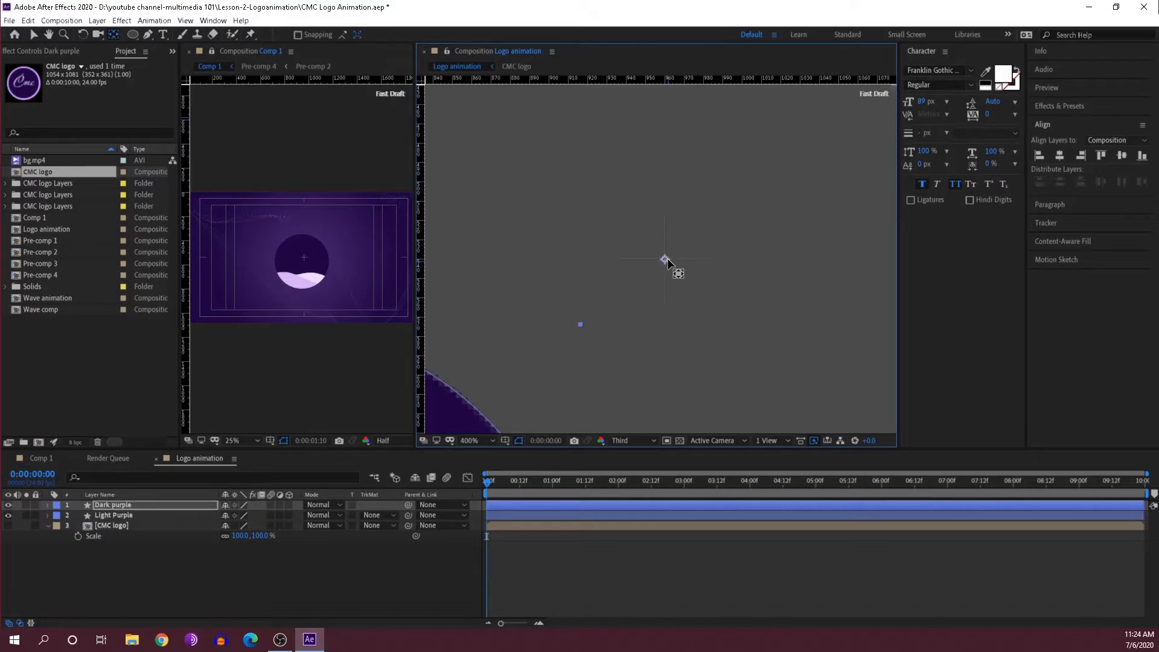
scroll(713, 250, down, 2)
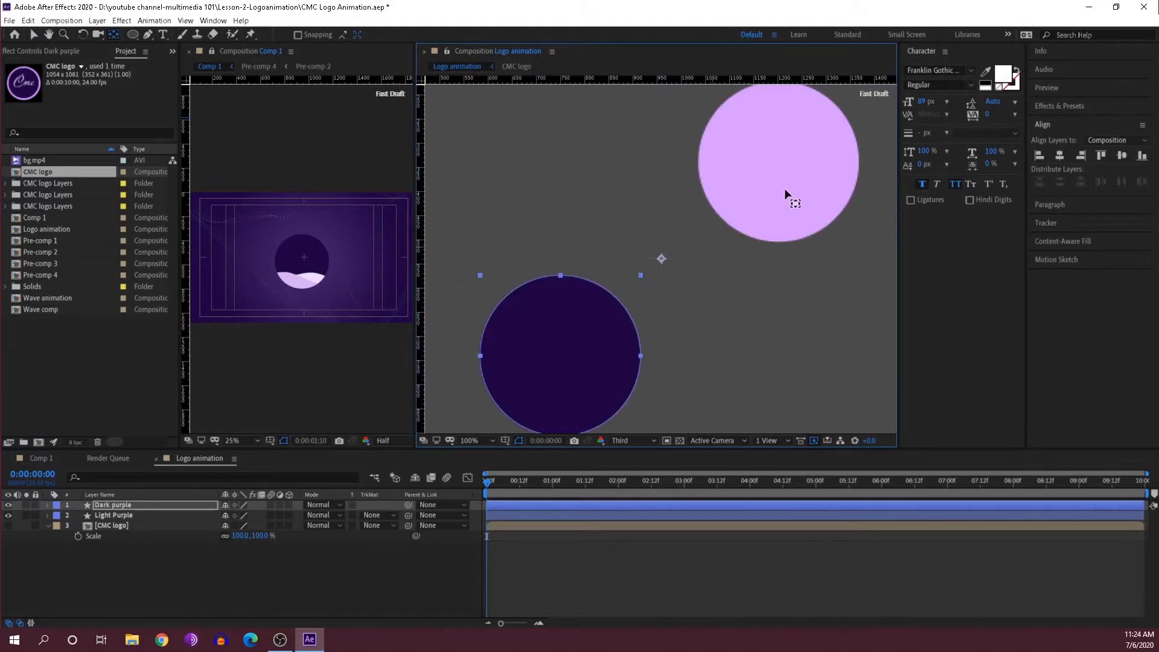
Step: Move the Light Purple circle's anchor point exactly onto the composition's centre mark with the Pan Behind tool
click(792, 190)
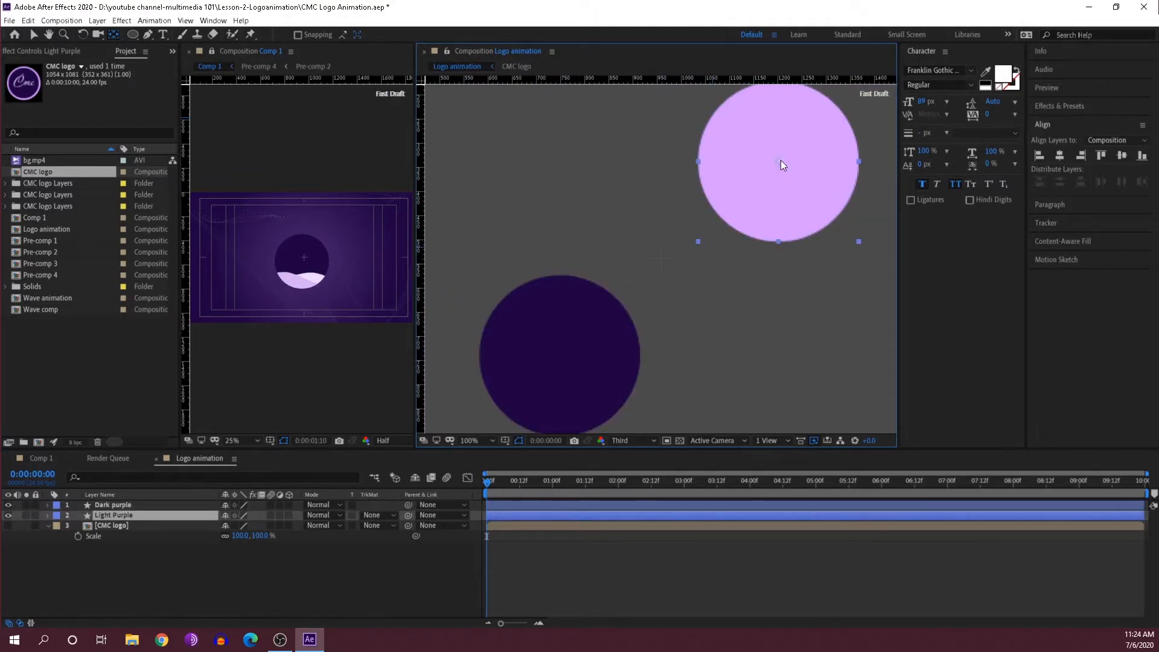
drag(780, 163, 726, 218)
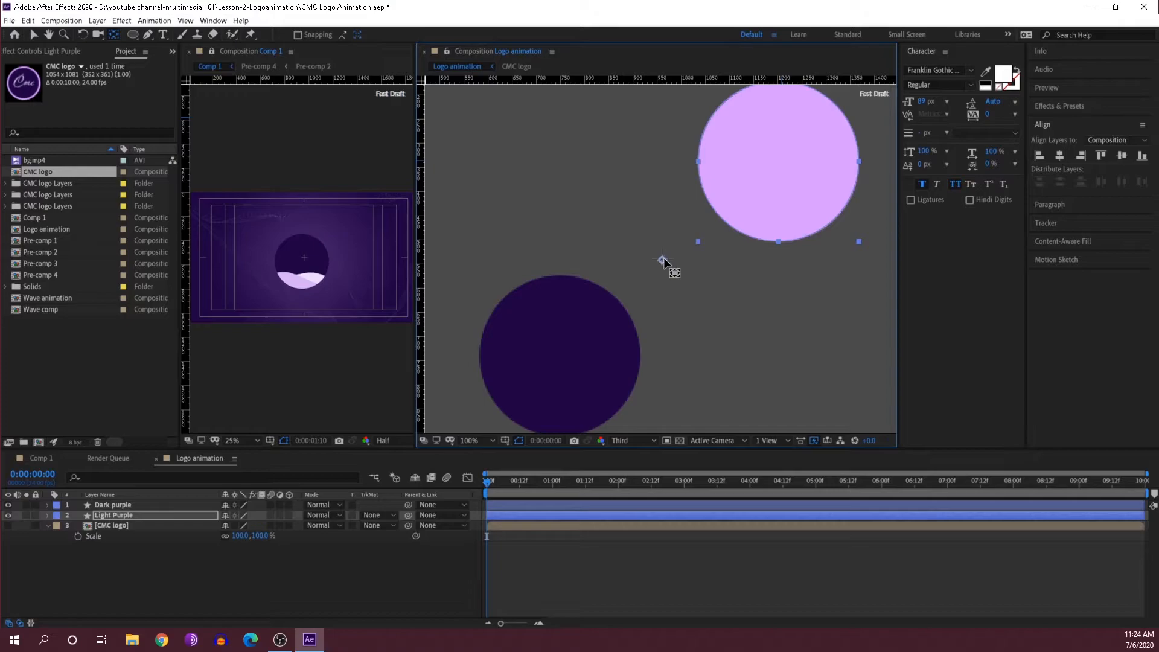
mouse_move(662, 259)
mouse_down()
mouse_move(709, 260)
mouse_move(665, 259)
mouse_up()
scroll(705, 255, up, 2)
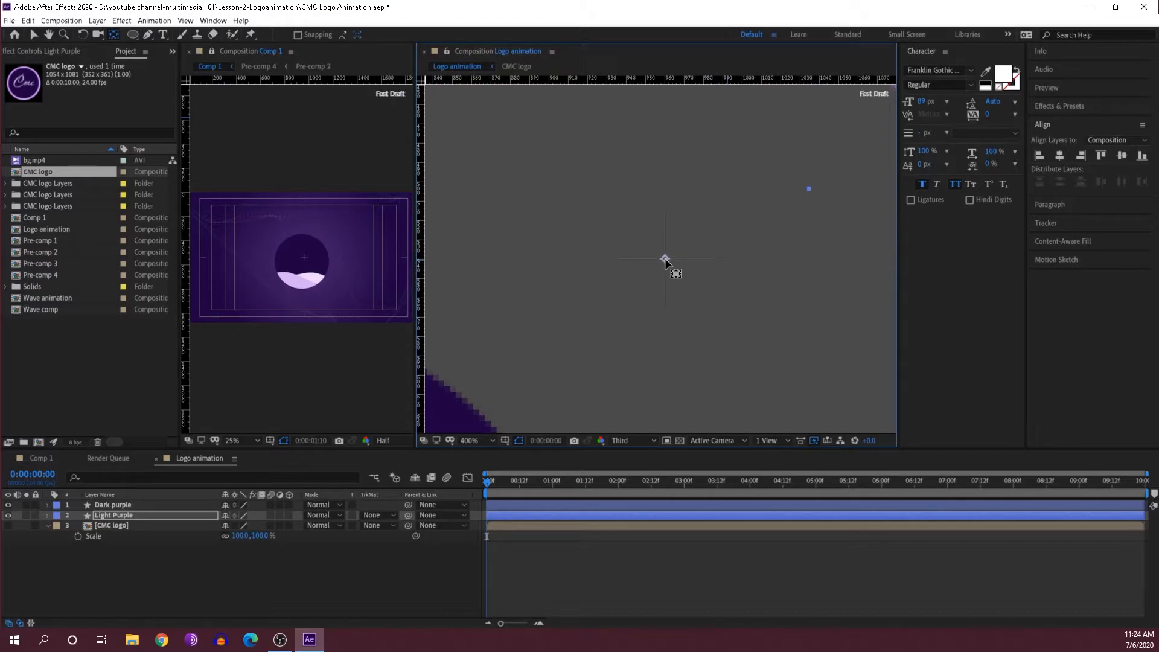
scroll(665, 258, down, 6)
key(v)
Step: Examine the start of the circle movement in Comp 1 for reference and return to the Logo animation composition
click(527, 503)
click(374, 302)
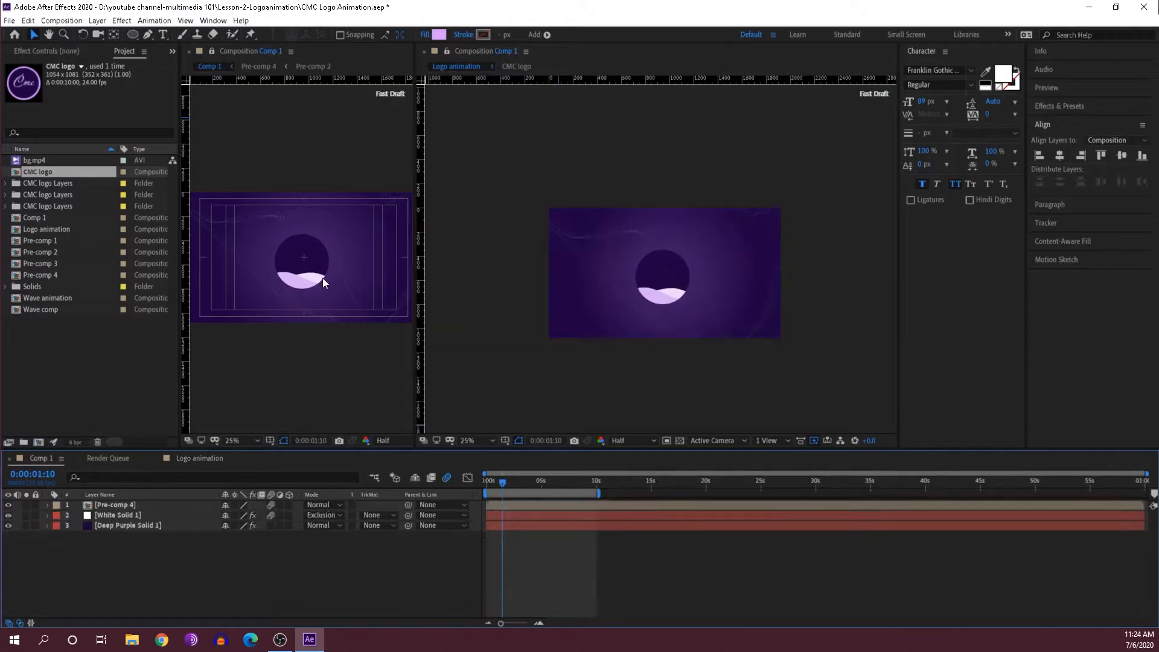
drag(501, 484, 491, 487)
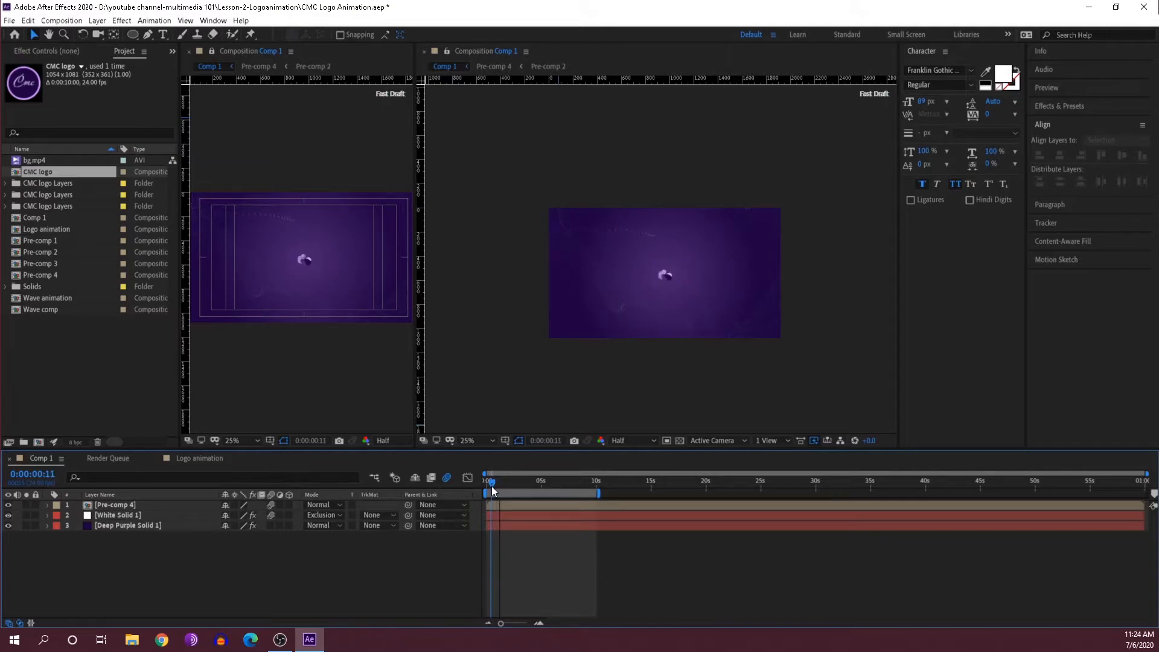
click(200, 459)
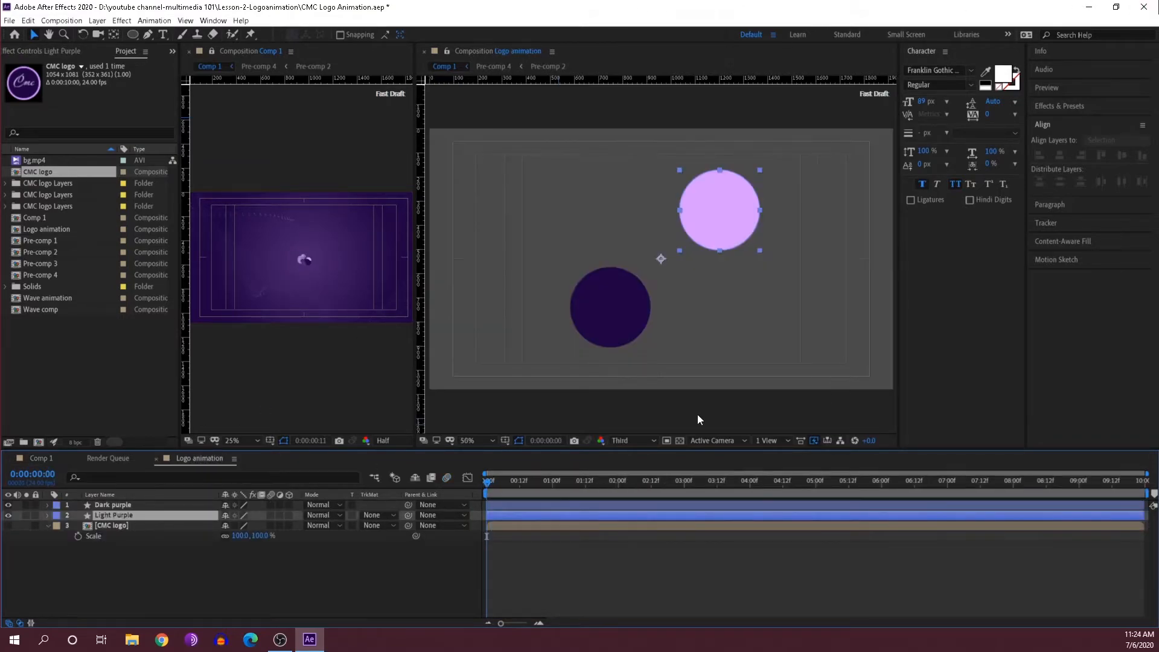
Step: Select the Dark purple and Light Purple layers and reveal their Rotation properties
shift+click(508, 508)
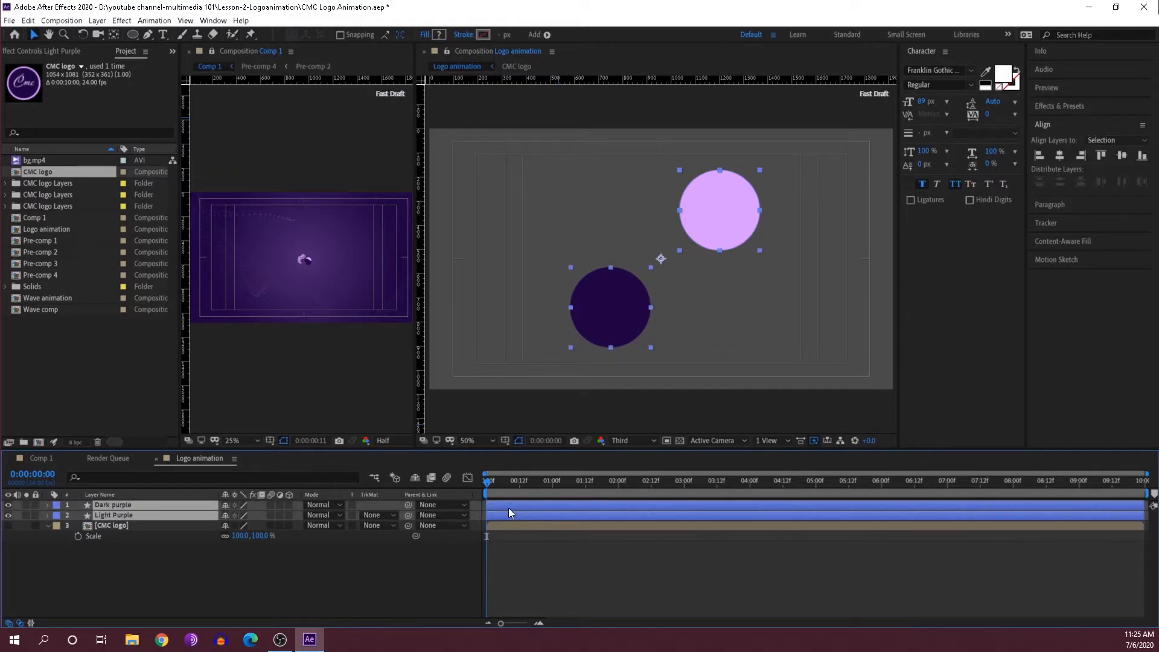
key(r)
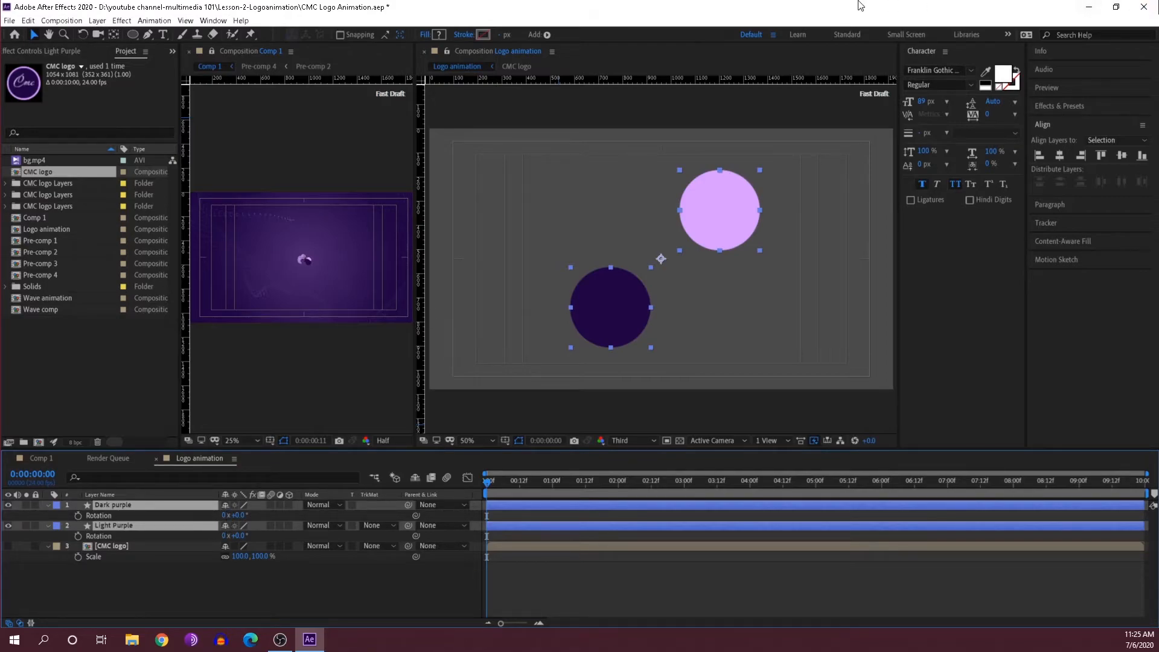
Step: Try rotating the Dark purple circle by about 59° around the composition centre and undo the rotation
click(199, 571)
click(222, 514)
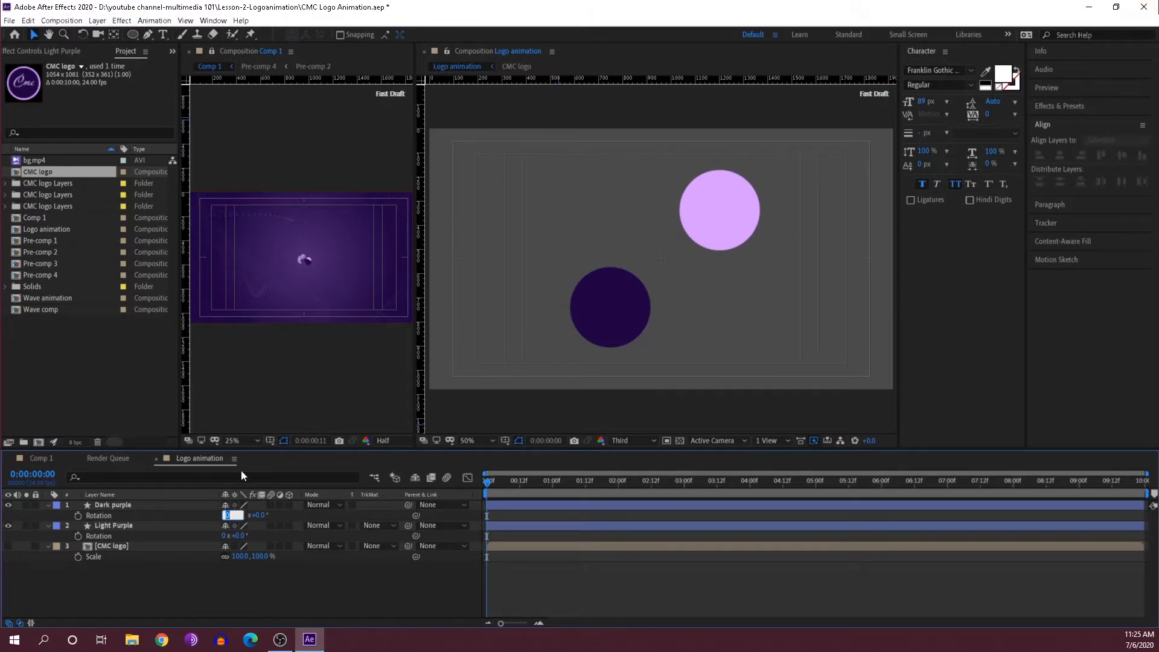
key(Return)
drag(240, 515, 279, 517)
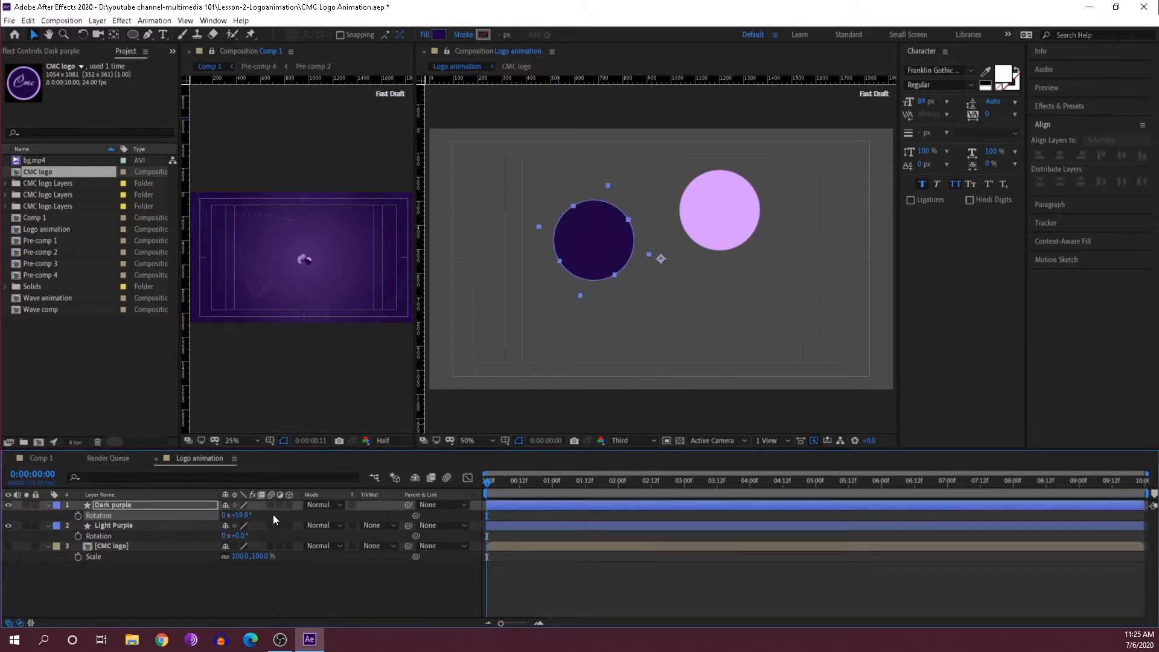
key(ctrl+z)
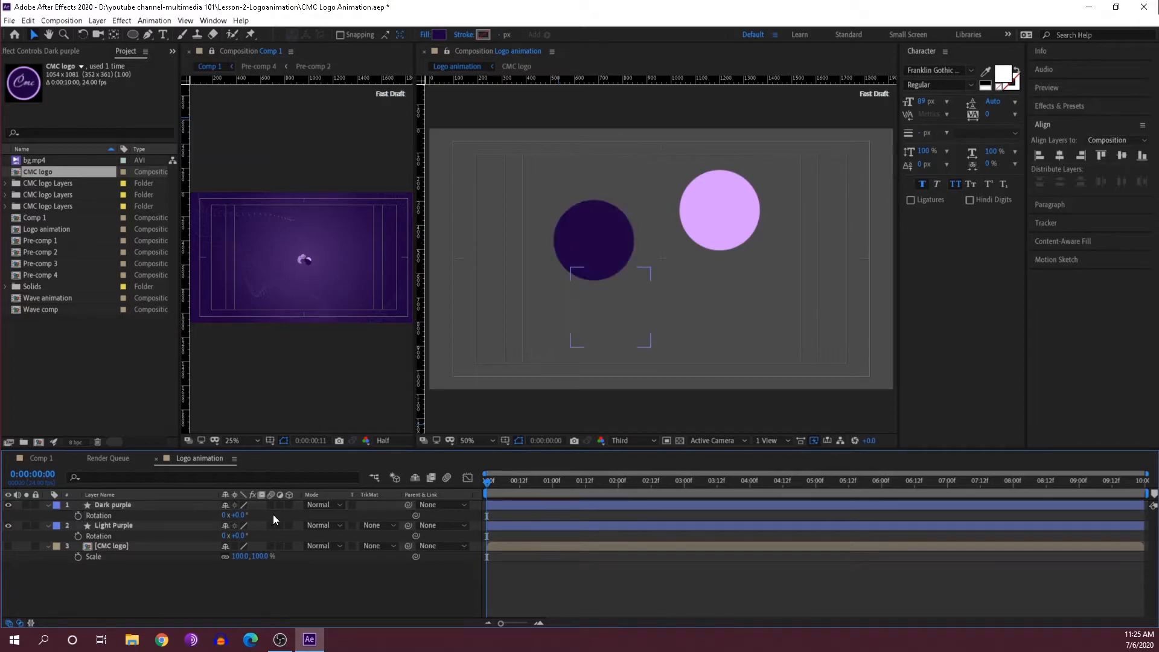
click(232, 537)
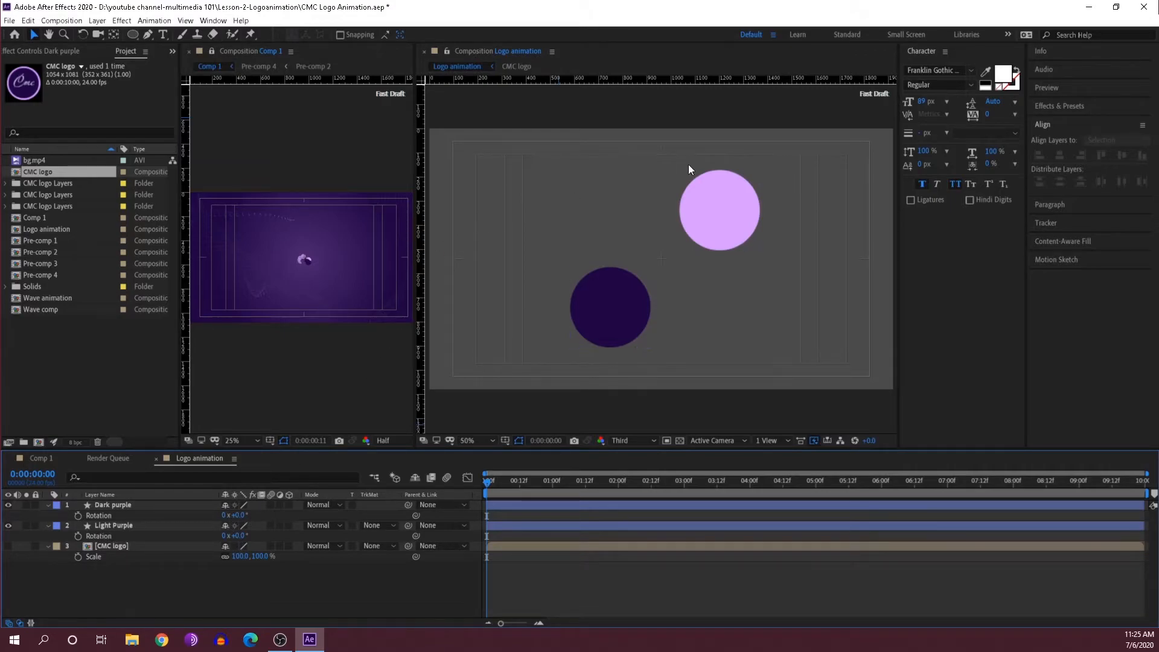
Step: Set starting Rotation keyframes on the Dark purple and Light Purple layers at 0:00:00:00
click(104, 505)
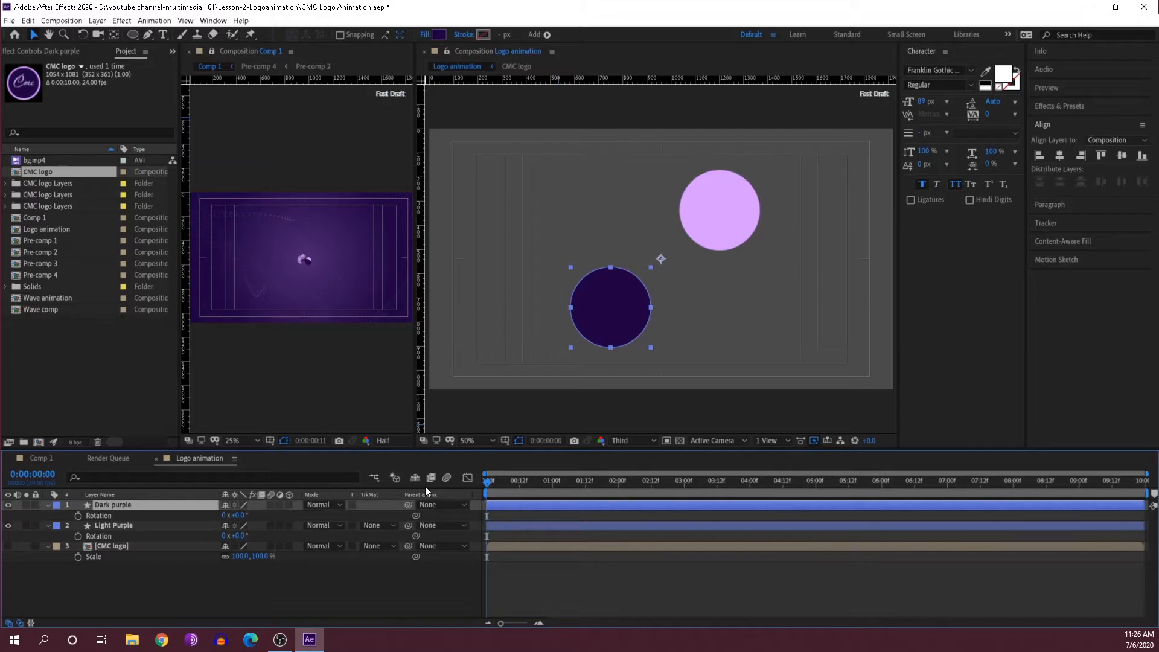
click(80, 516)
click(81, 535)
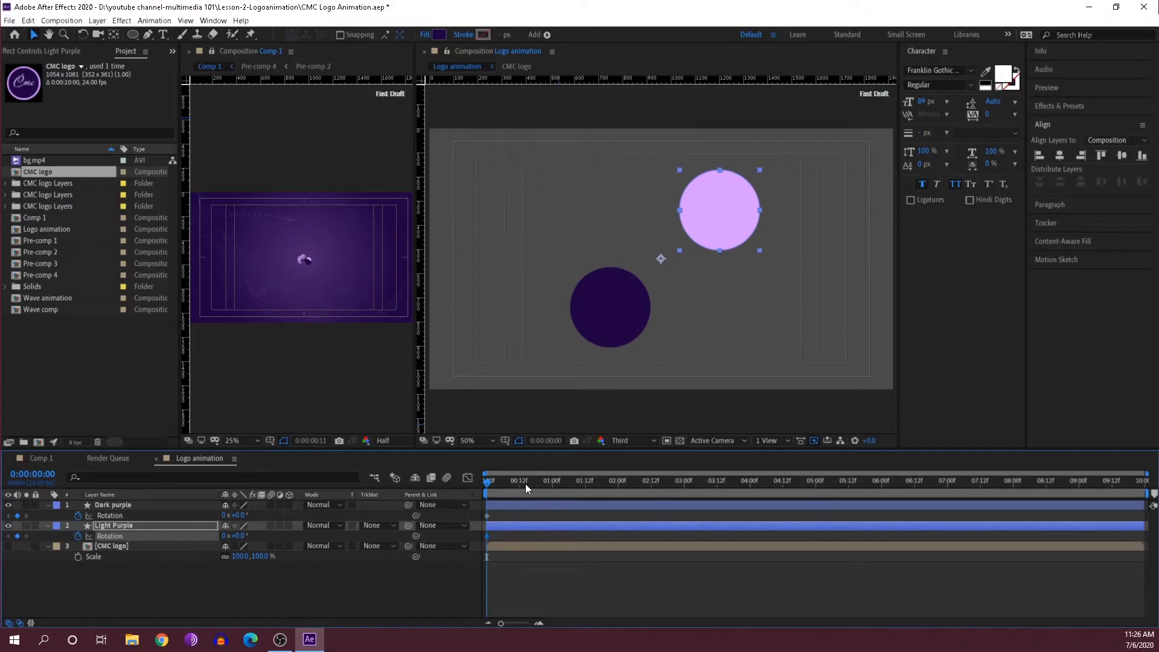
Step: Keyframe the Rotation of both circle layers to 2 full revolutions at 0:00:01:00
drag(545, 482, 618, 486)
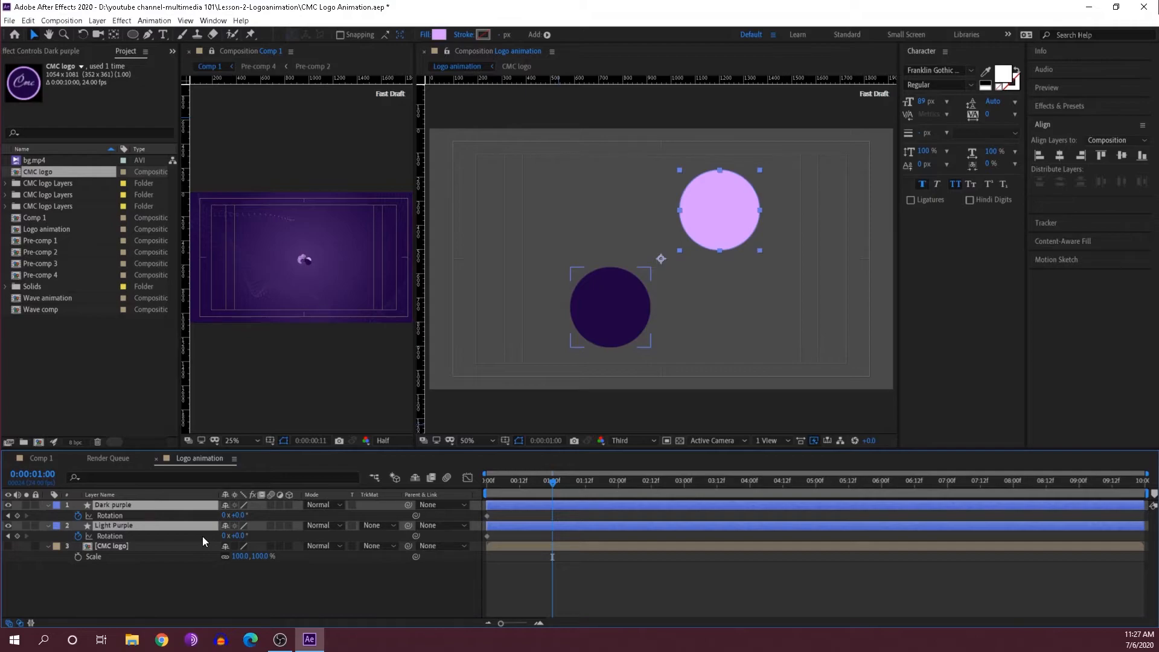
click(223, 516)
text(2)
key(Return)
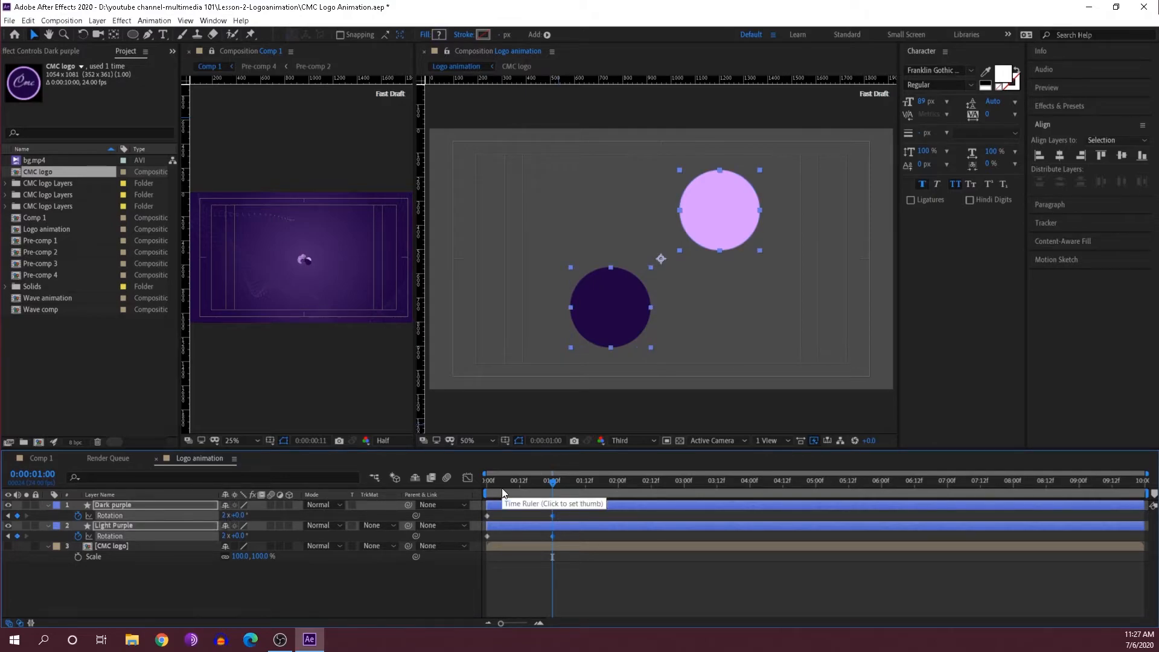
Step: Apply Easy Ease to the Rotation keyframes of both circles and preview the spin from the start
drag(512, 480, 475, 547)
click(574, 513)
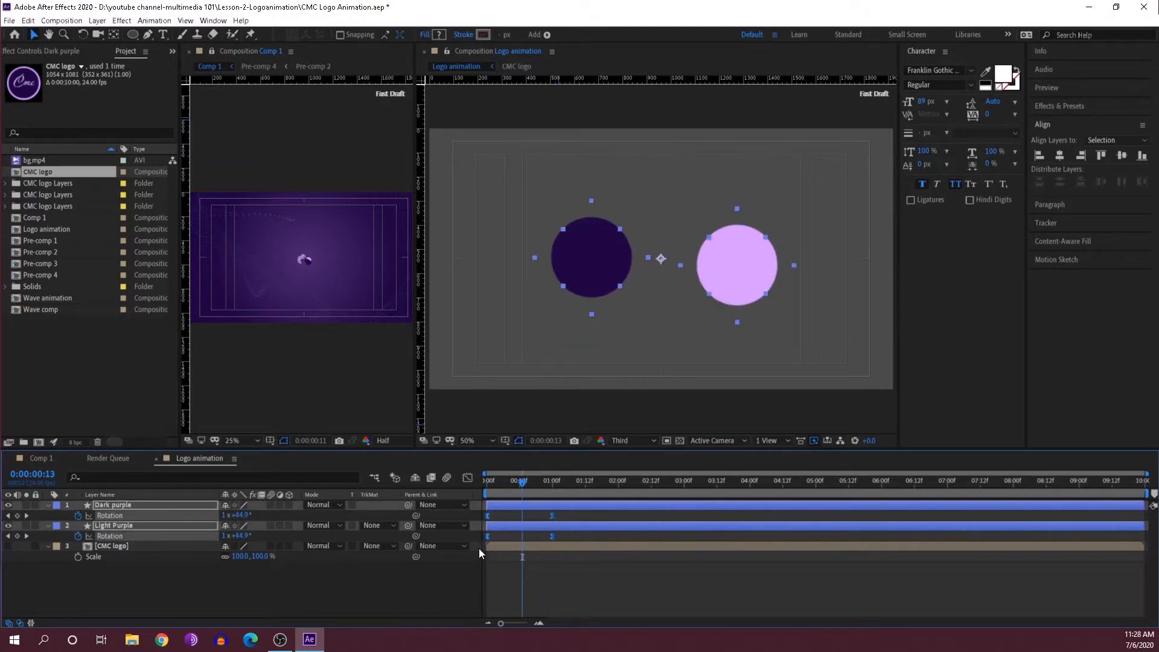
key(F9)
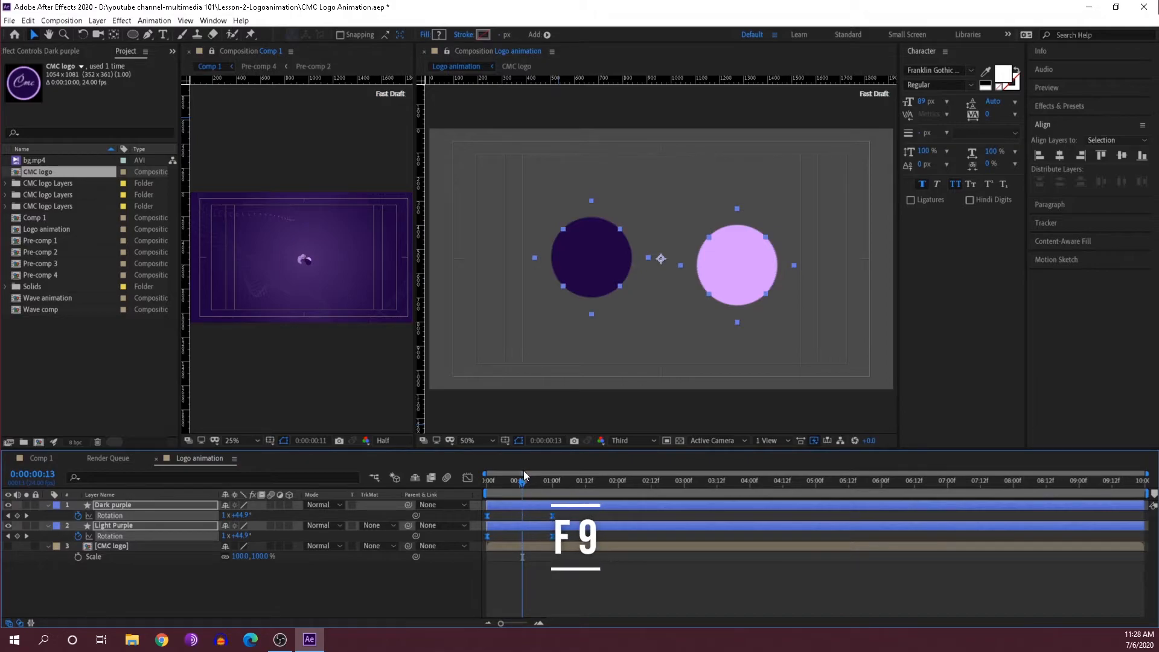
drag(505, 481, 459, 494)
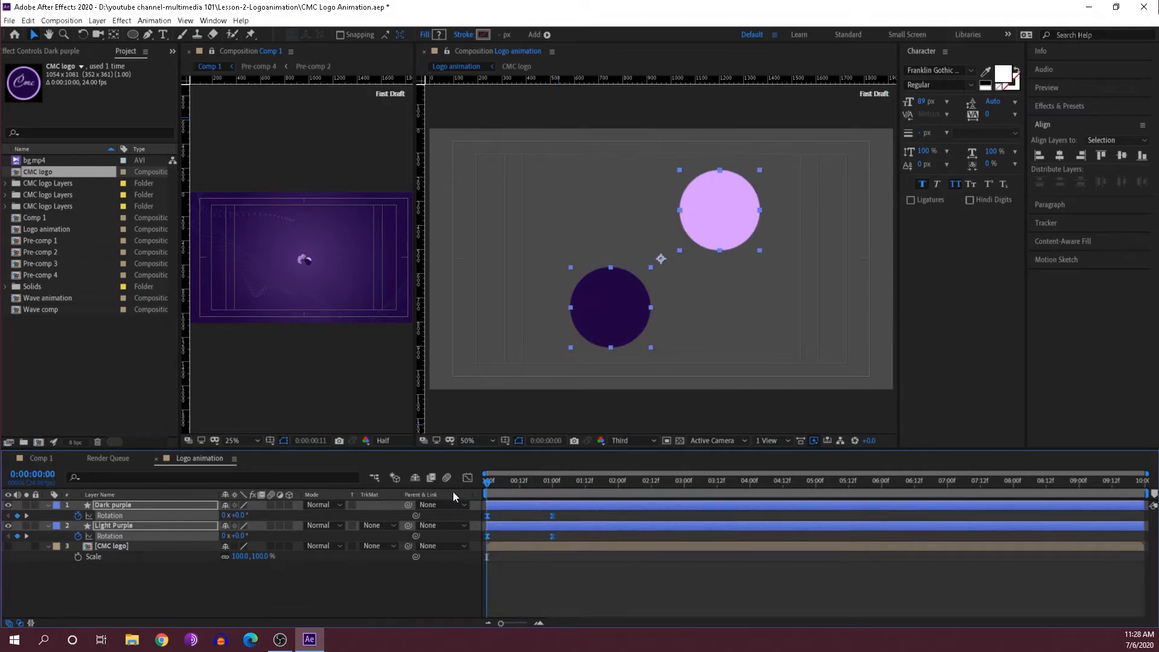
key(space)
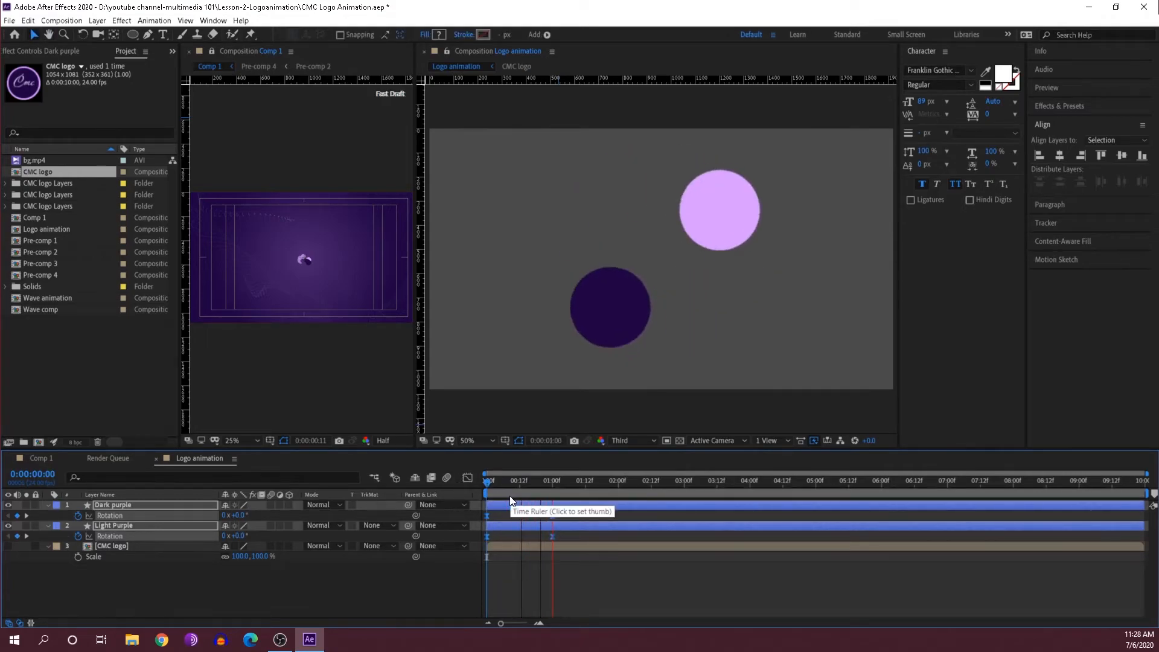
key(space)
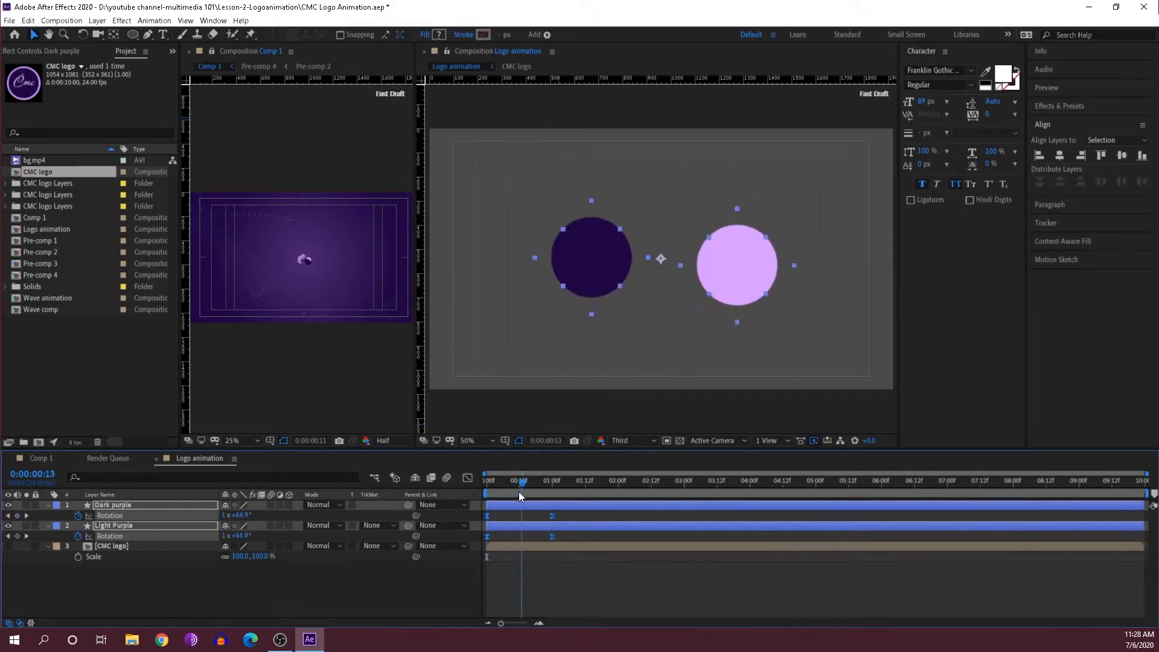
Step: Reshape both circles' rotation speed graph by extending the keyframe influence to a sharp peak midway through the first second
click(469, 479)
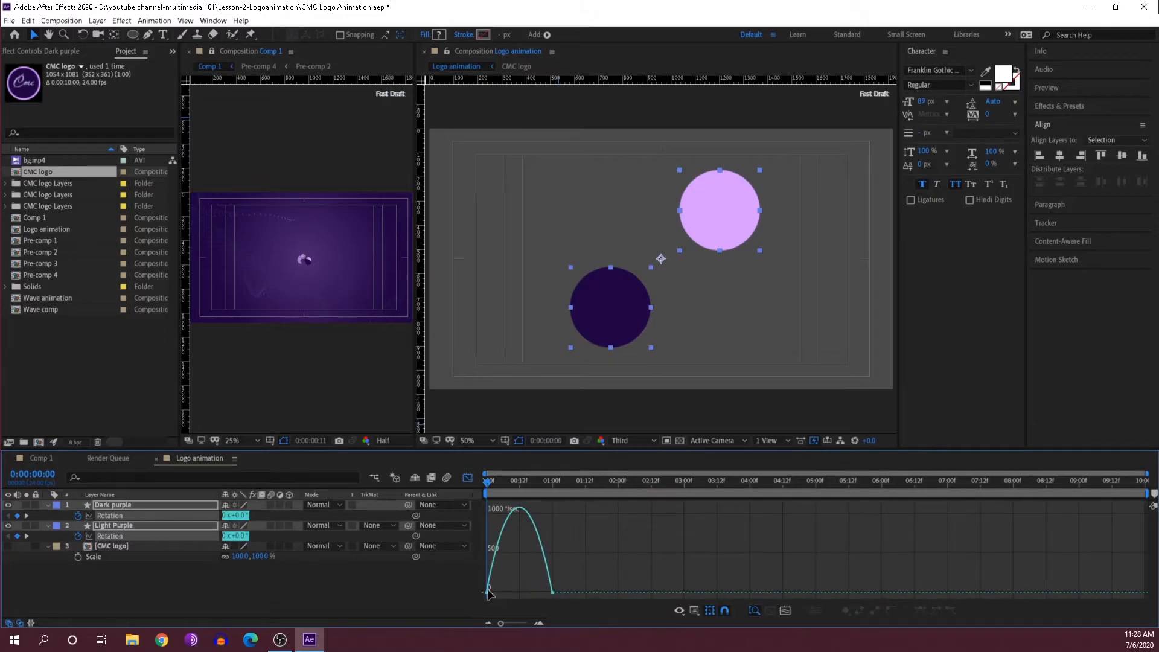
mouse_move(518, 510)
drag(602, 557, 429, 606)
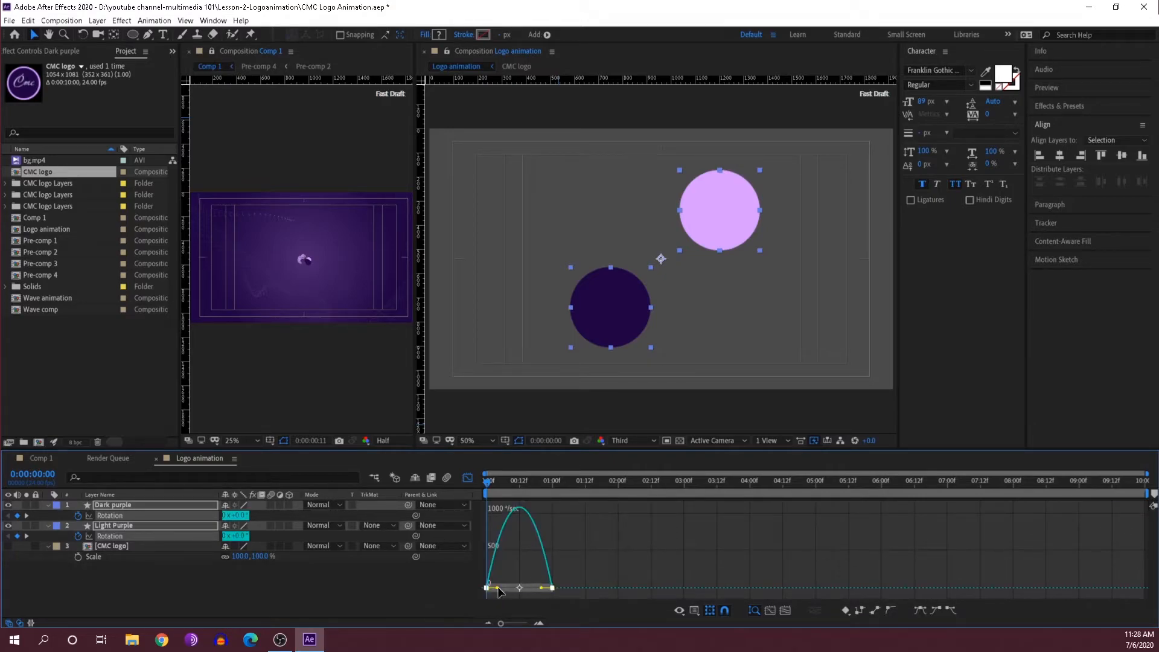
drag(499, 588, 520, 590)
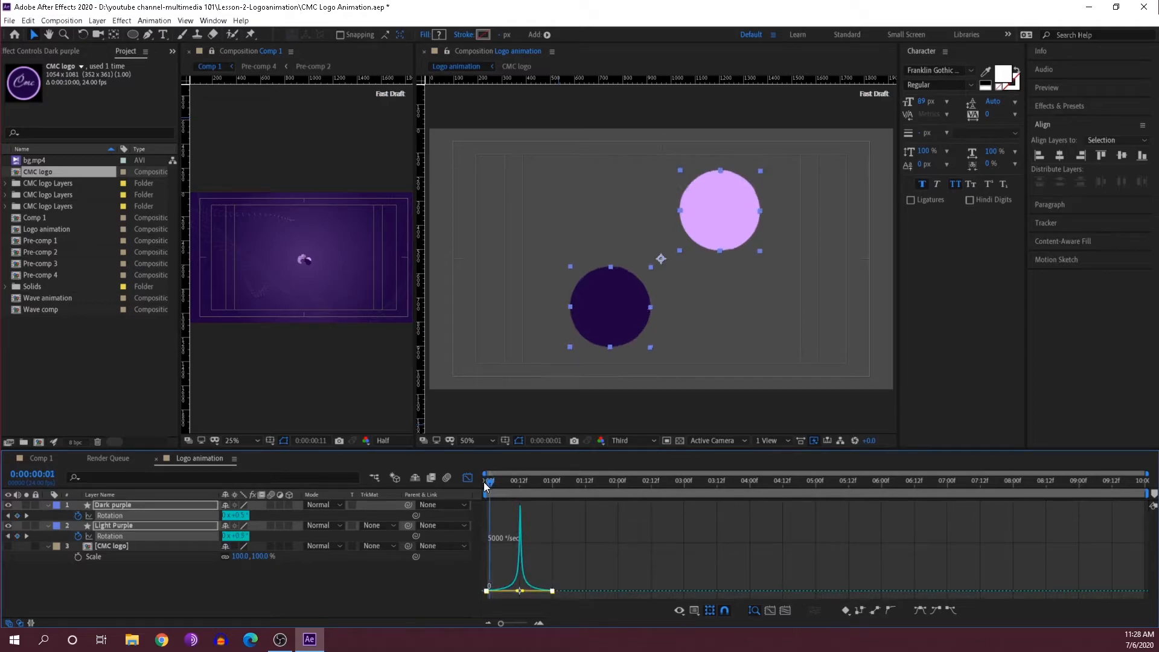
mouse_move(485, 484)
mouse_down()
mouse_move(540, 493)
mouse_move(475, 485)
mouse_up()
Step: Close the Graph Editor and play back the eased rotation of both circles from the first frame
click(271, 562)
click(121, 535)
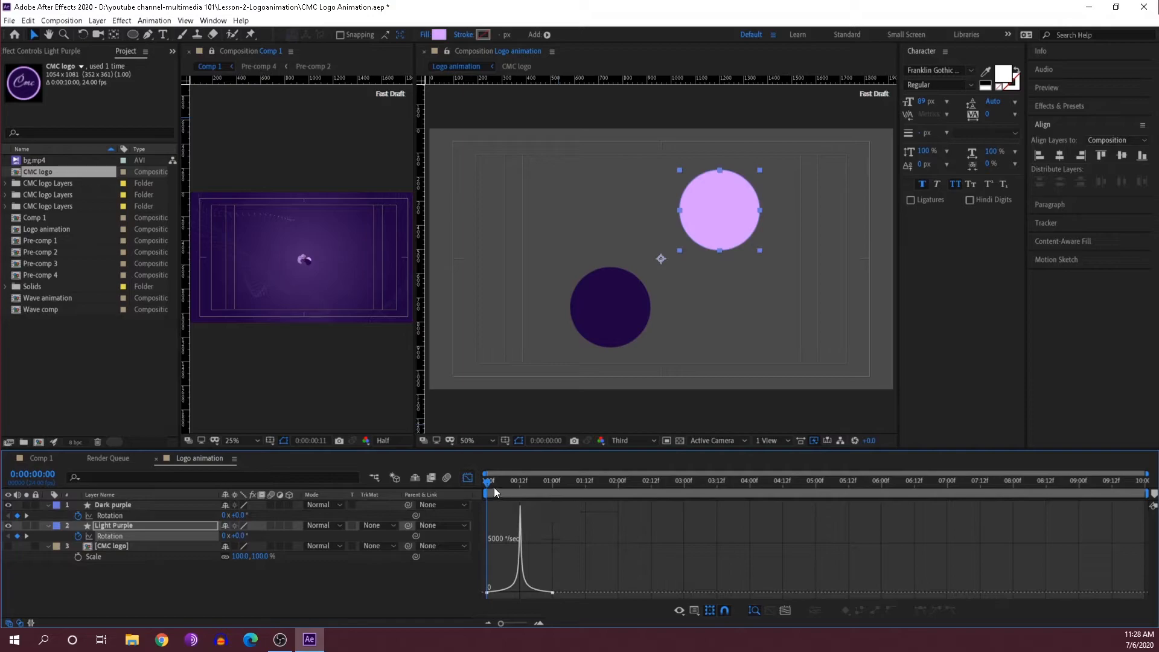
drag(495, 485, 470, 497)
click(468, 479)
key(space)
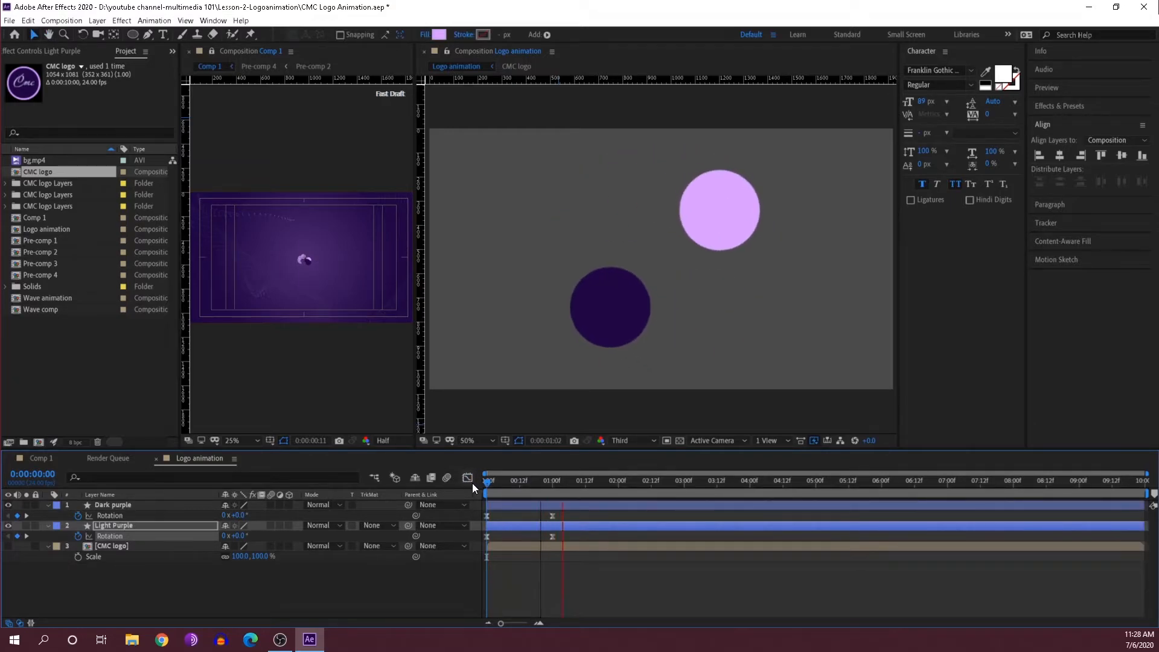
drag(521, 481, 475, 490)
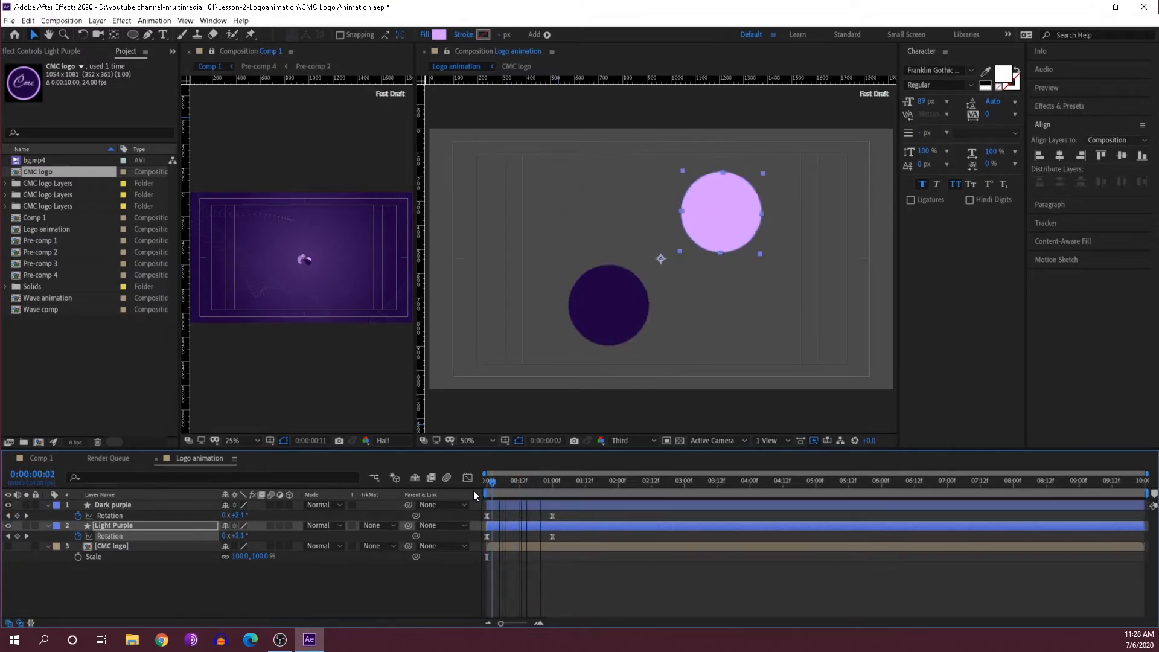
click(558, 578)
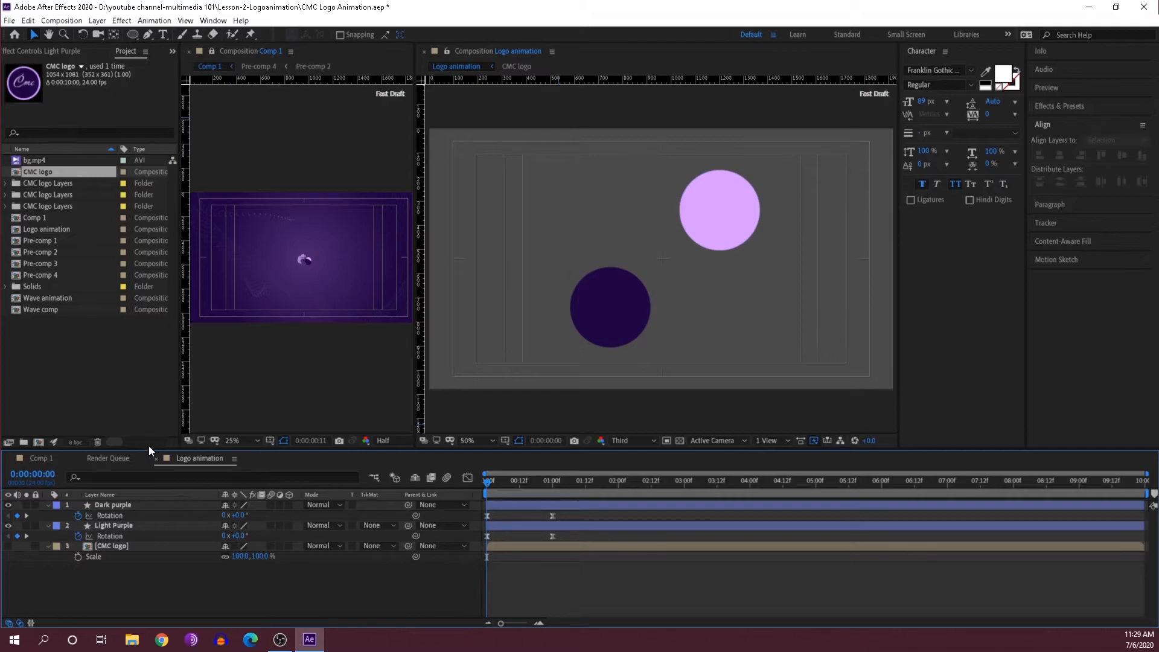
Step: Examine the circles' motion up to 0:00:01:01 in Comp 1 and return to the Logo animation composition
click(45, 461)
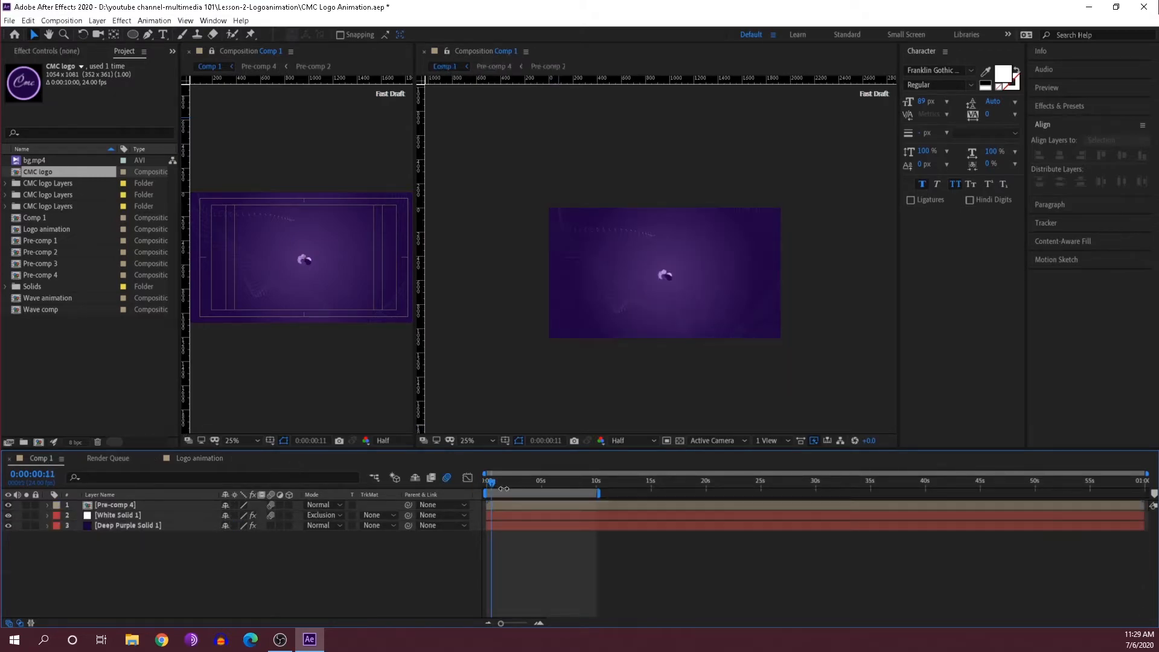
drag(491, 490, 496, 487)
drag(499, 484, 499, 480)
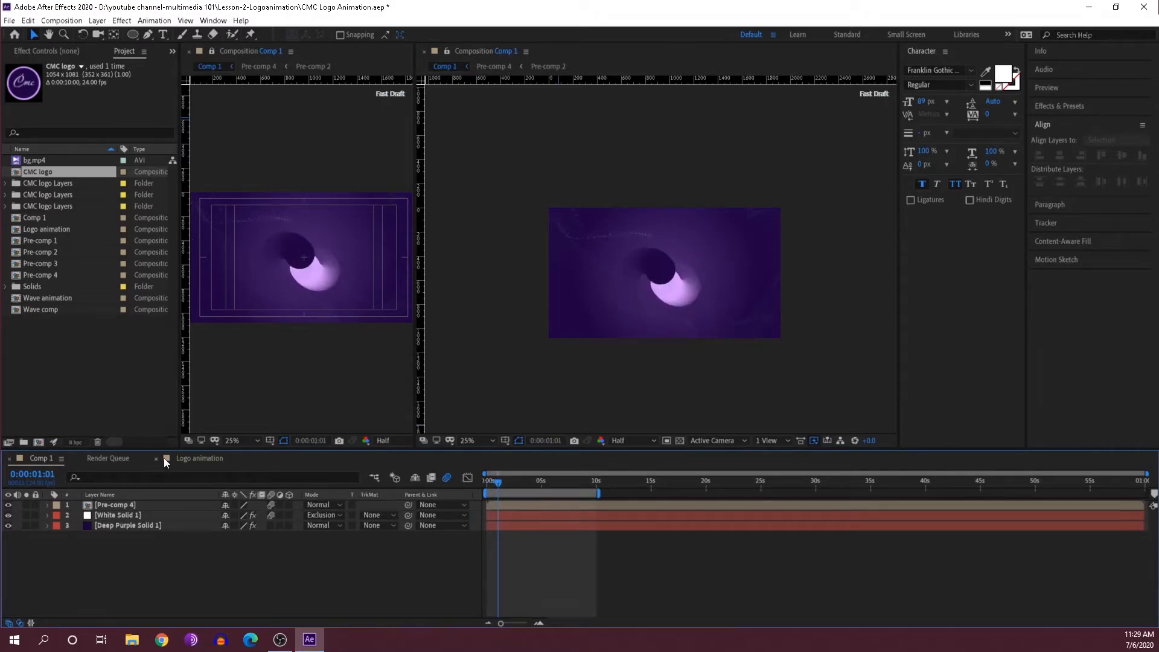
click(194, 458)
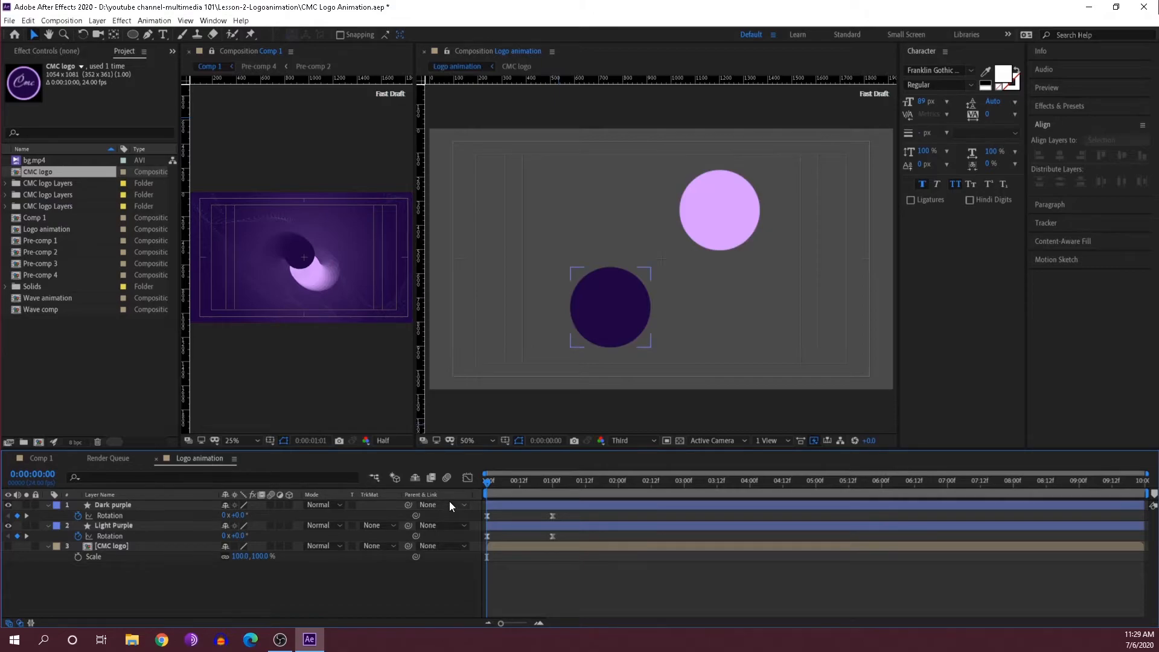
Step: Search the effects library for echo and apply the Time category's Echo effect to the Dark purple layer
click(522, 508)
click(1083, 107)
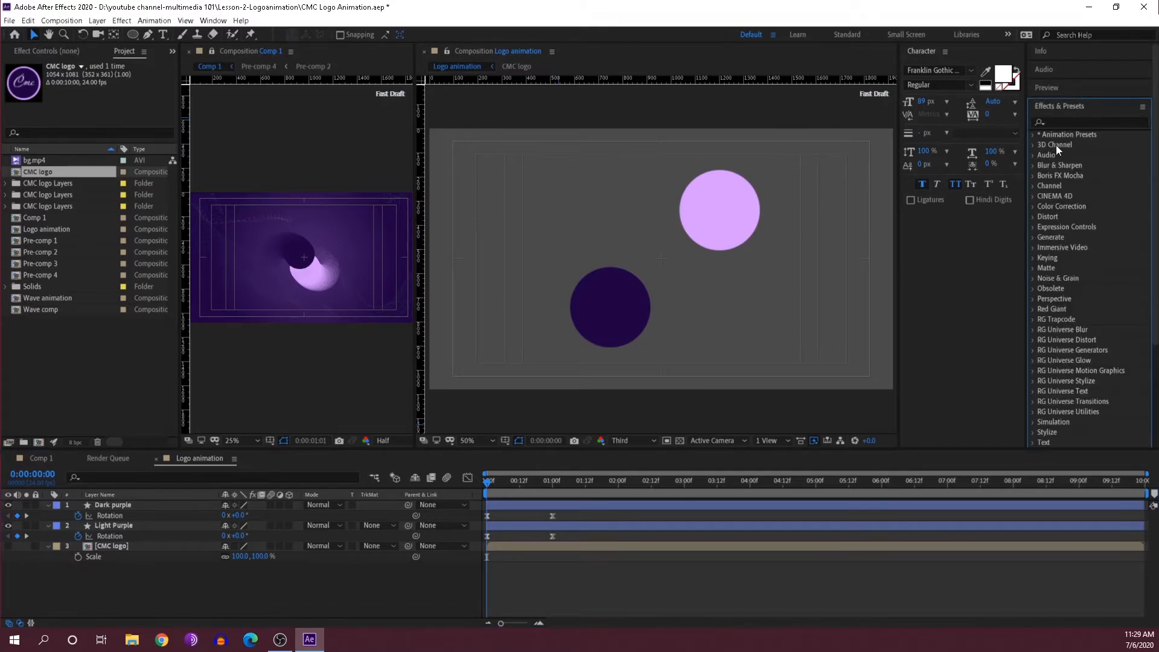
click(213, 21)
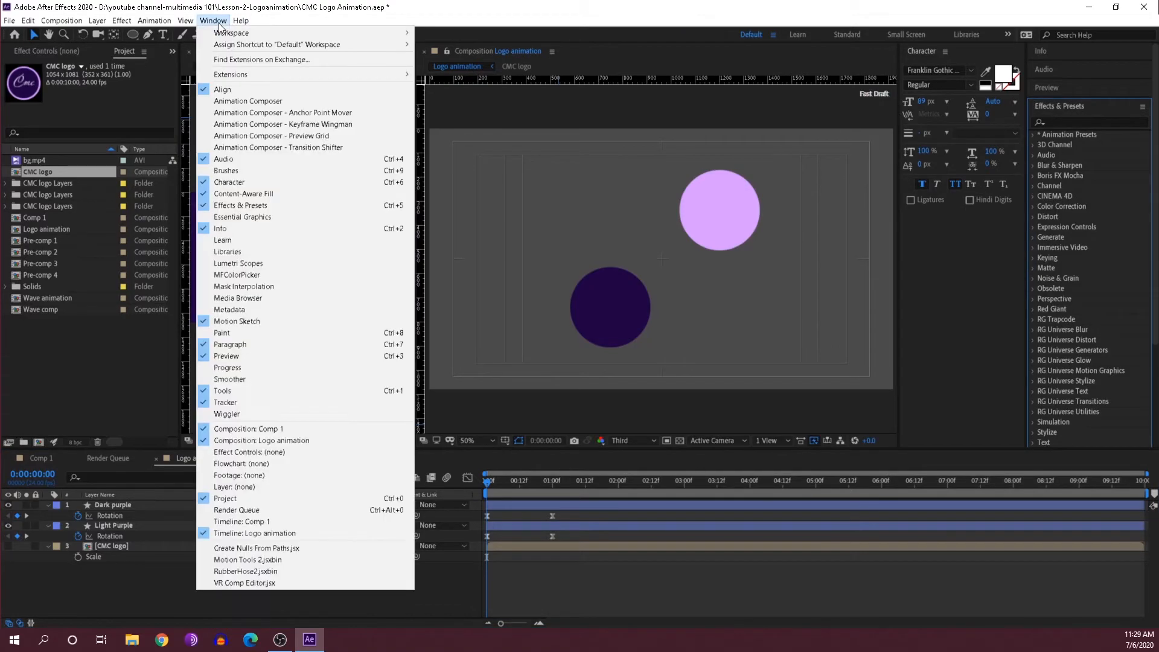
click(262, 205)
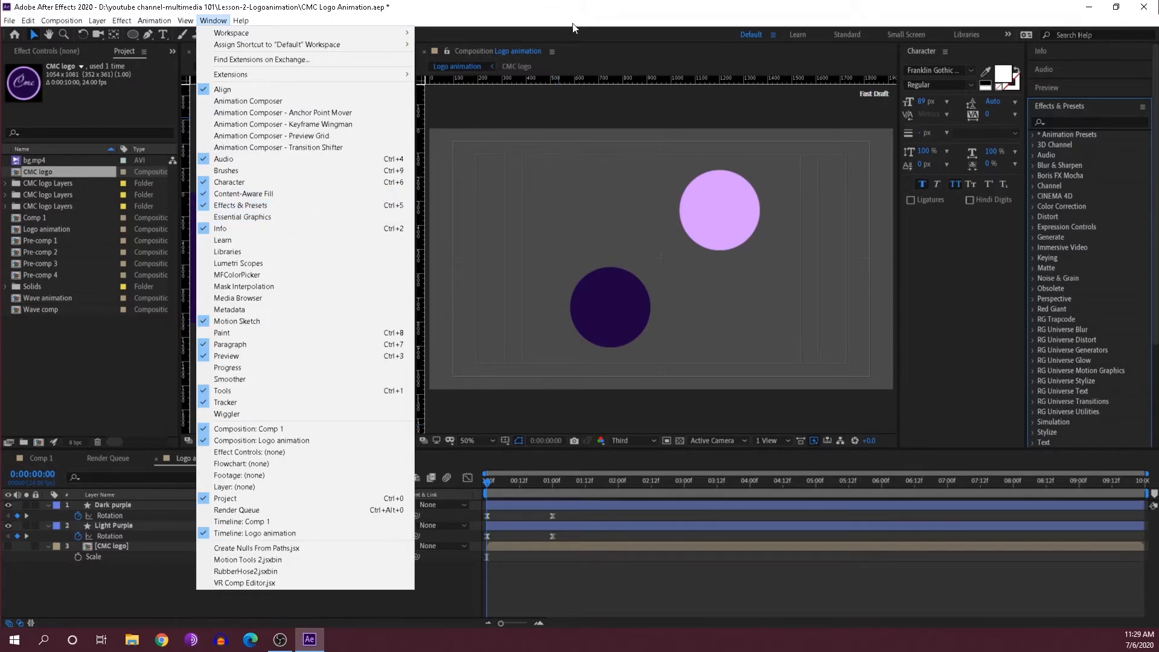
click(1062, 121)
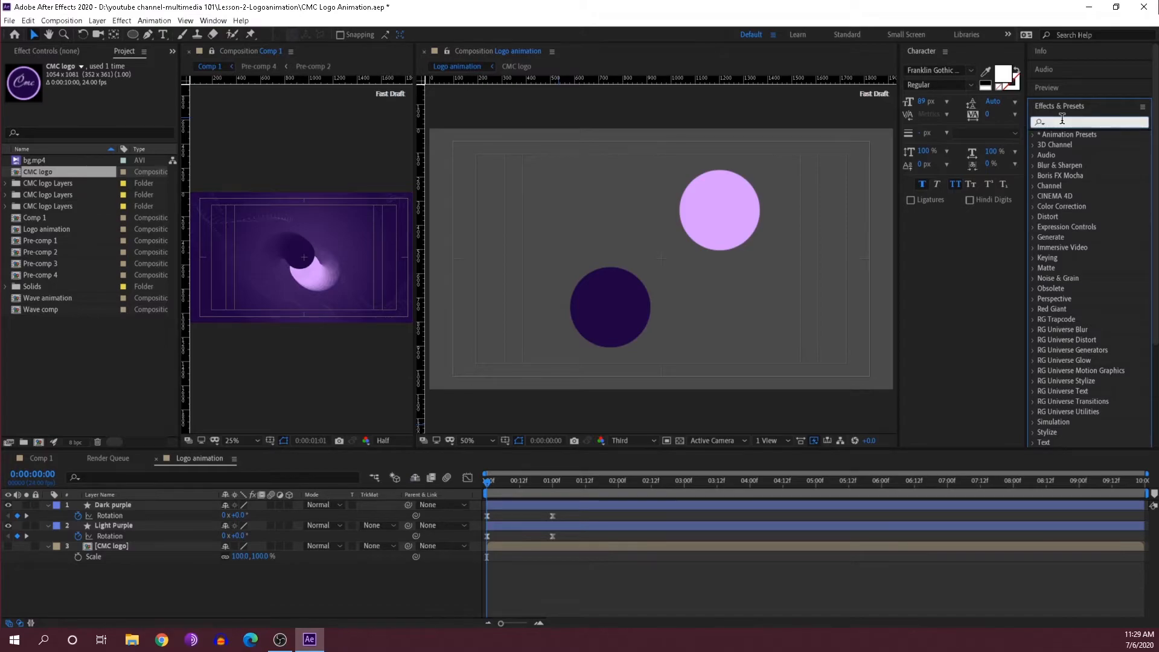
text(ec)
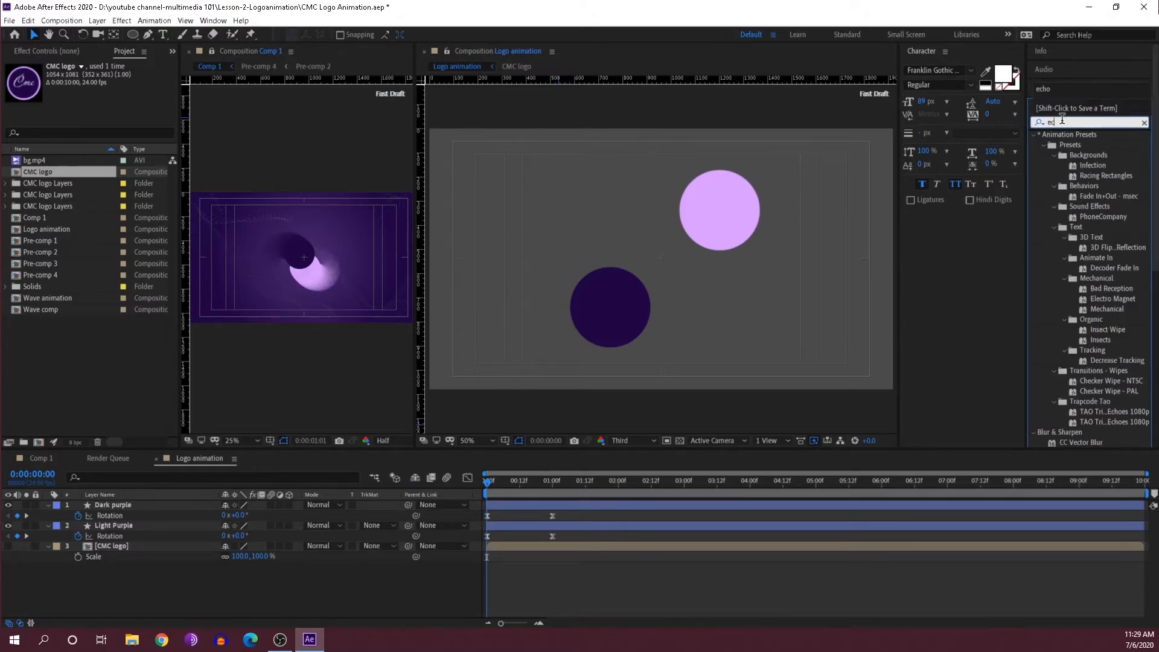
text(ho)
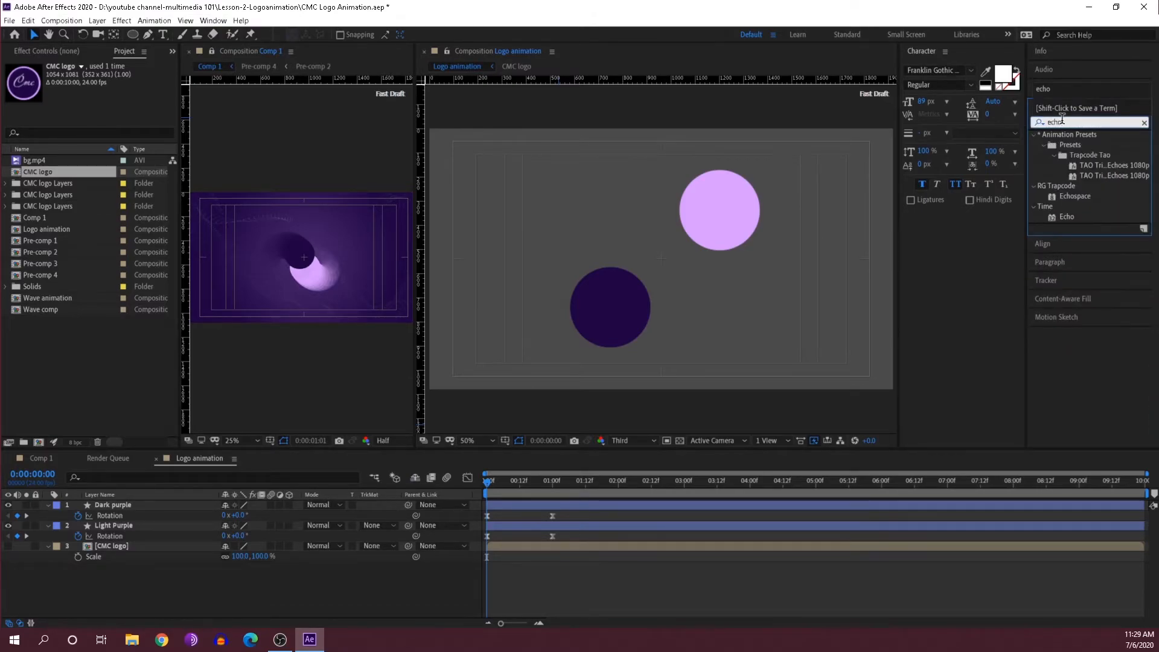
click(1066, 216)
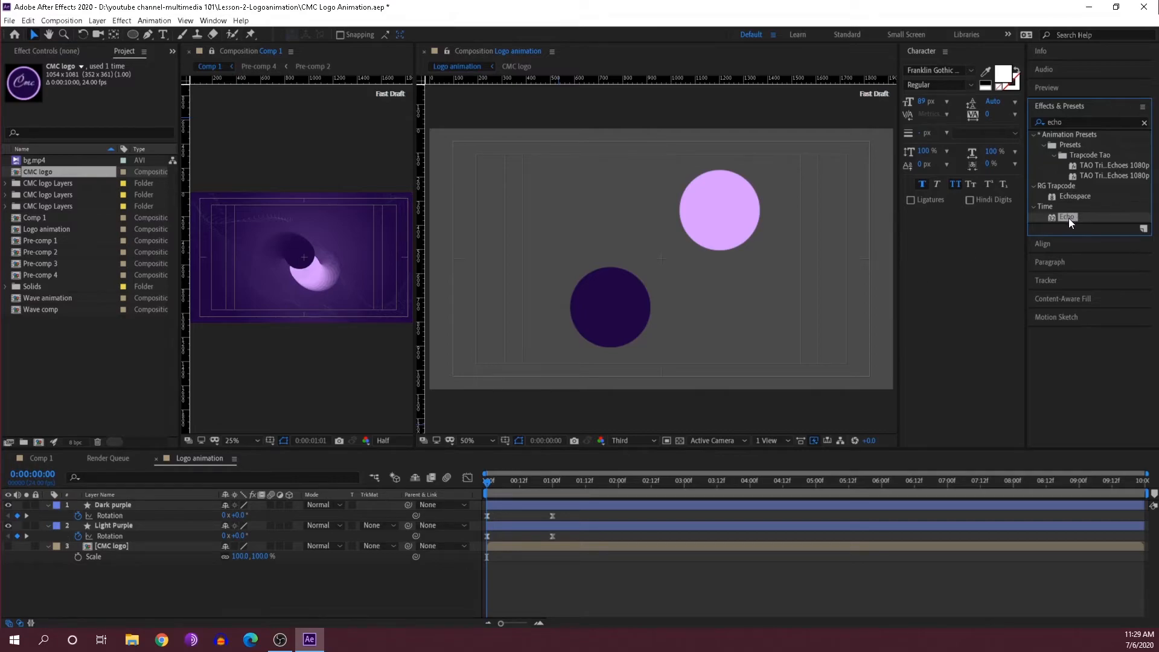
drag(1068, 219, 1064, 219)
drag(1064, 219, 541, 506)
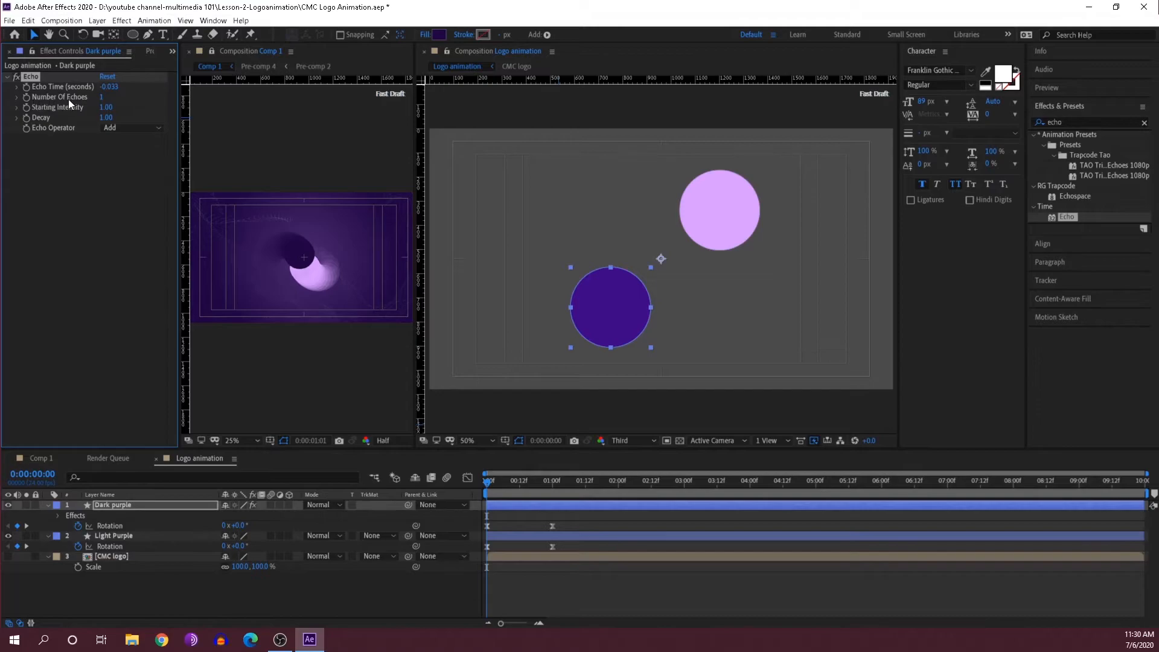
Step: Set the Dark purple layer's Number Of Echoes to 15 and check the trail at 0:00:00:10
click(102, 100)
text(15)
key(Return)
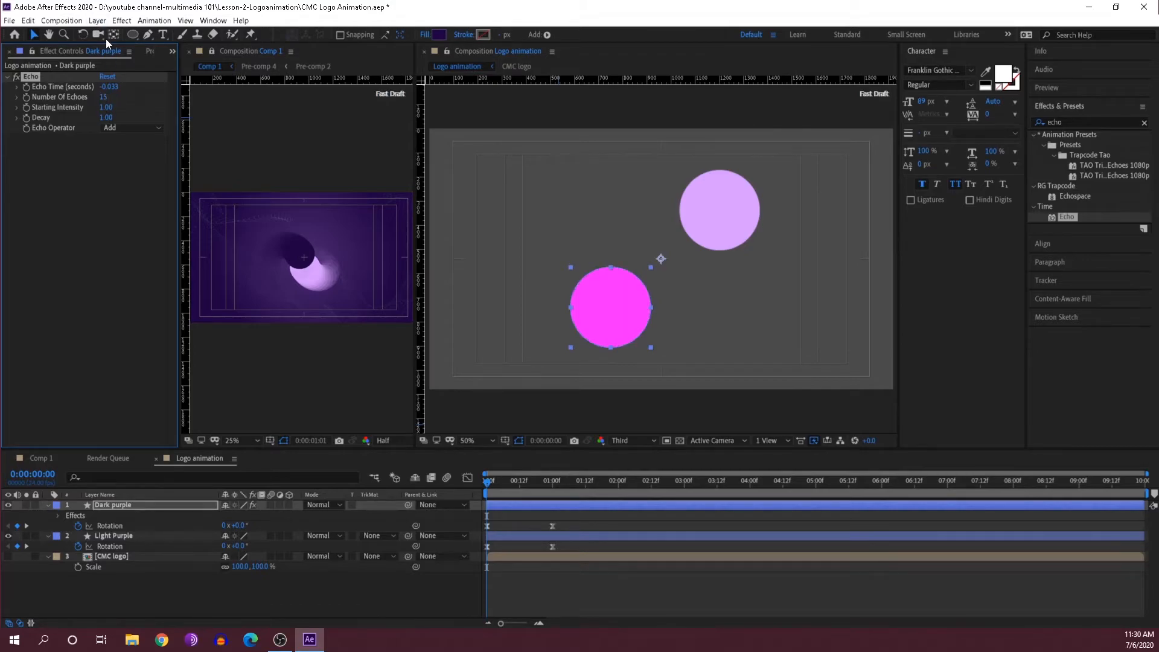
click(487, 482)
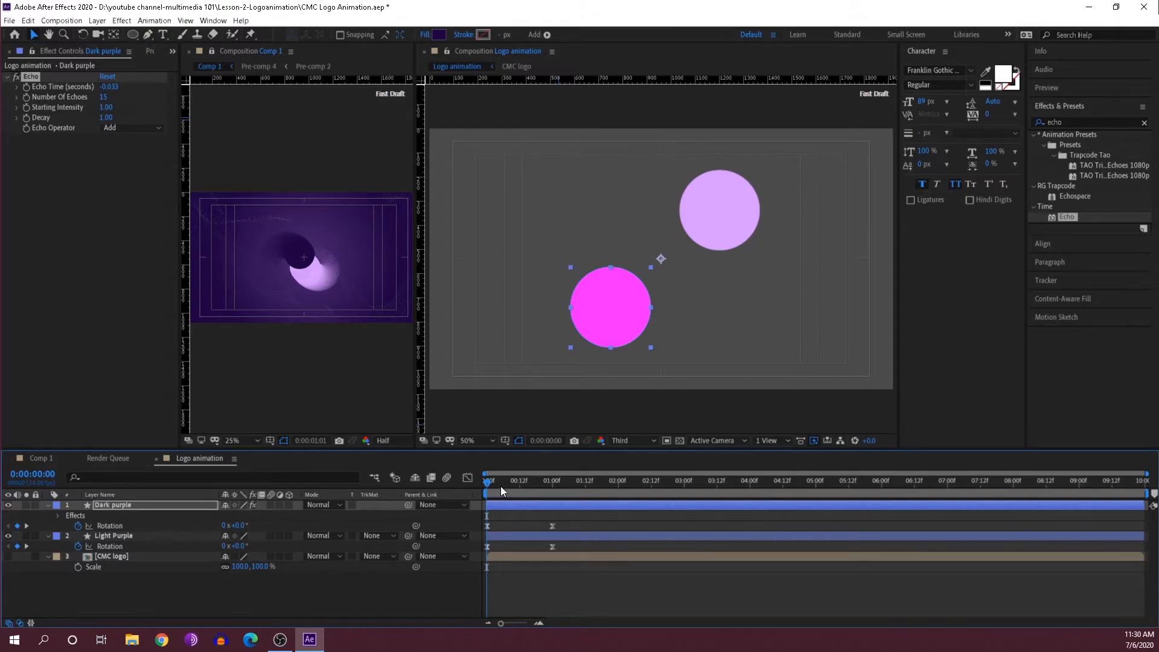
drag(490, 482, 517, 485)
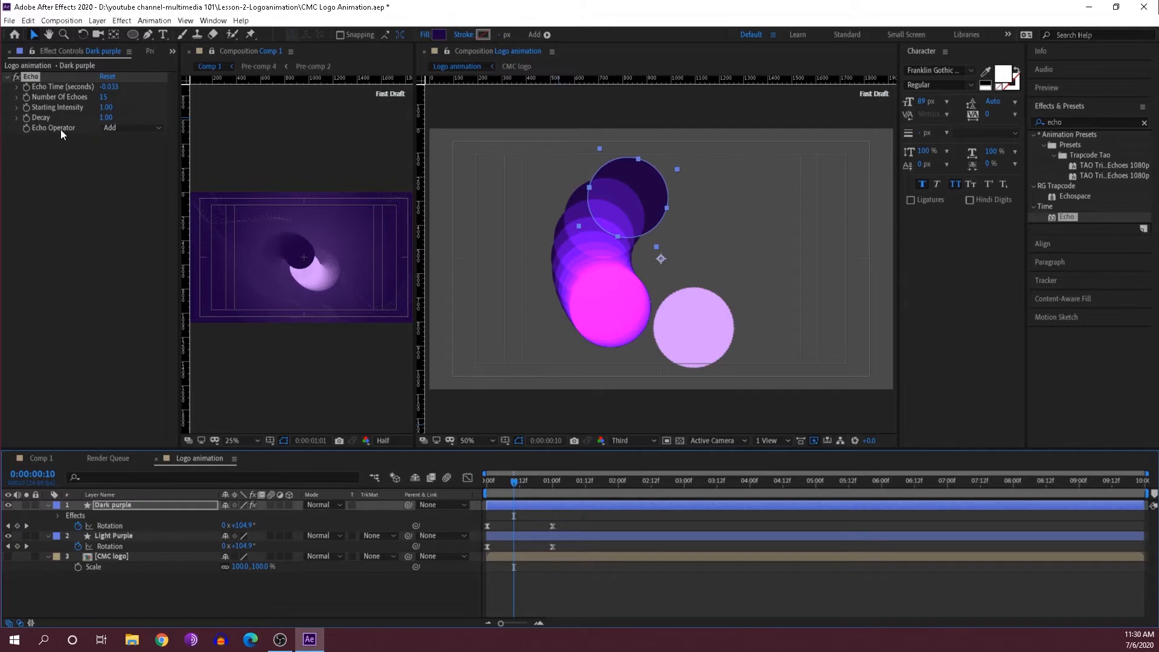
Step: Set the Dark purple layer's Echo Operator to Maximum and lower its Decay to 0.62
click(134, 130)
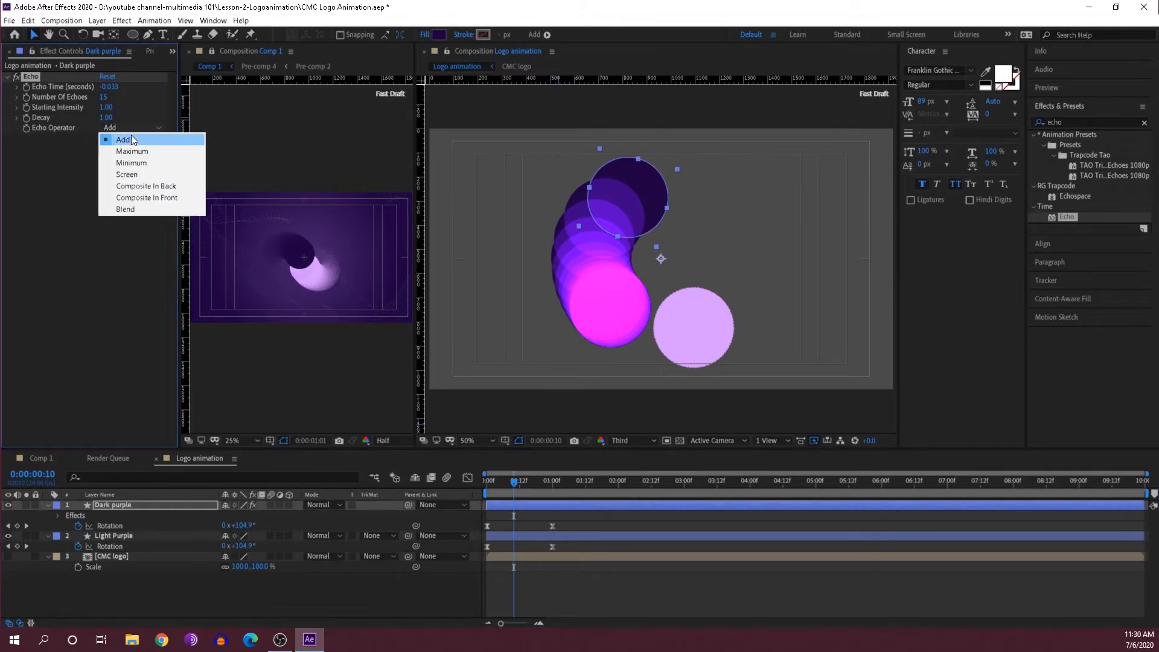
click(170, 155)
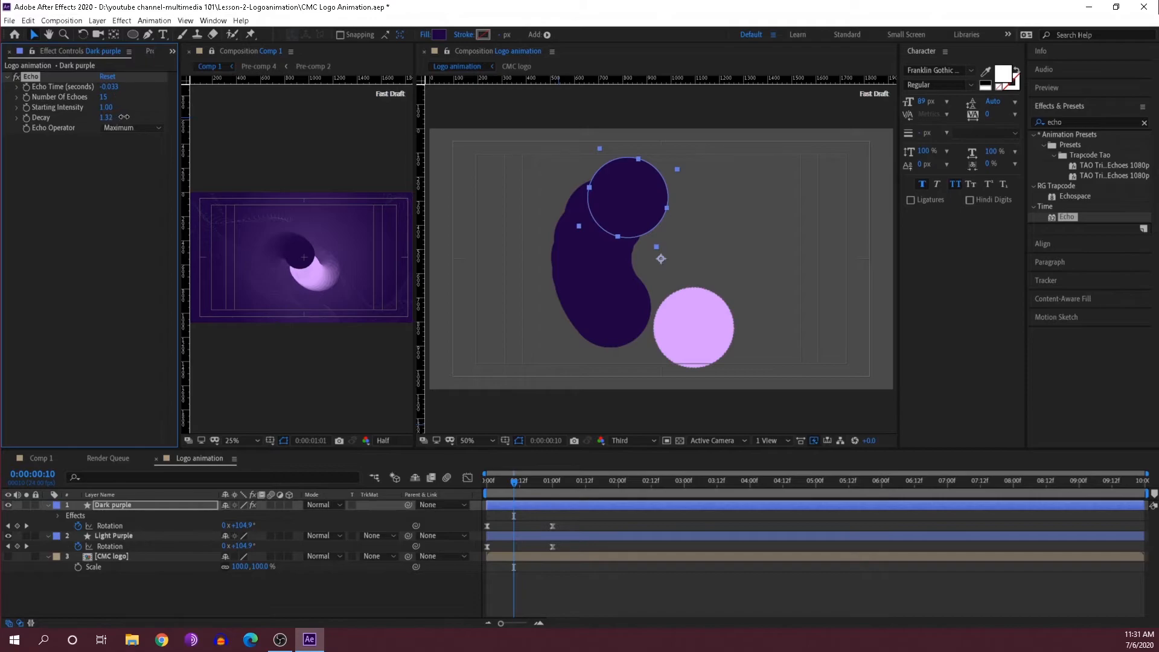
drag(112, 118, 90, 125)
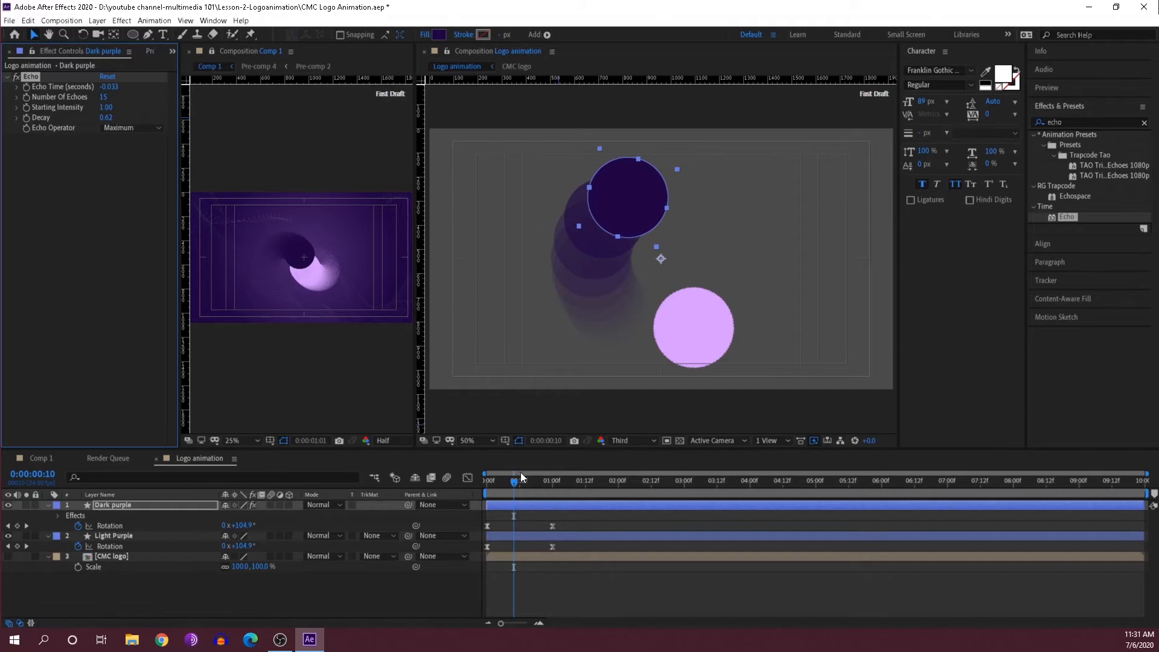
Step: Play back the dark circle's echo trail from the first frame and return to 0:00:00:00
drag(506, 479, 445, 484)
key(space)
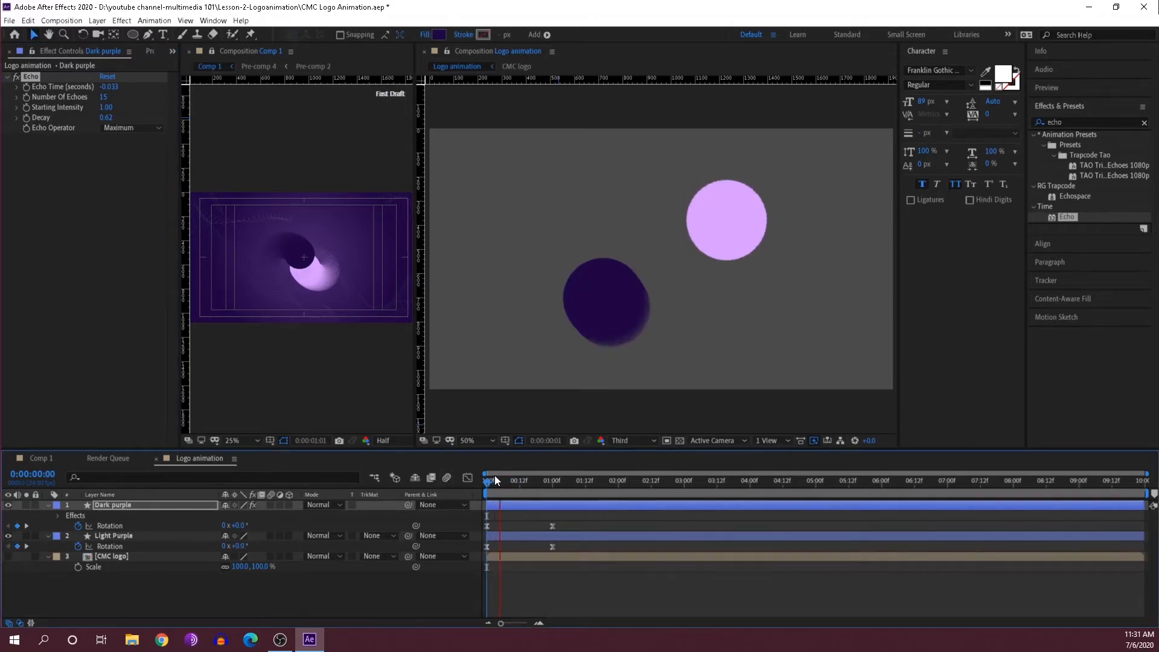
click(491, 483)
mouse_move(490, 484)
mouse_down()
mouse_move(559, 492)
mouse_move(505, 487)
mouse_move(494, 491)
mouse_move(517, 497)
mouse_move(476, 499)
mouse_up()
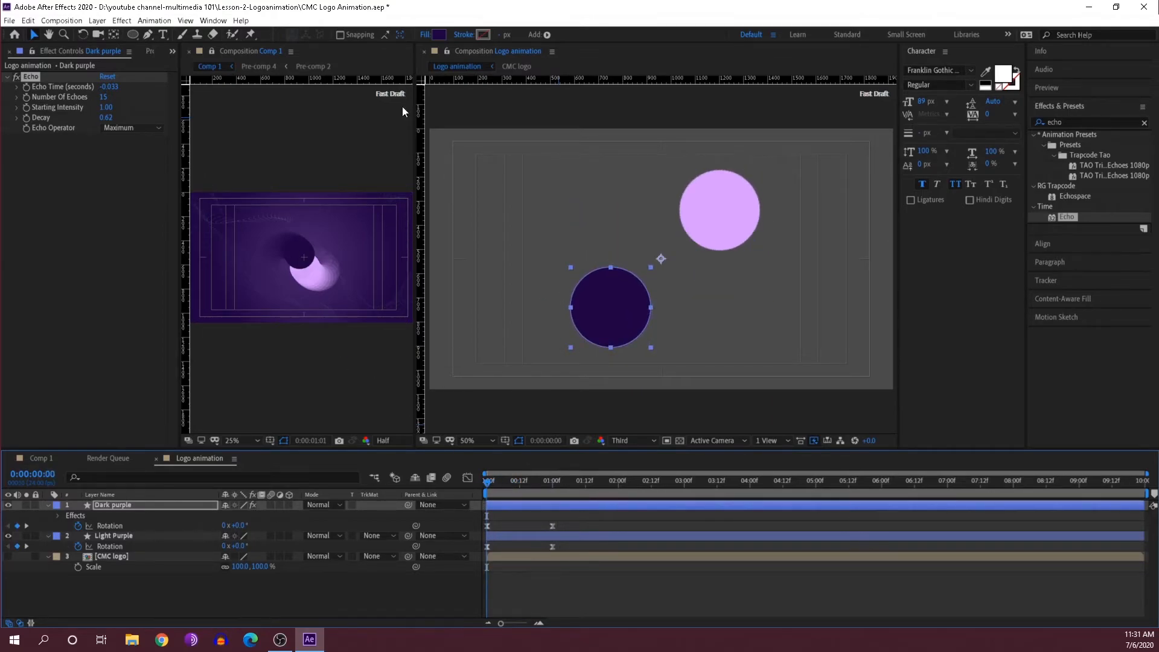
Step: Copy the Echo effect from the Dark purple layer to the Light Purple layer
click(292, 588)
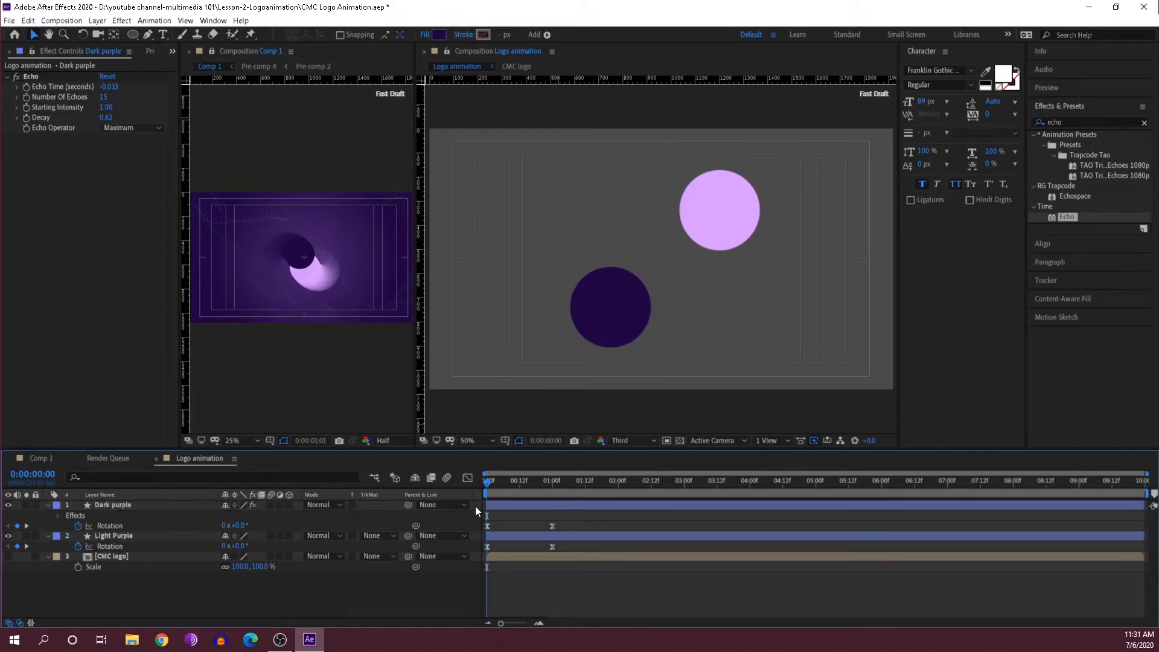
click(35, 76)
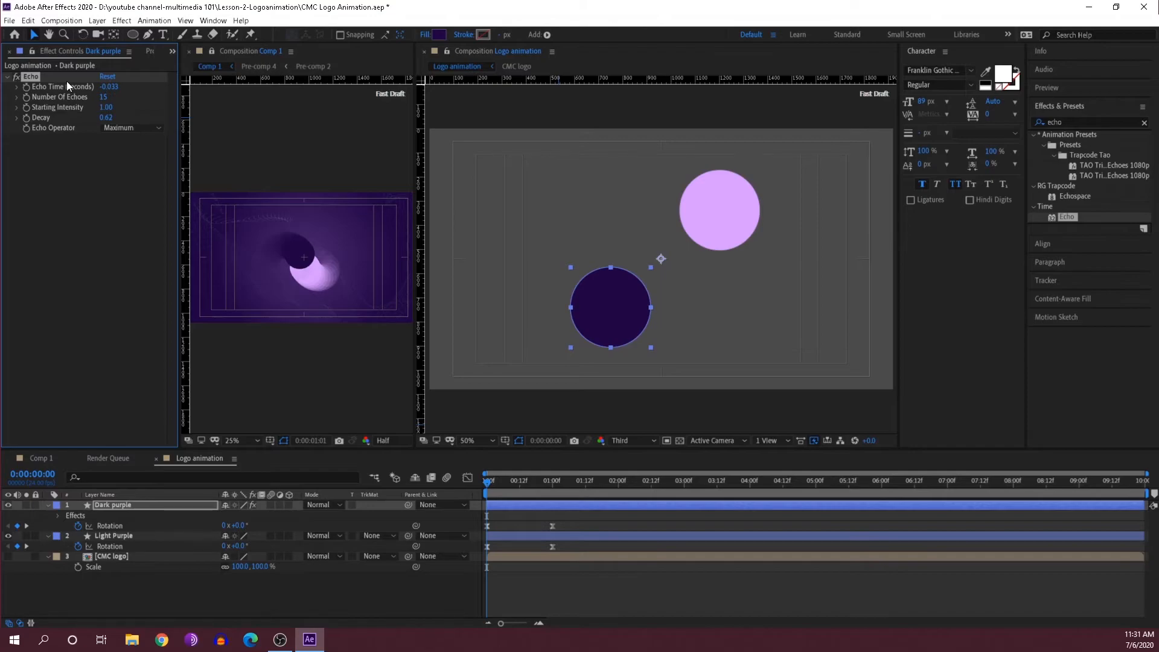
key(ctrl+c)
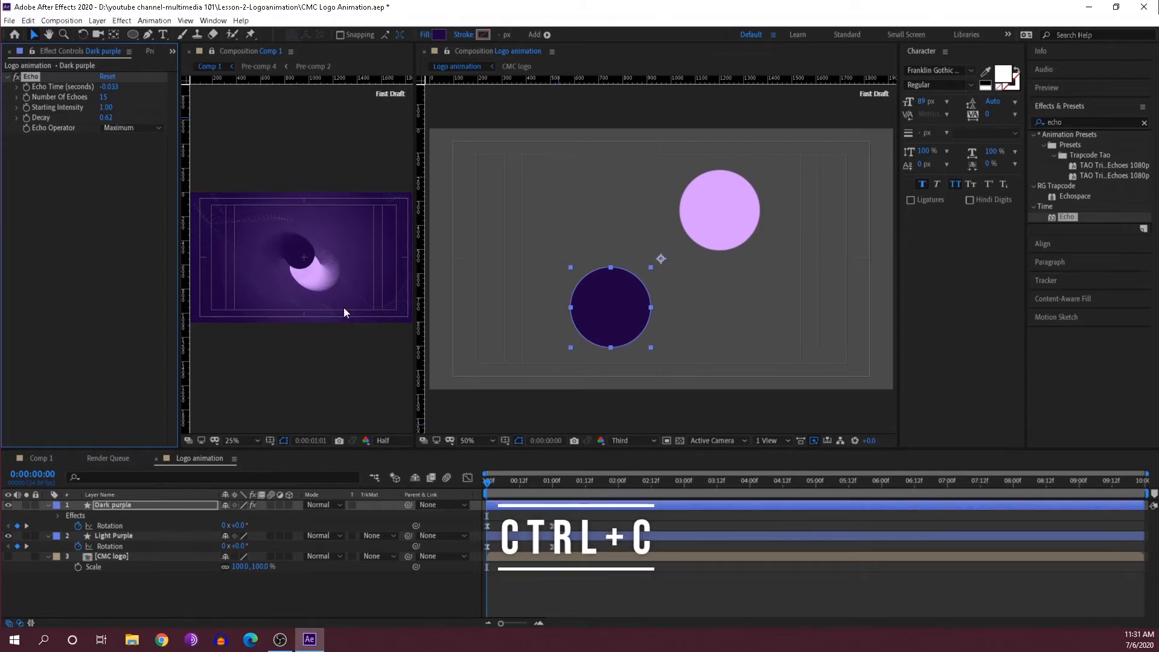
click(521, 534)
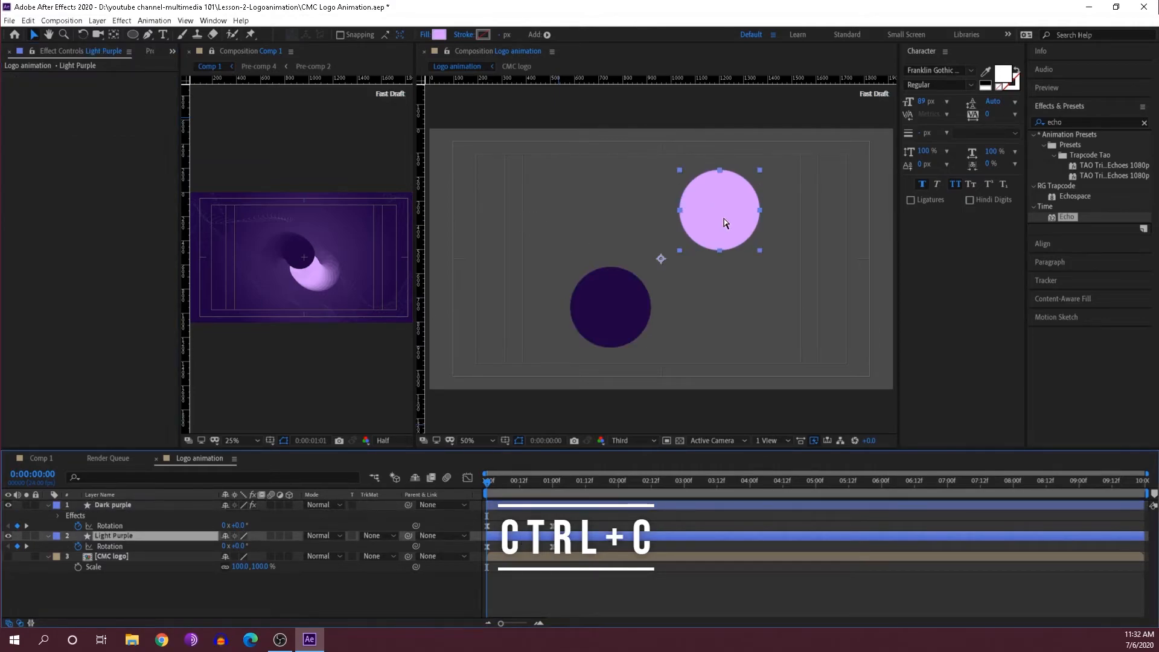
key(ctrl+v)
key(ctrl+v)
Step: Scrub and play back the echo trails of both spinning circles, returning to the first frame
drag(495, 481, 515, 484)
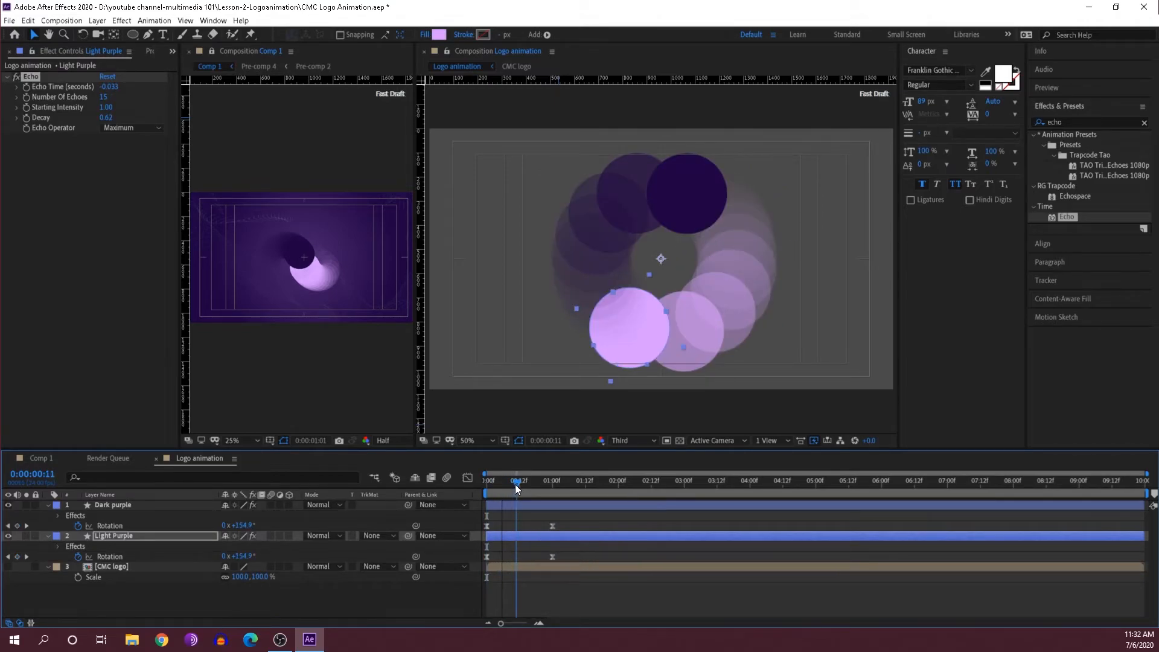
drag(516, 485, 461, 480)
key(space)
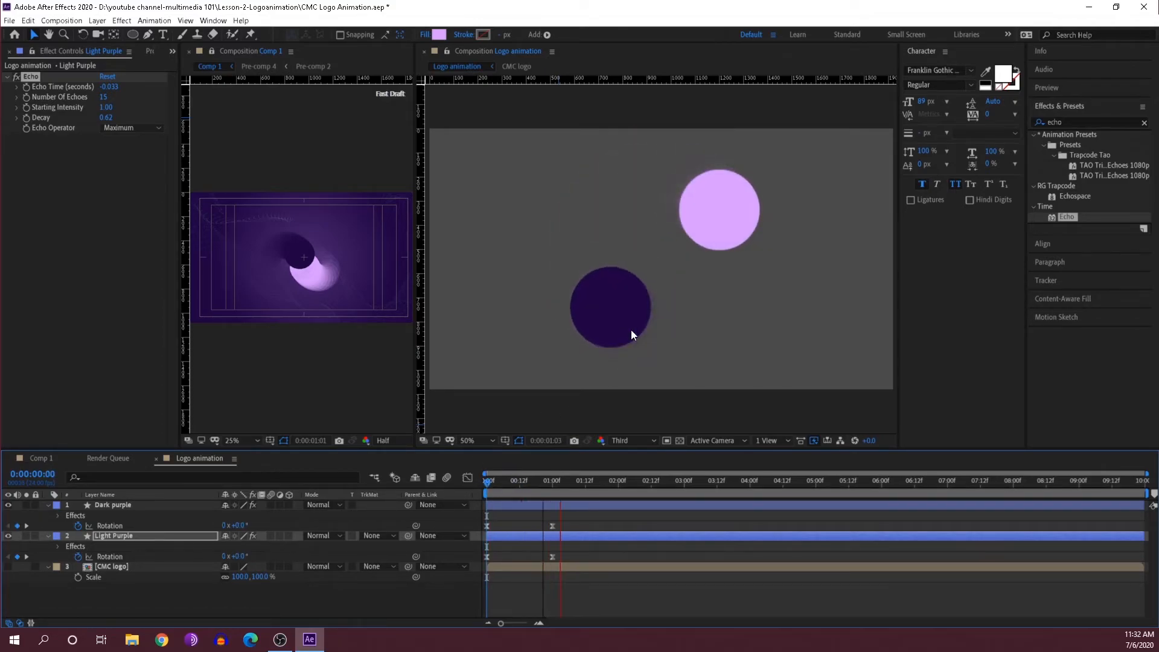
key(space)
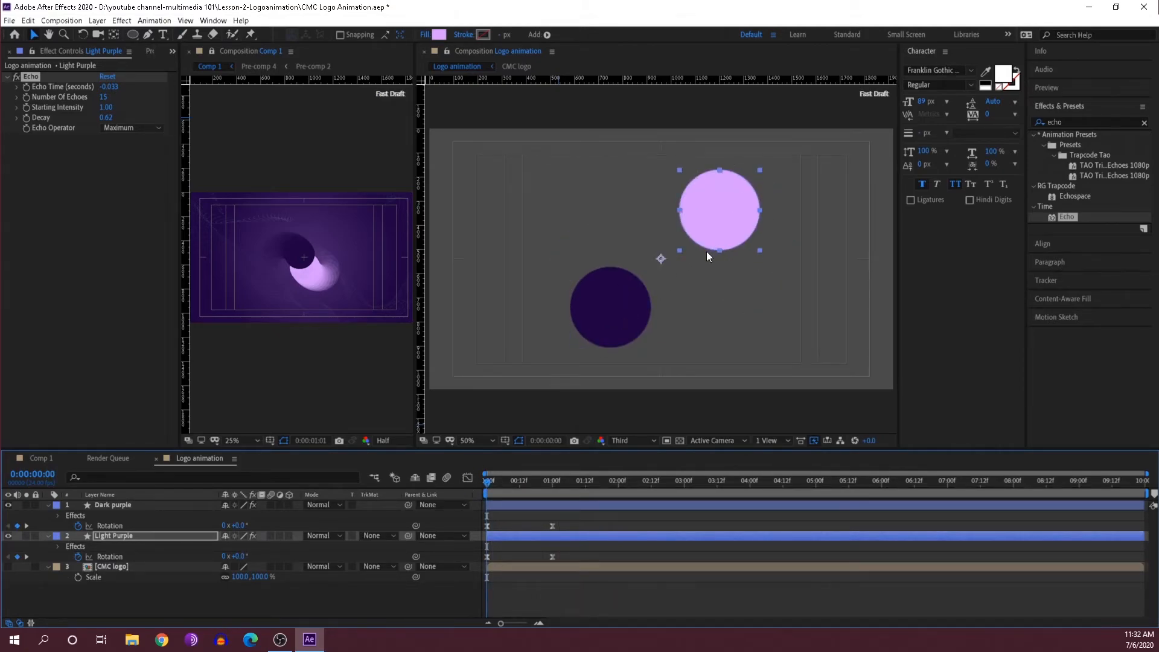
drag(505, 483, 523, 482)
key(space)
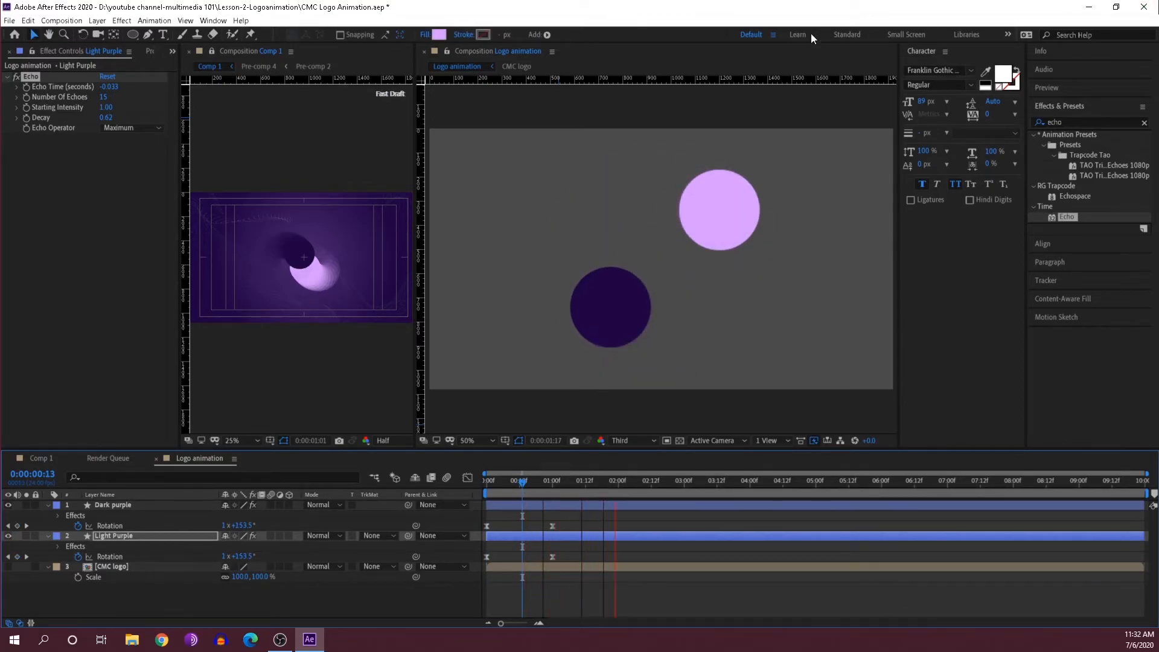
drag(526, 480, 463, 495)
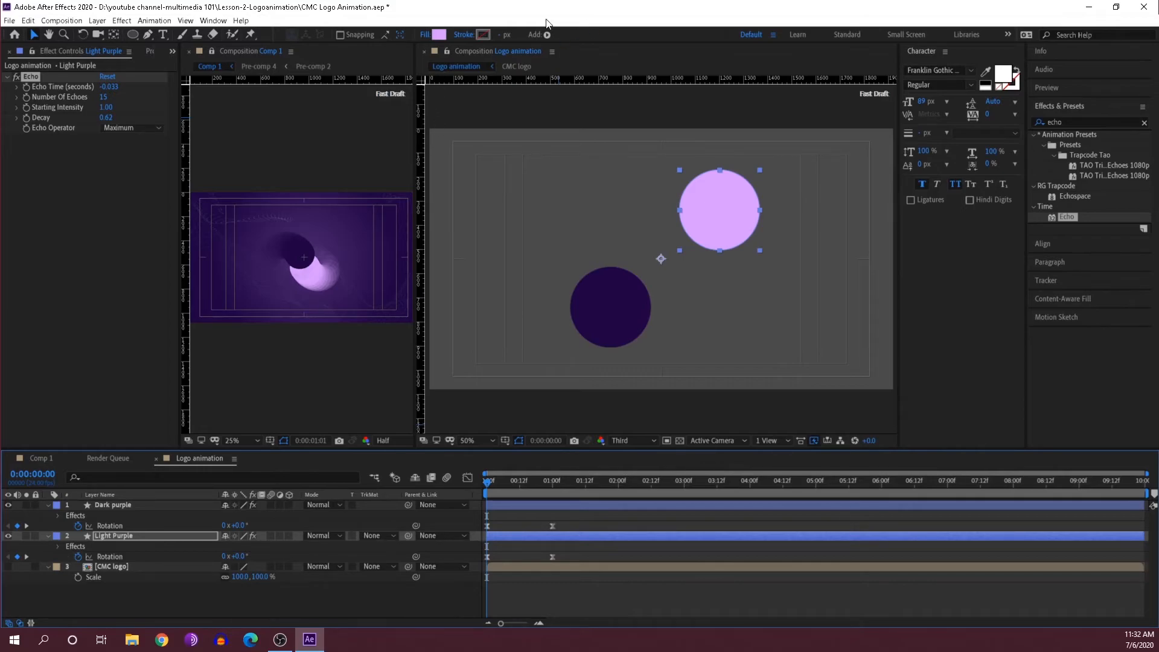
Step: Examine the circles' starting size at the first frame of Comp 1 and return to the Logo animation composition
click(42, 459)
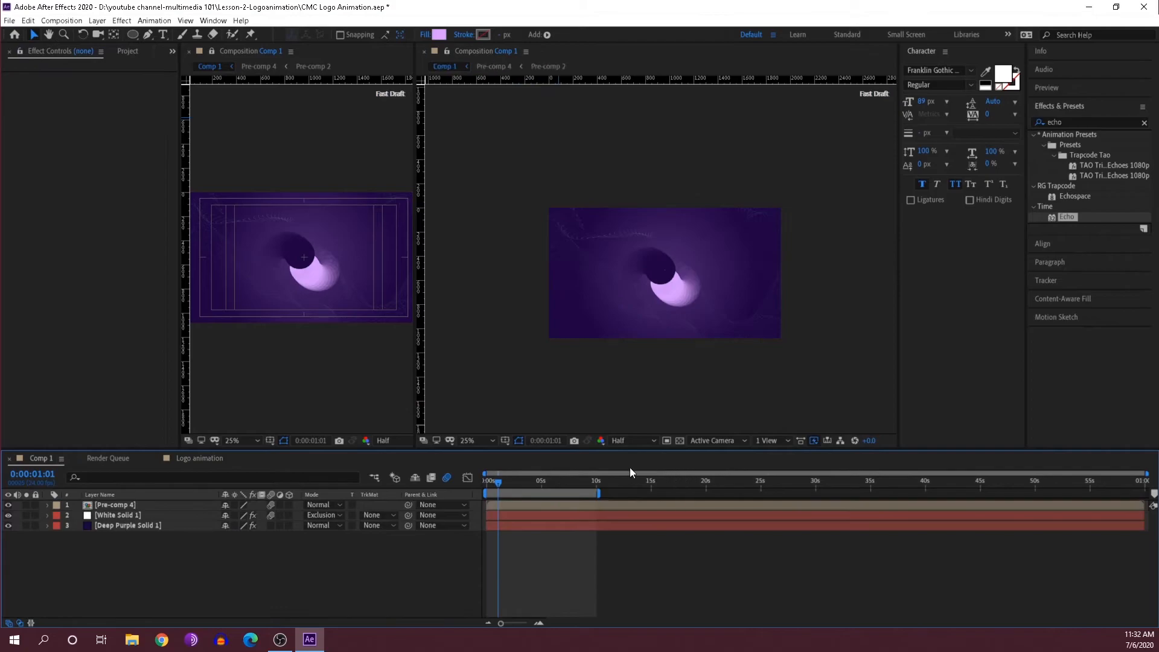
click(488, 484)
click(485, 484)
scroll(687, 299, up, 2)
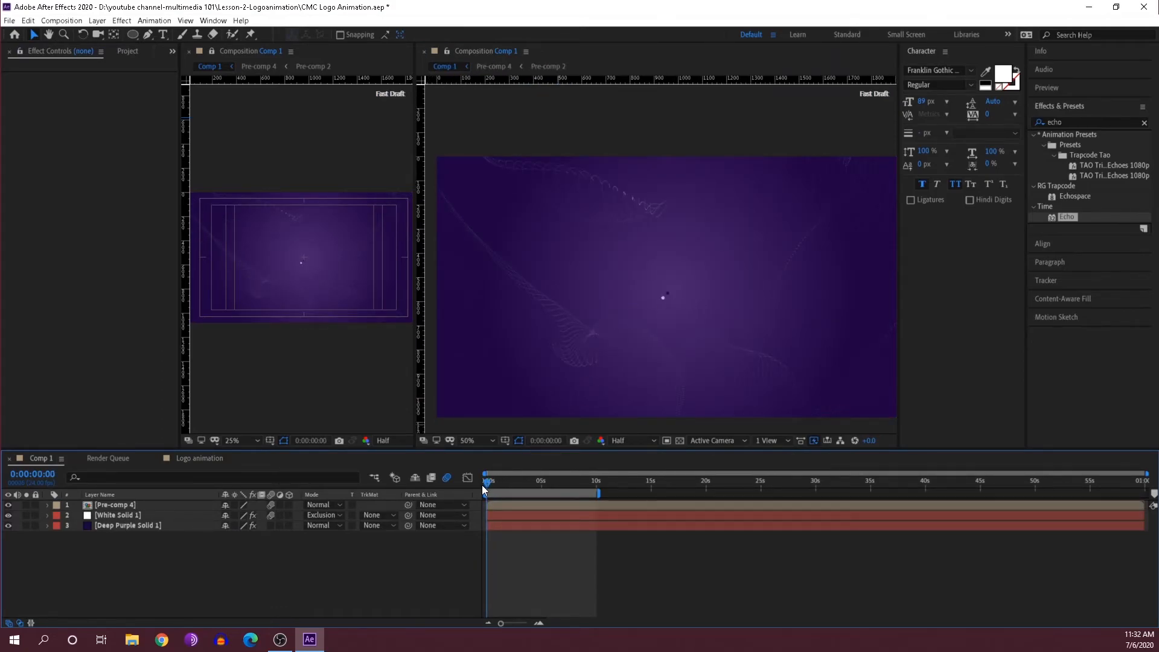
mouse_move(487, 484)
mouse_down()
mouse_move(500, 487)
mouse_move(478, 480)
mouse_up()
click(204, 459)
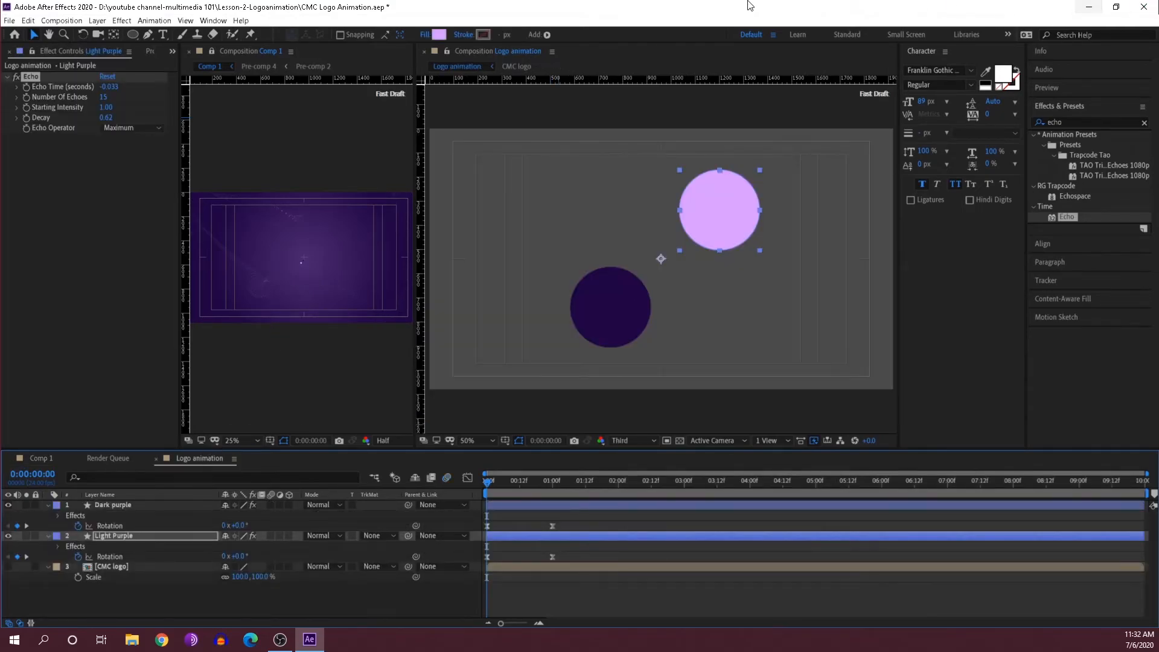
Step: Add 100% Scale keyframes to both the Dark purple and Light Purple layers at 0:00:00:16
shift+click(104, 502)
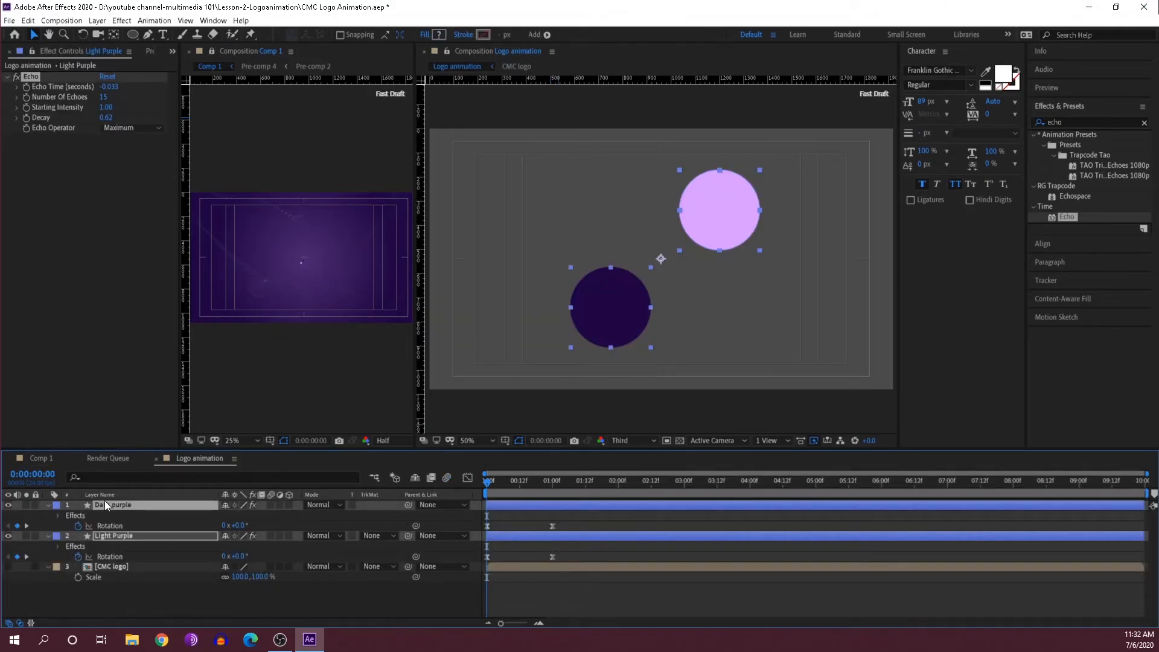
key(s)
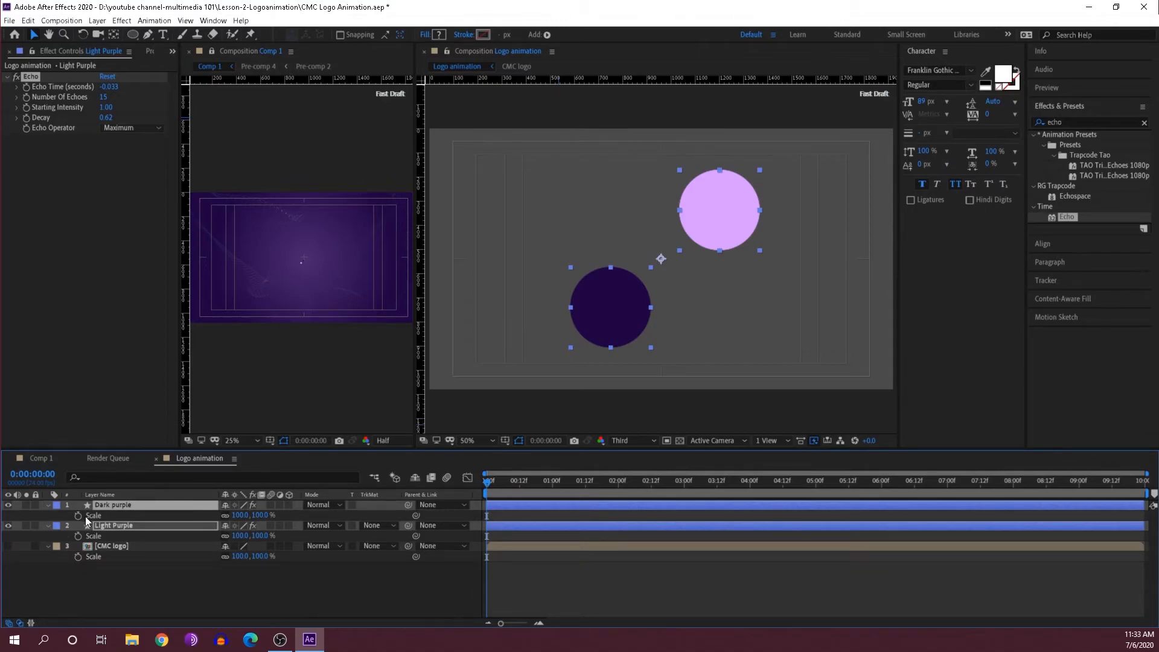
click(499, 483)
drag(502, 484, 531, 491)
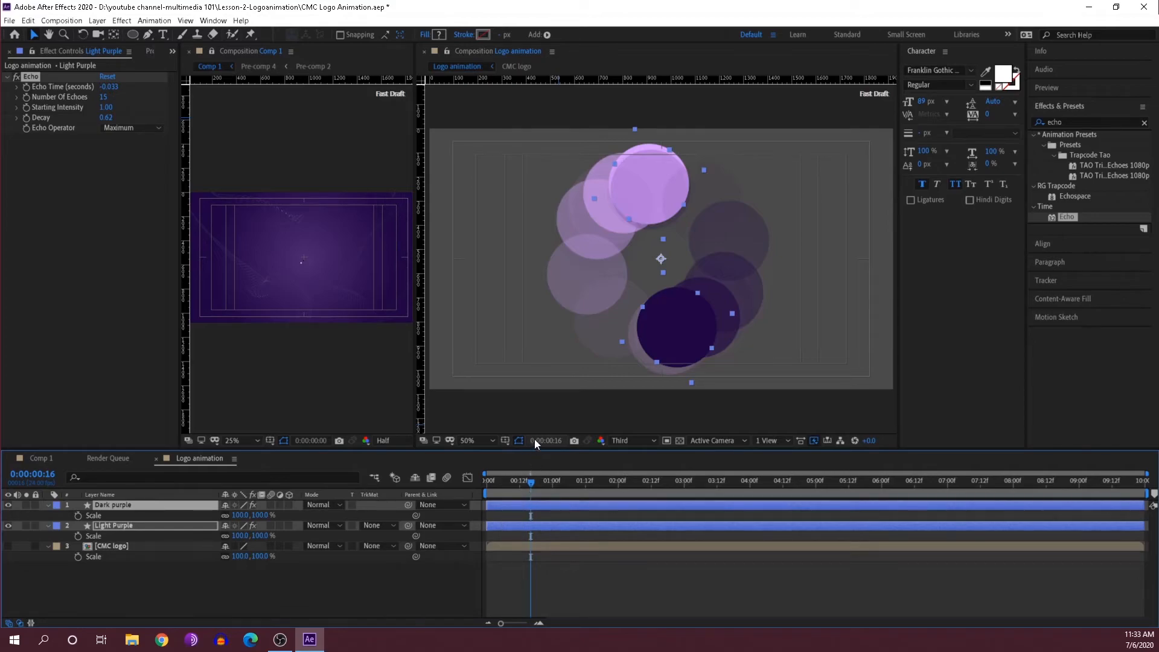
click(77, 516)
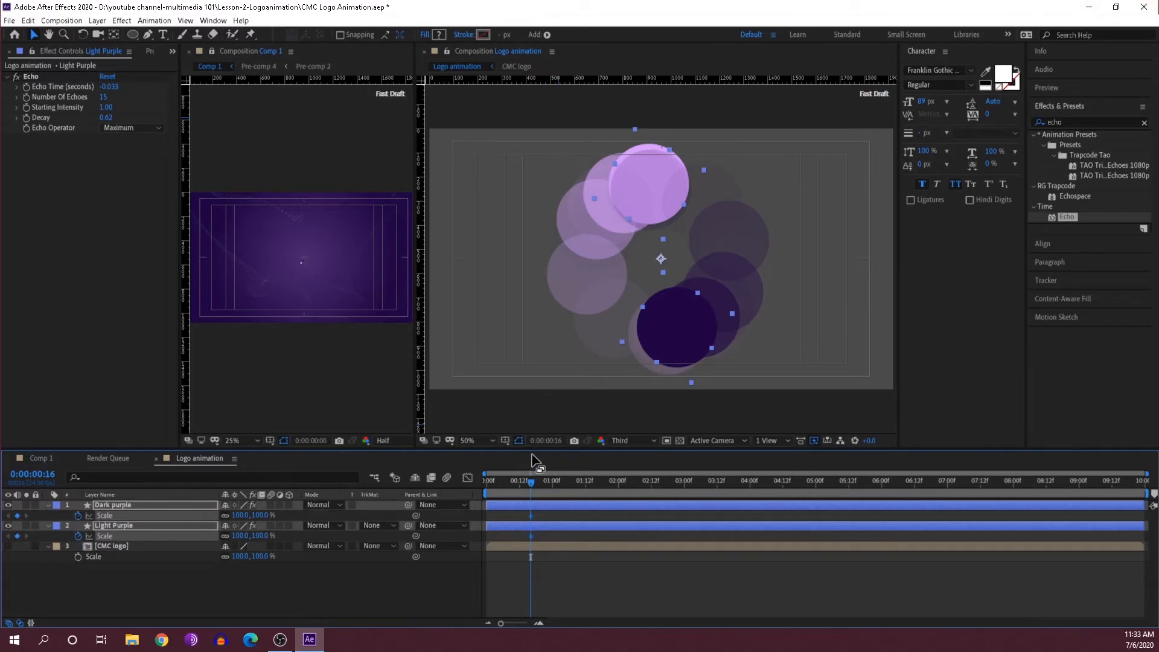
Step: Set the Scale of both circle layers to 0% at 0:00:00:00
drag(527, 481, 474, 494)
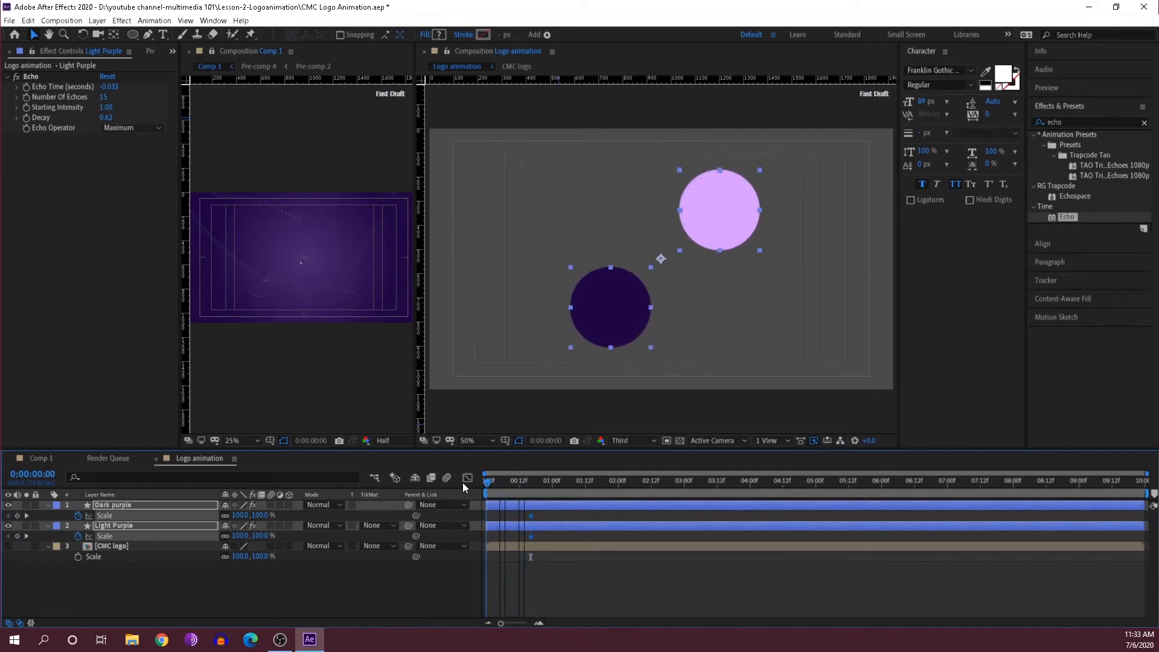
click(240, 515)
text(0)
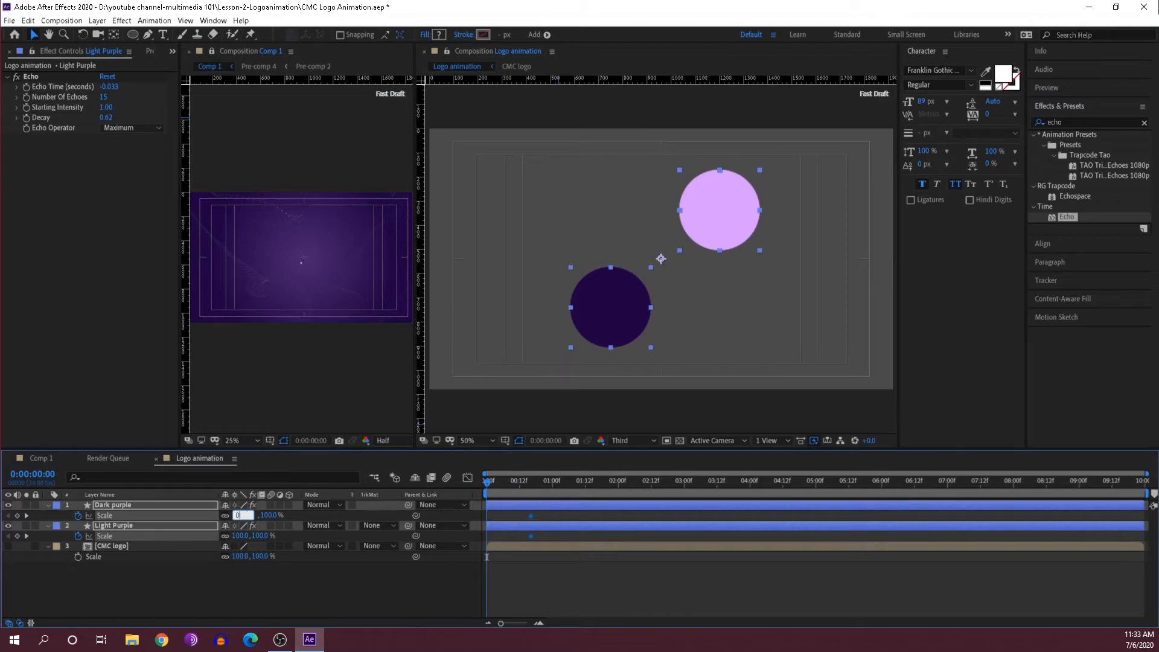
key(Return)
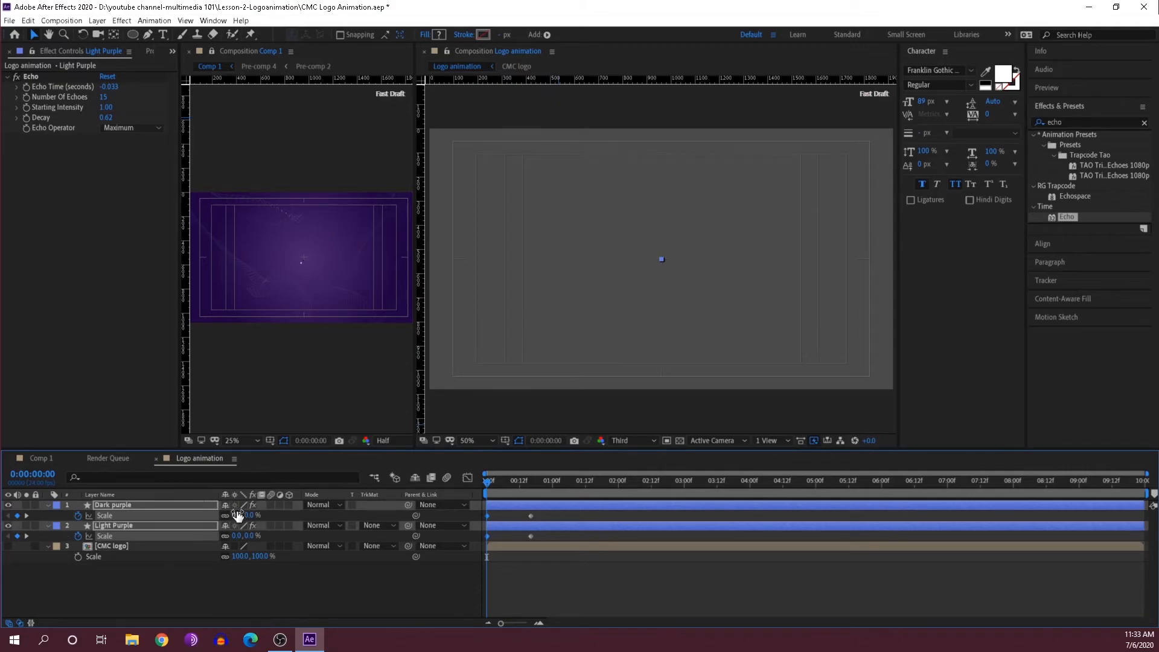
Step: Ease the Scale keyframes of both circle layers and shape their speed curve into a sharp peak midway between the keyframes
key(space)
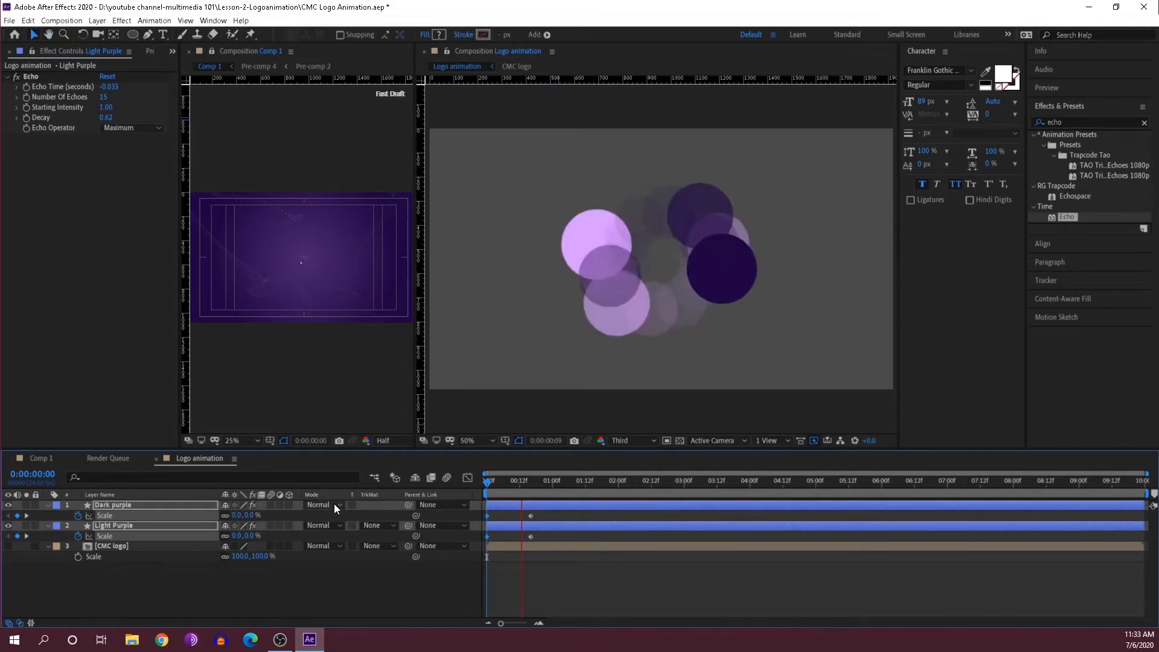
key(space)
drag(488, 477, 481, 535)
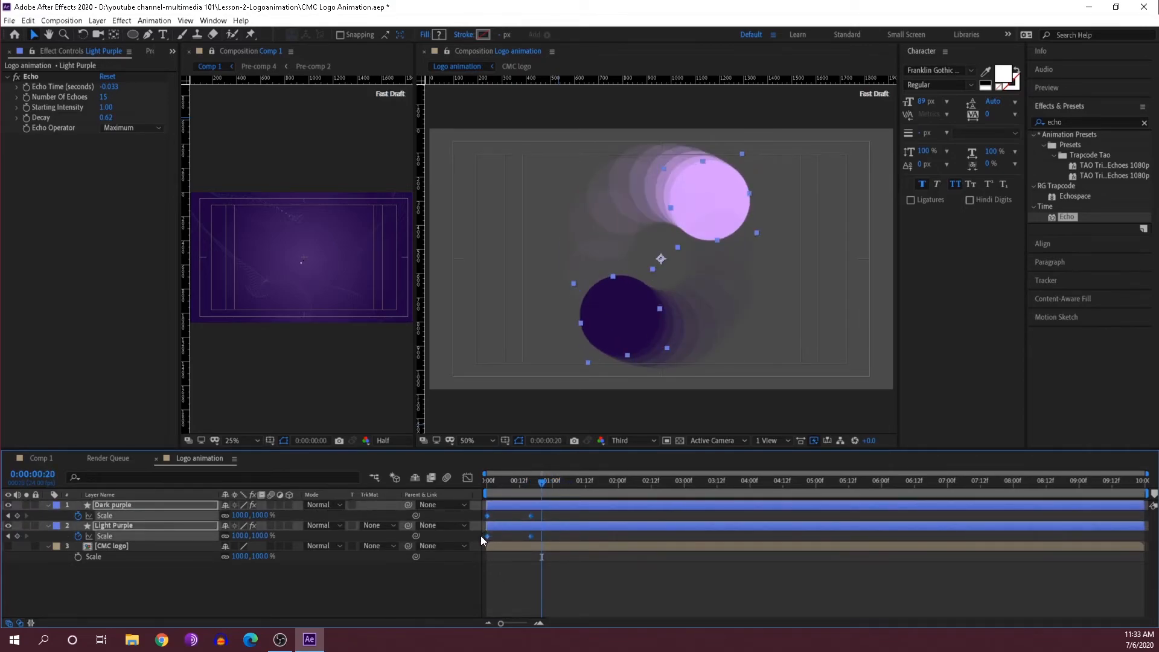
click(467, 478)
drag(484, 613, 517, 589)
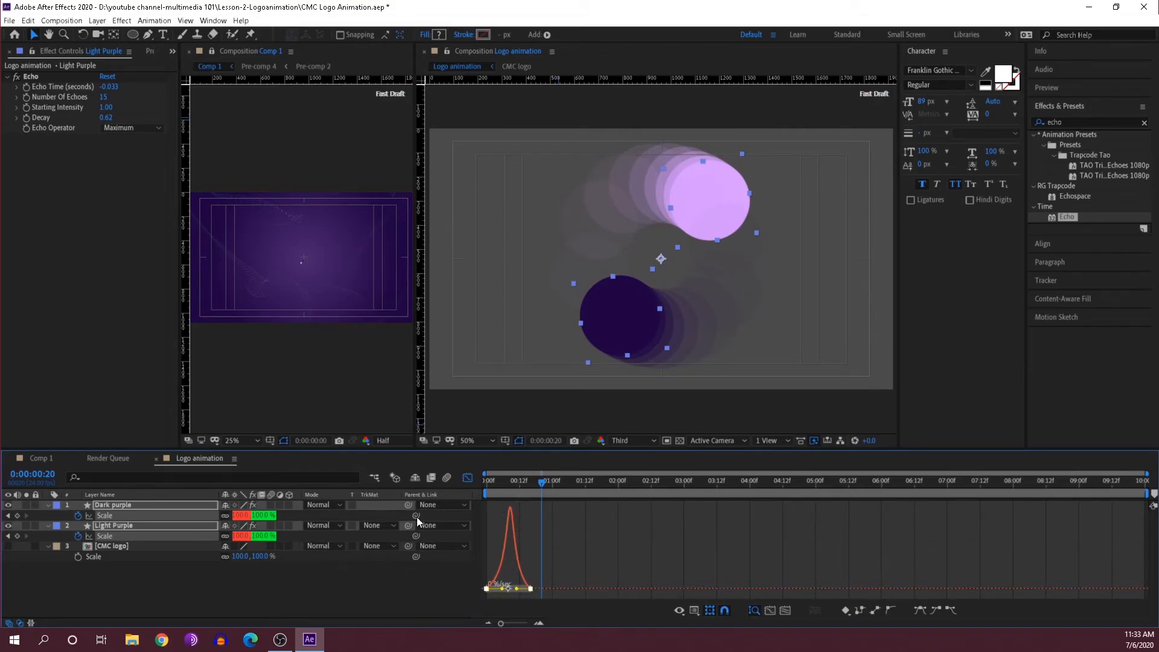
click(468, 477)
Step: Play back the eased scale-up and examine the Scale speed graph of both circle layers
drag(505, 484, 487, 483)
key(space)
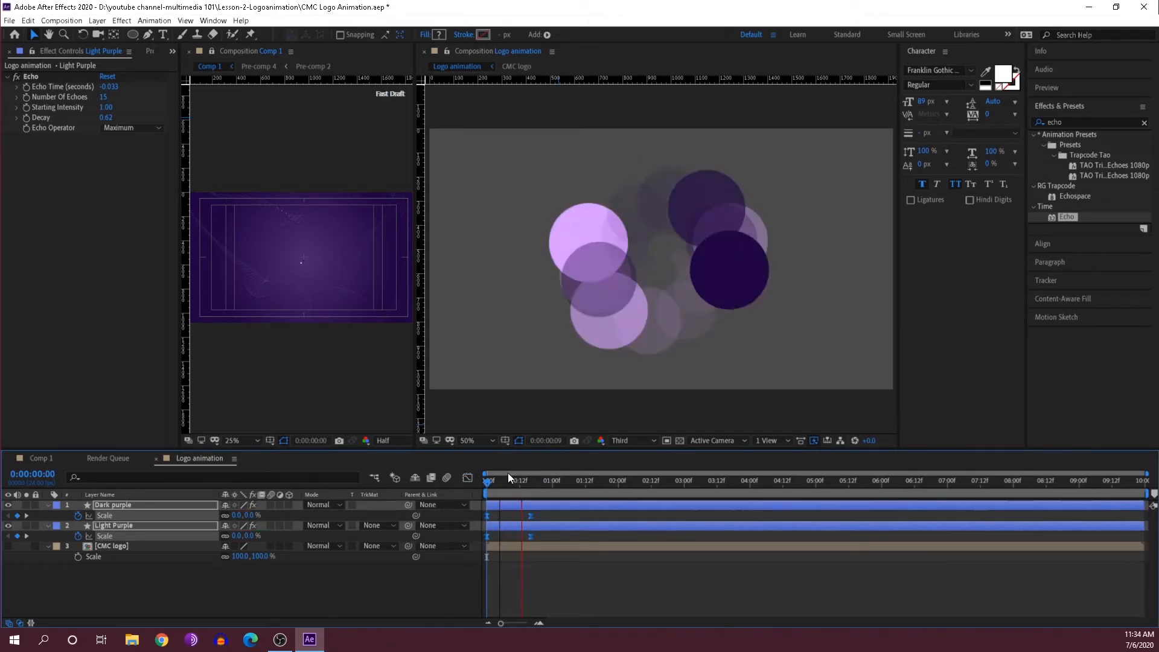
key(space)
drag(496, 484, 535, 497)
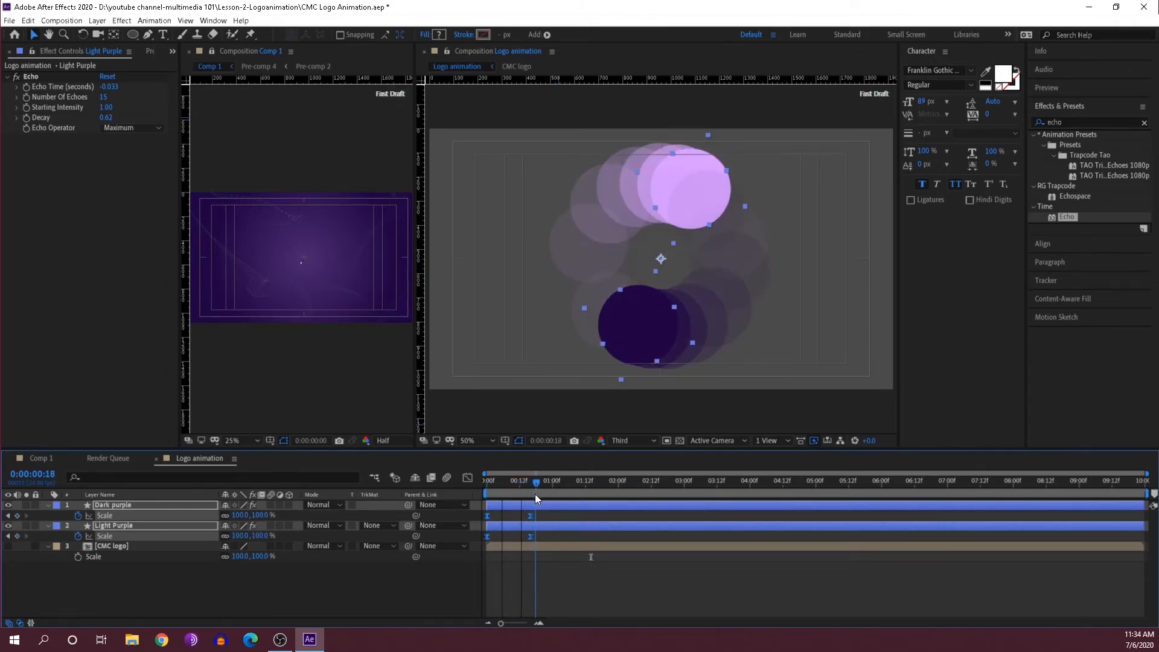
click(468, 478)
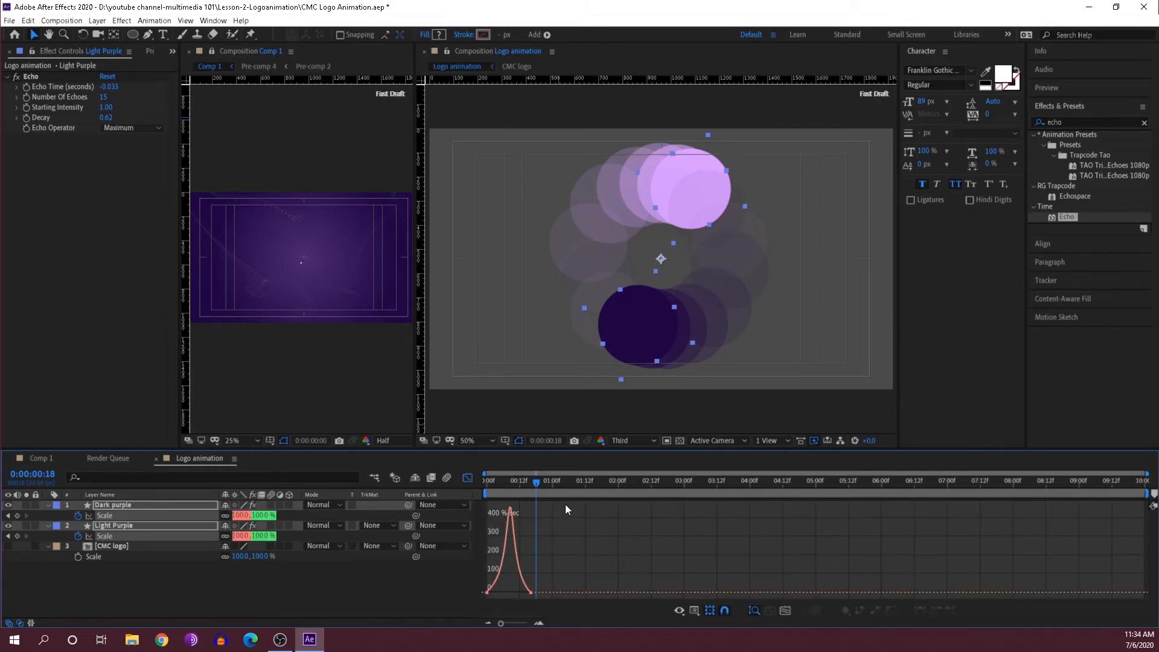
drag(564, 502, 501, 588)
mouse_move(513, 487)
mouse_down()
mouse_move(498, 480)
mouse_move(524, 484)
mouse_up()
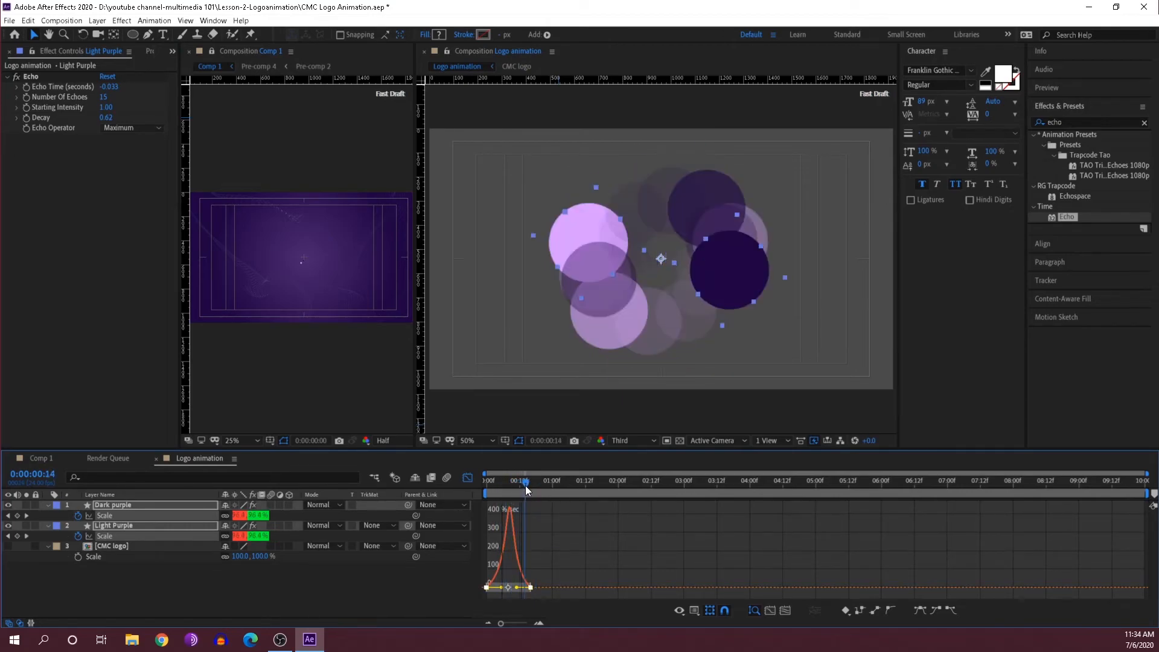
click(467, 478)
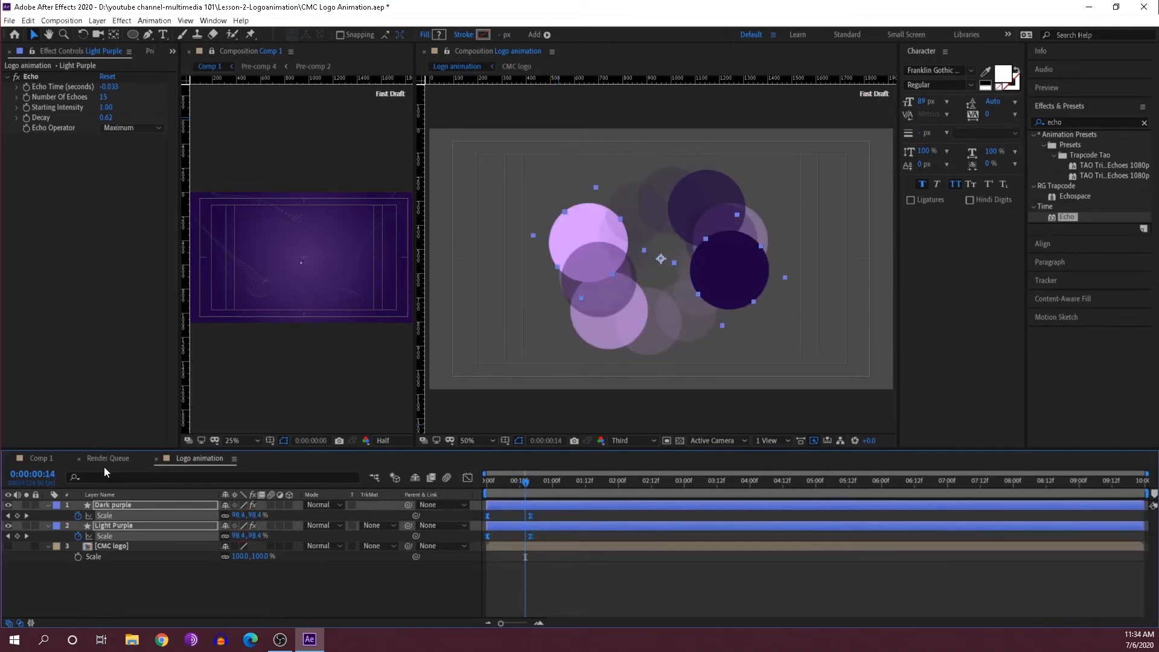
Step: Examine how the circles merge at the centre around 0:00:01:05 in Comp 1 and return to the Logo animation composition
click(41, 458)
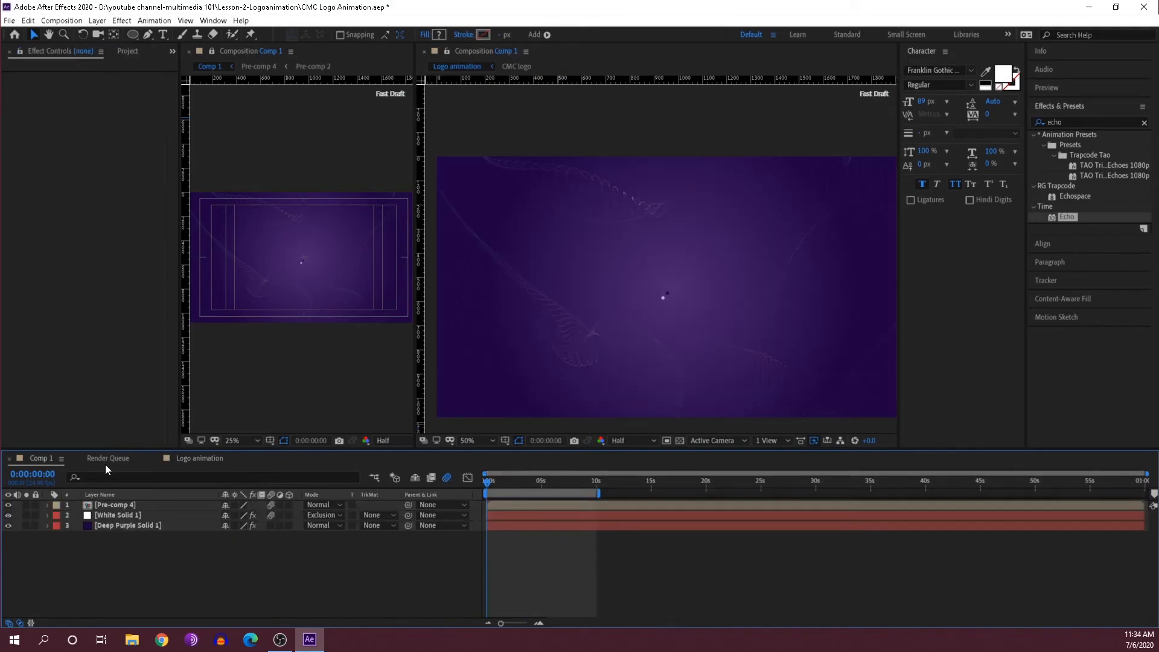
click(504, 484)
drag(504, 483, 501, 484)
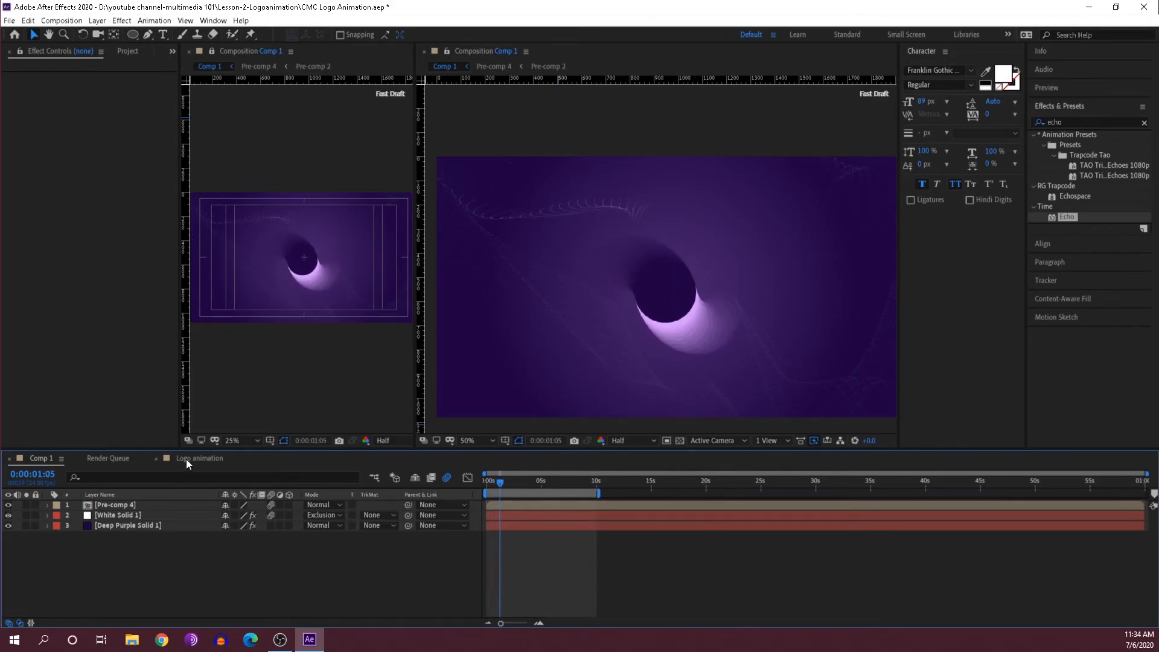
click(191, 458)
click(533, 564)
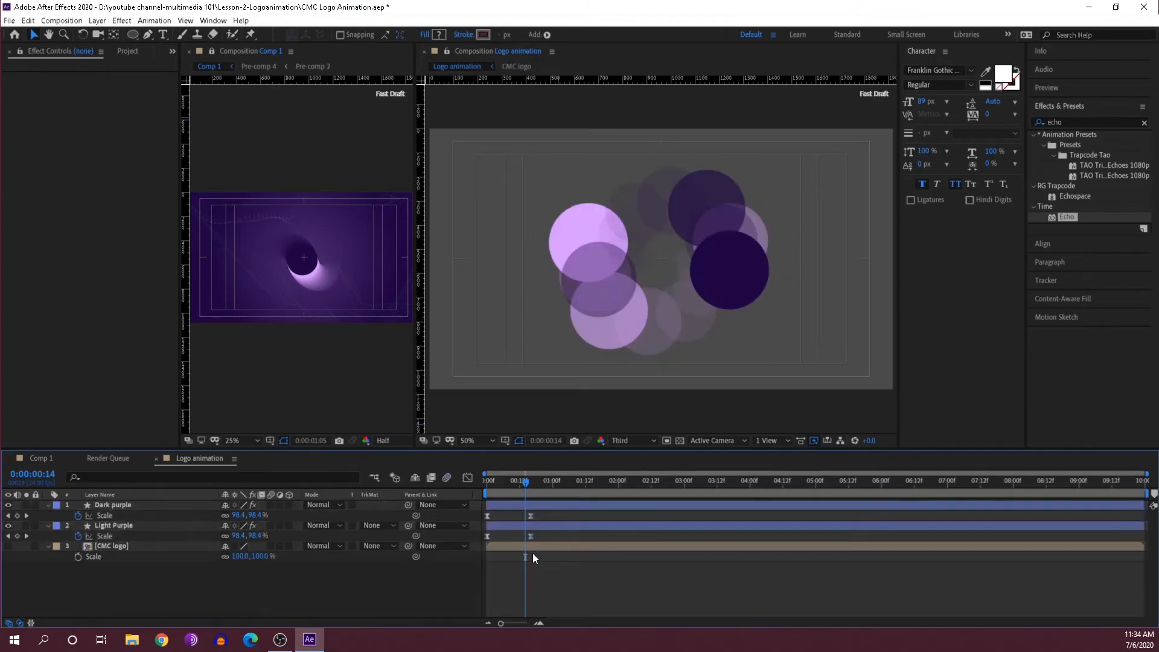
Step: Add Position keyframes to both the Dark purple and Light Purple layers at 0:00:00:12
drag(528, 483, 531, 484)
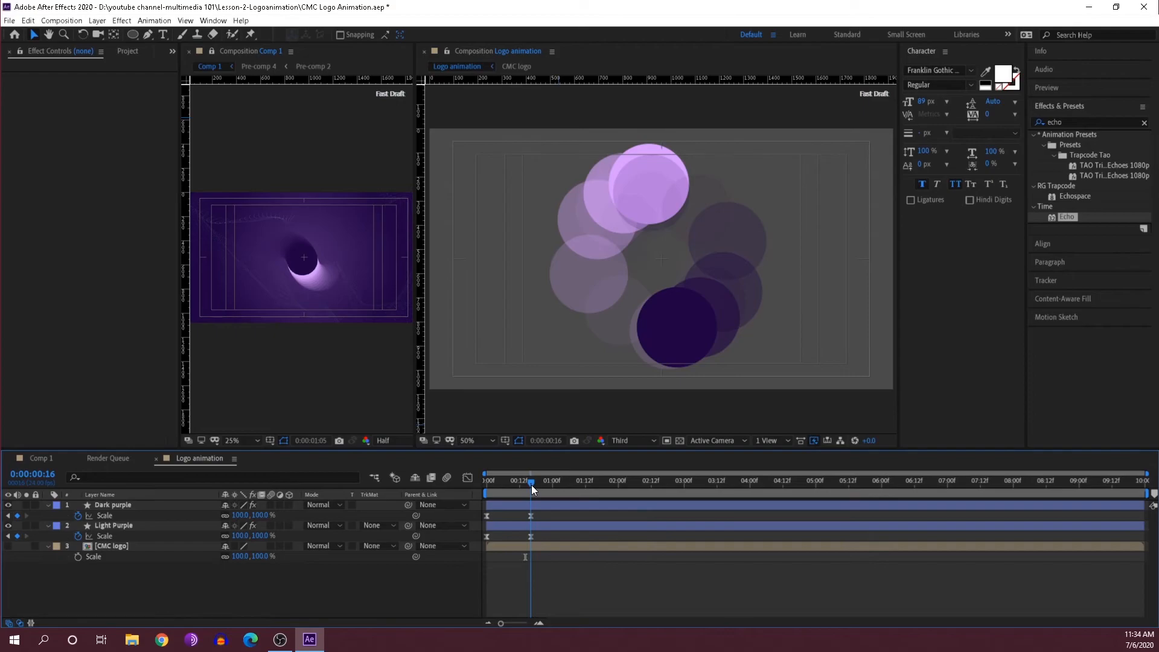
mouse_move(531, 484)
mouse_down()
mouse_move(512, 487)
mouse_move(521, 497)
mouse_up()
click(503, 505)
shift+click(512, 525)
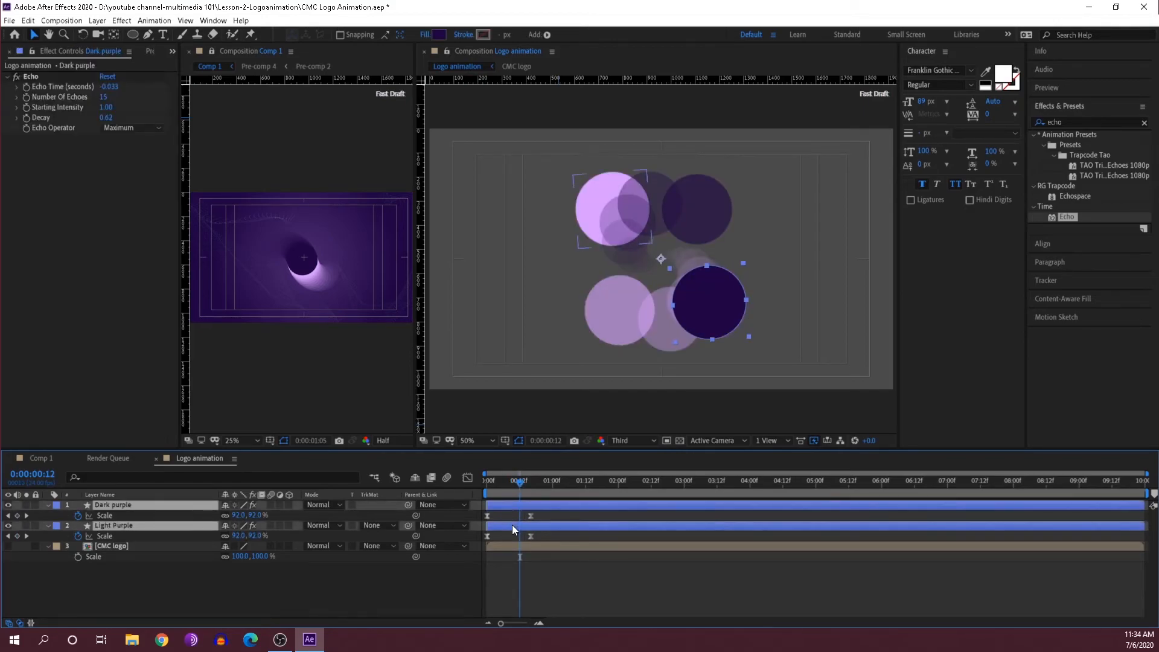
key(p)
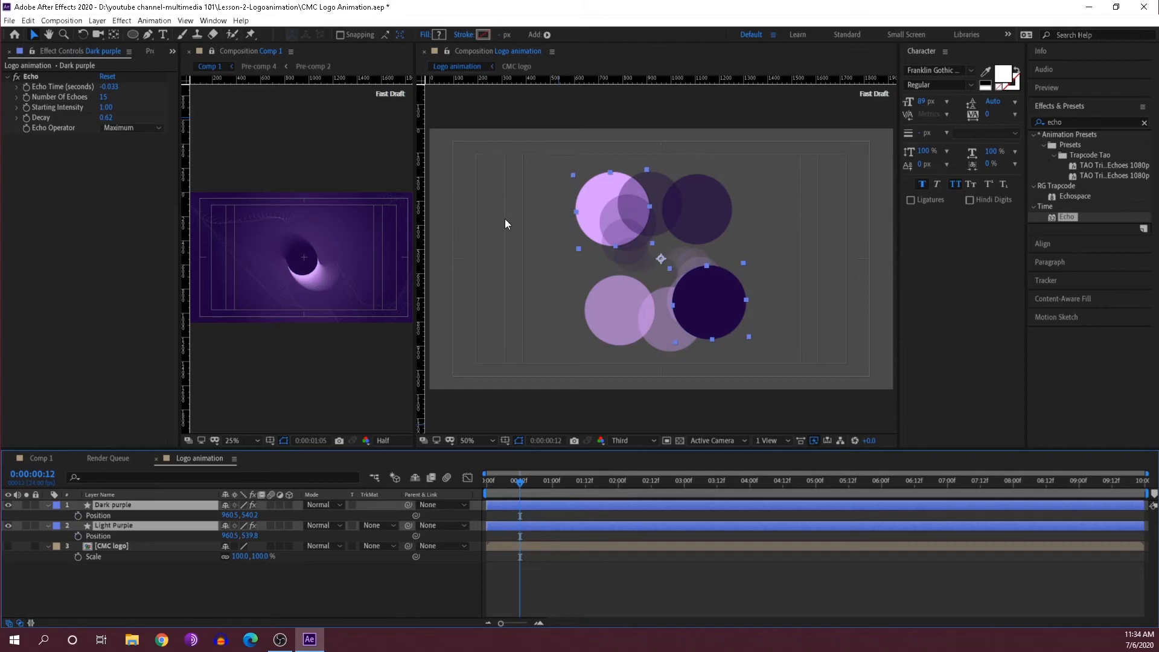
click(78, 515)
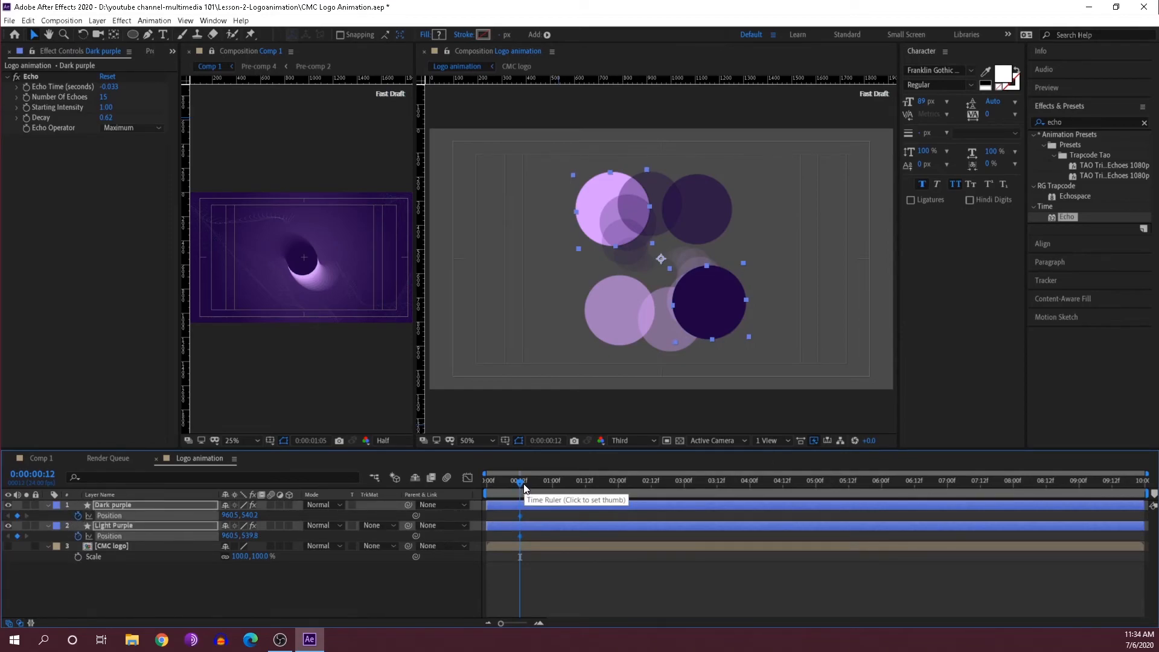
Step: Move the Light Purple circle to the composition centre at 0:00:01:00, at Position about 720.5, 739.8
drag(524, 483, 548, 489)
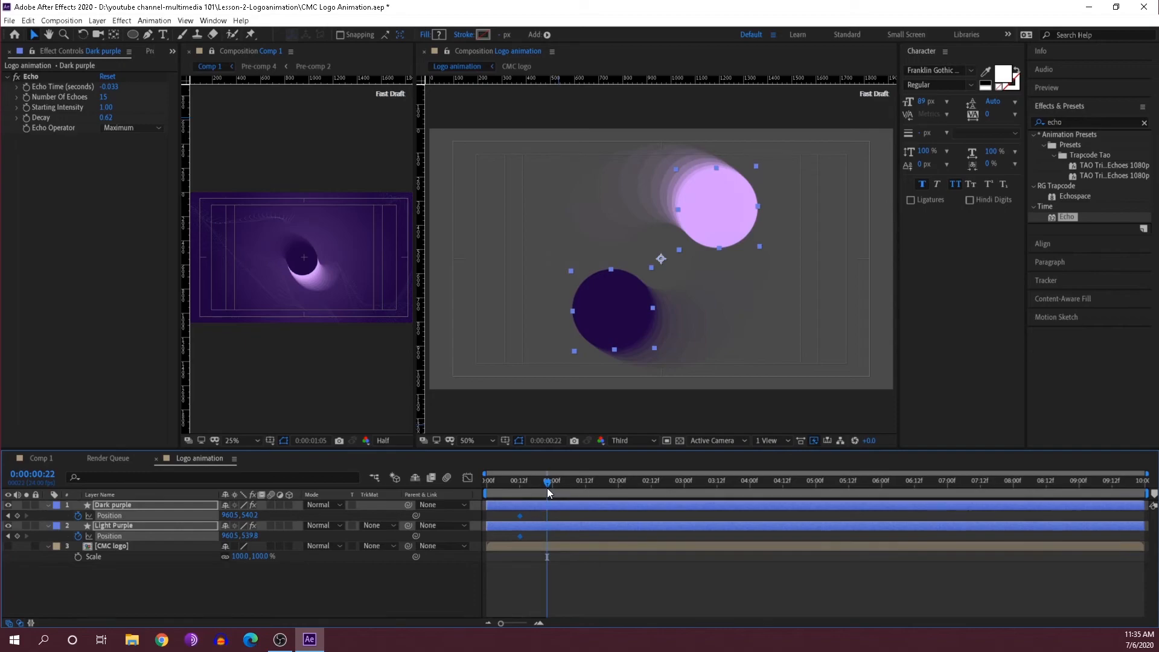
key(u)
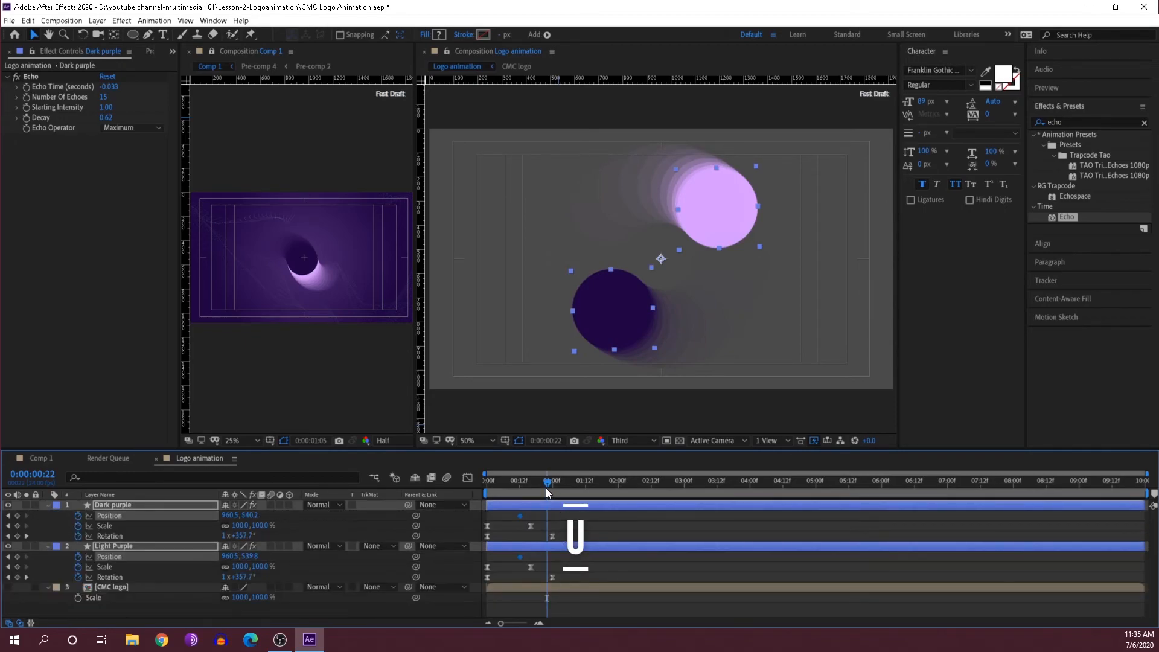
drag(544, 485, 552, 484)
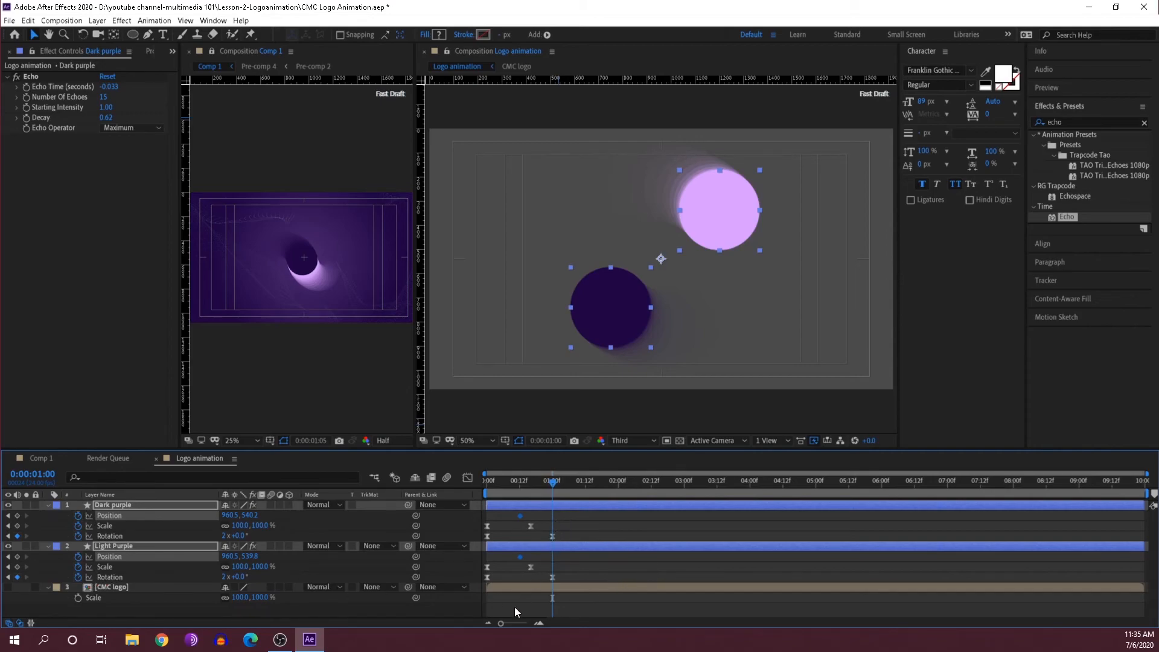
click(505, 624)
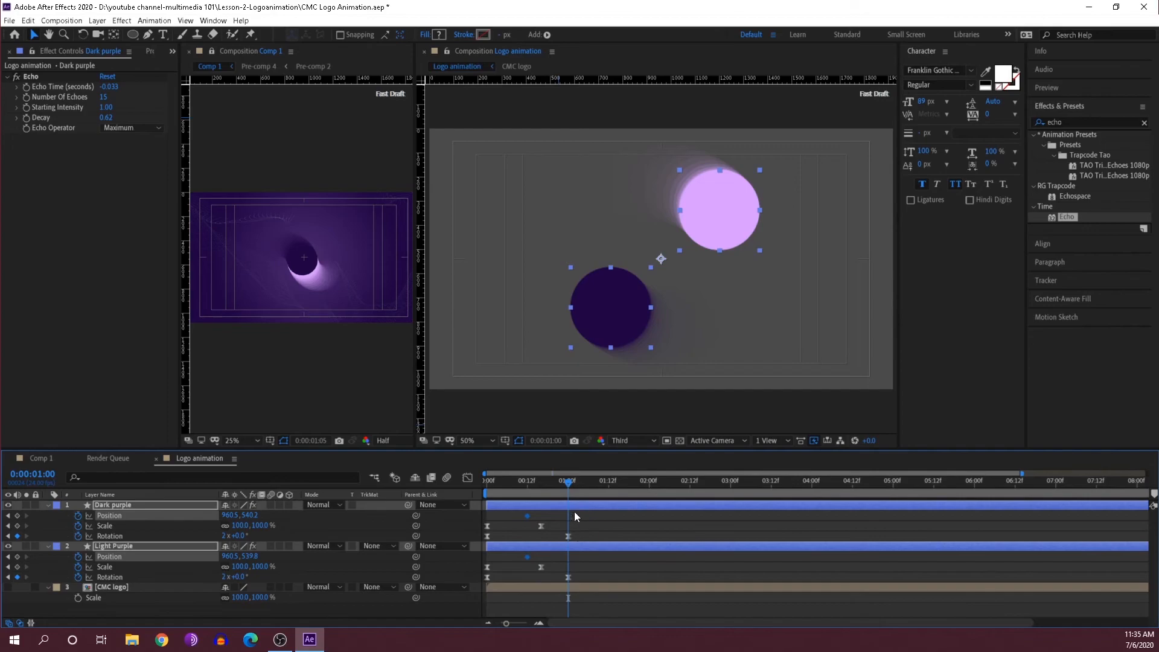
key(period)
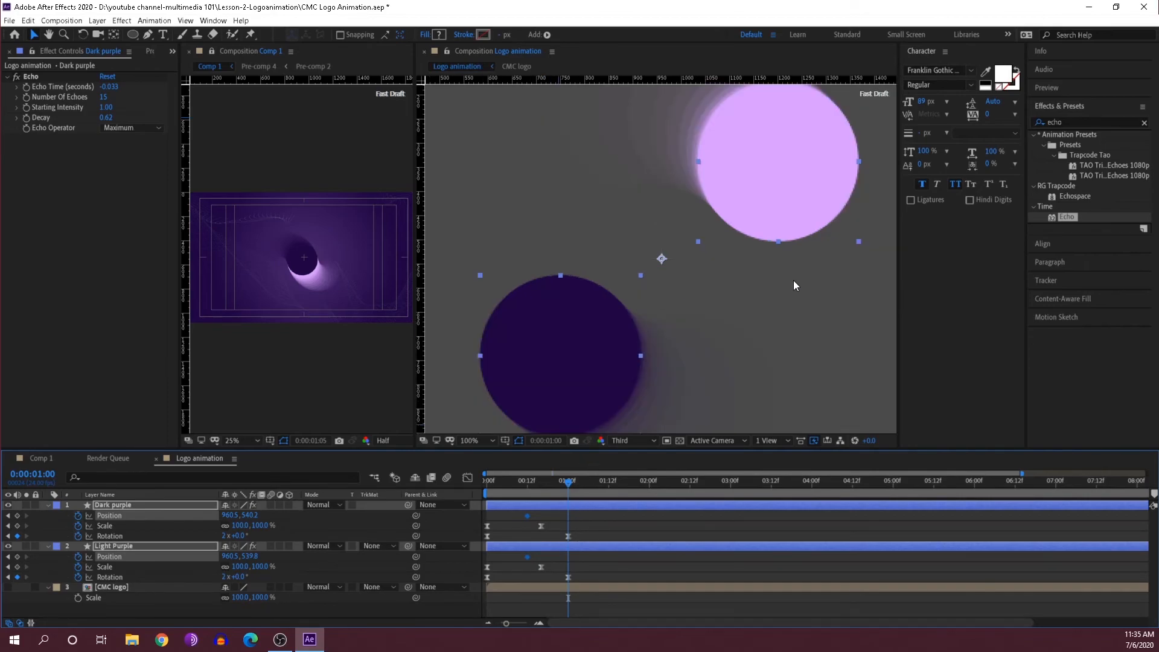
click(632, 526)
click(771, 191)
drag(795, 177, 680, 269)
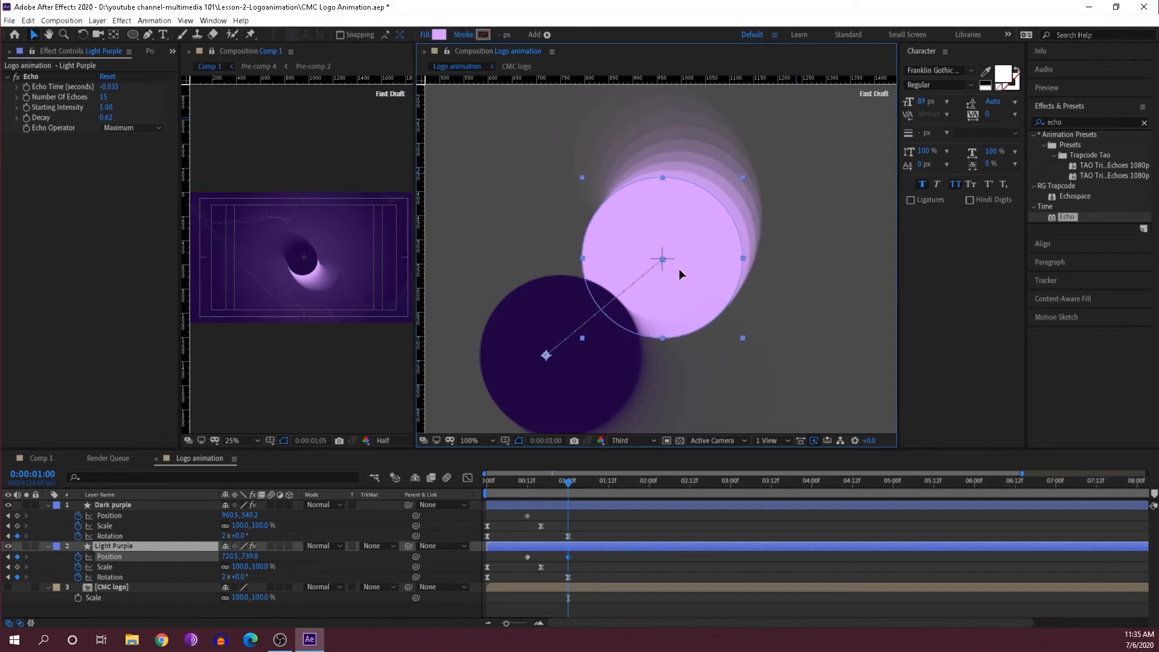
key(Return)
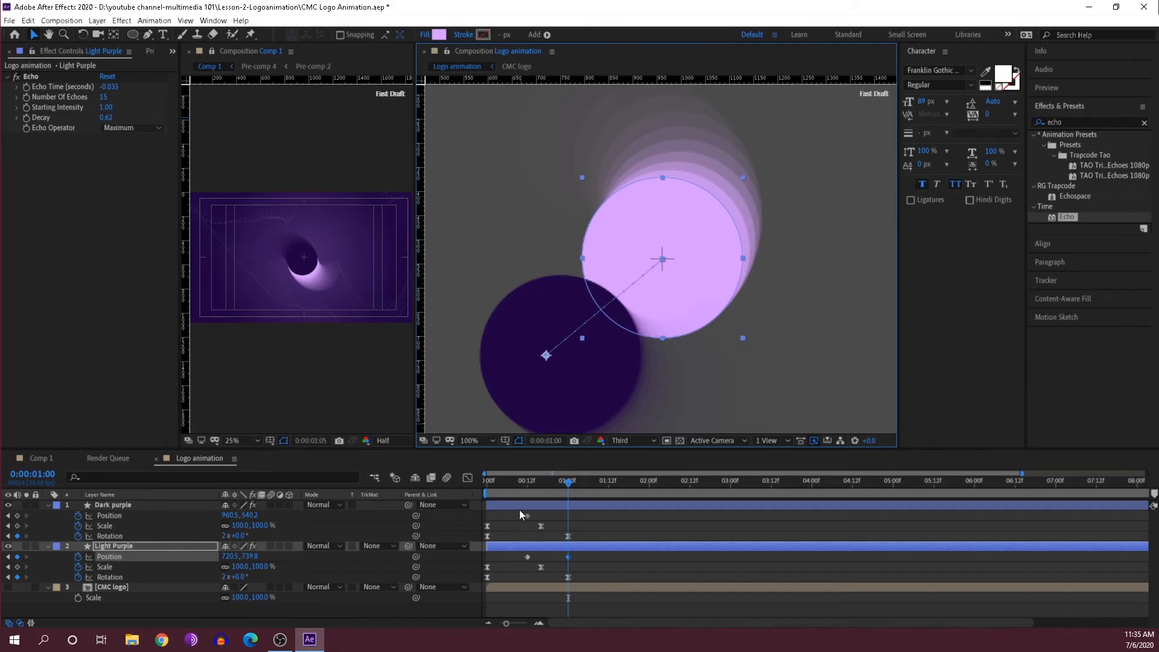
Step: Move the Dark purple circle over the Light Purple one at 0:00:01:00, at Position about 1177.5, 335.2
click(578, 504)
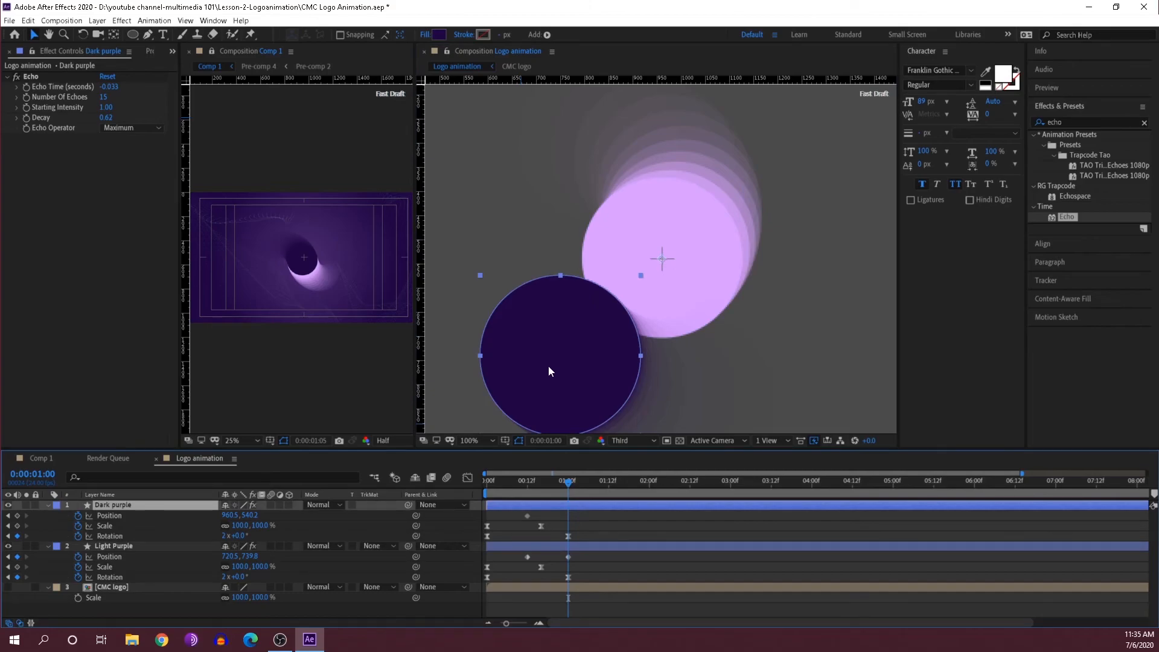
drag(556, 362, 663, 258)
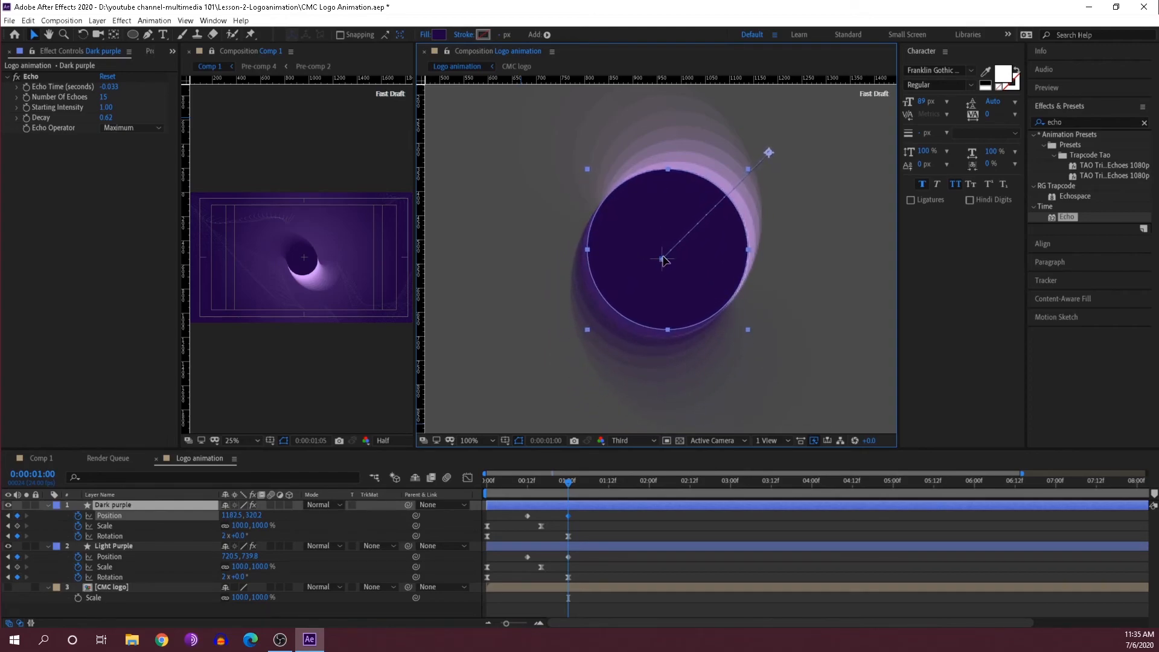
drag(663, 255, 660, 262)
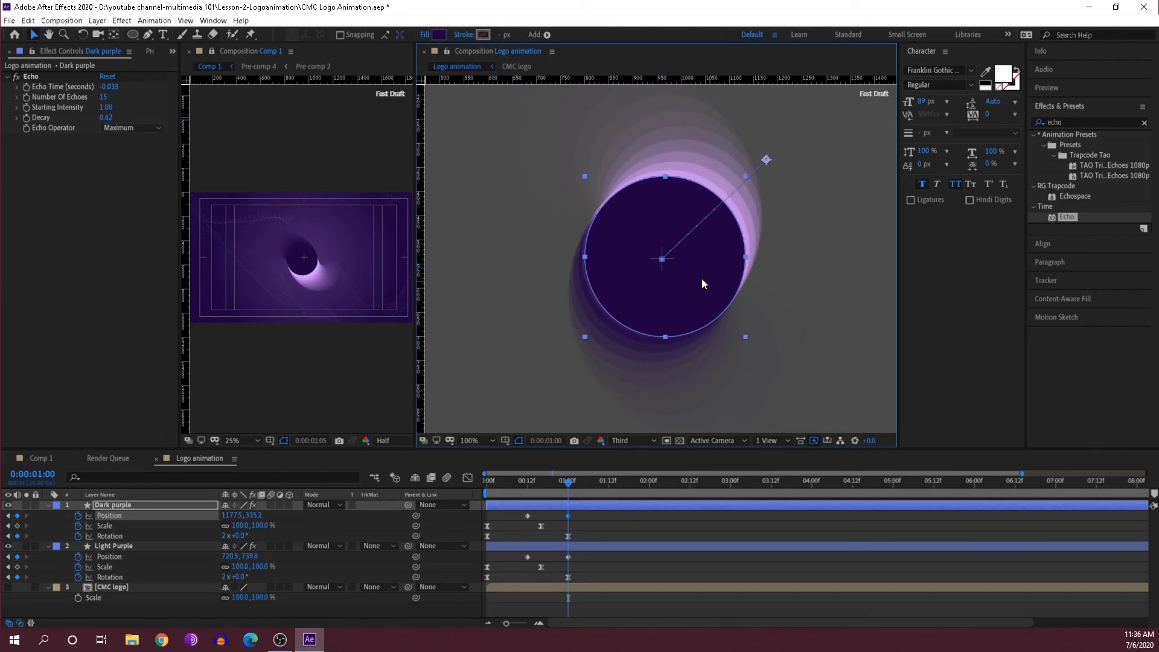
Step: Nudge the Dark purple circle at 0:00:01:00 to Position about 1178.5, 329.2 with its Echo effect temporarily off
drag(576, 480, 596, 481)
key(Page_Up)
drag(595, 481, 569, 481)
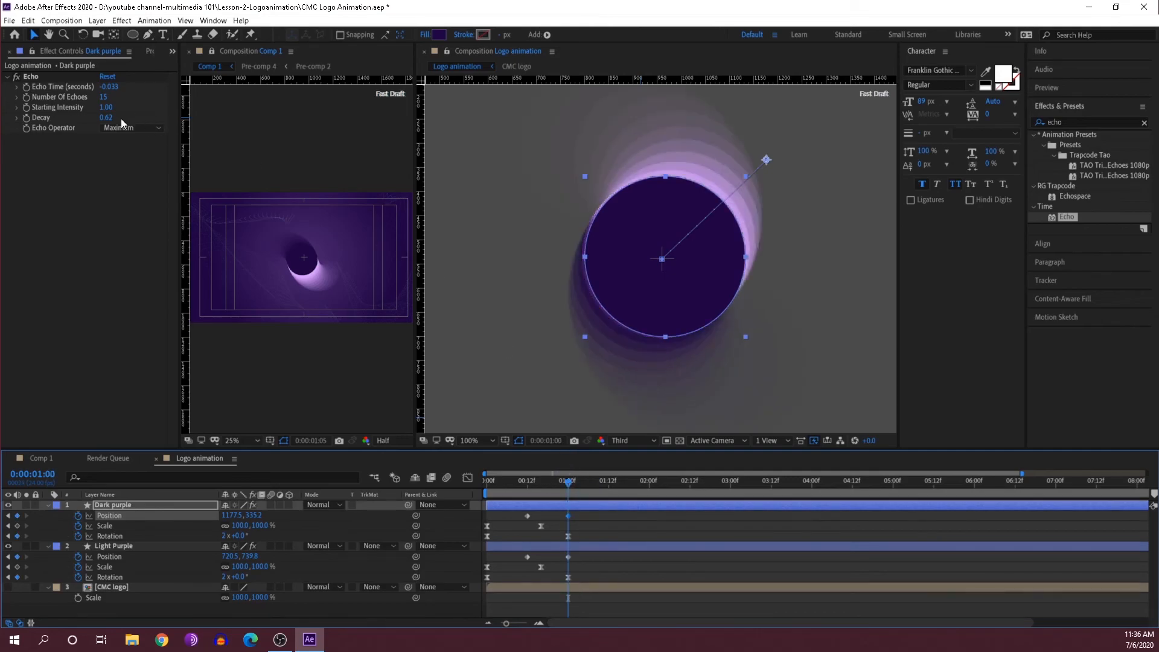
click(17, 76)
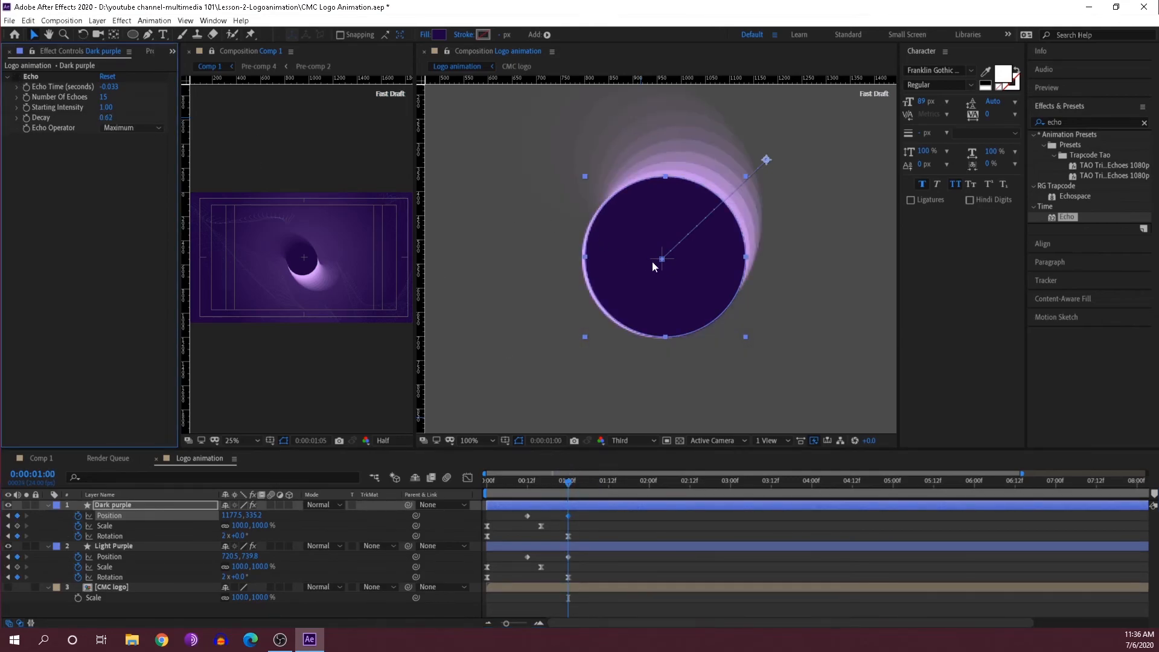
drag(670, 277, 665, 273)
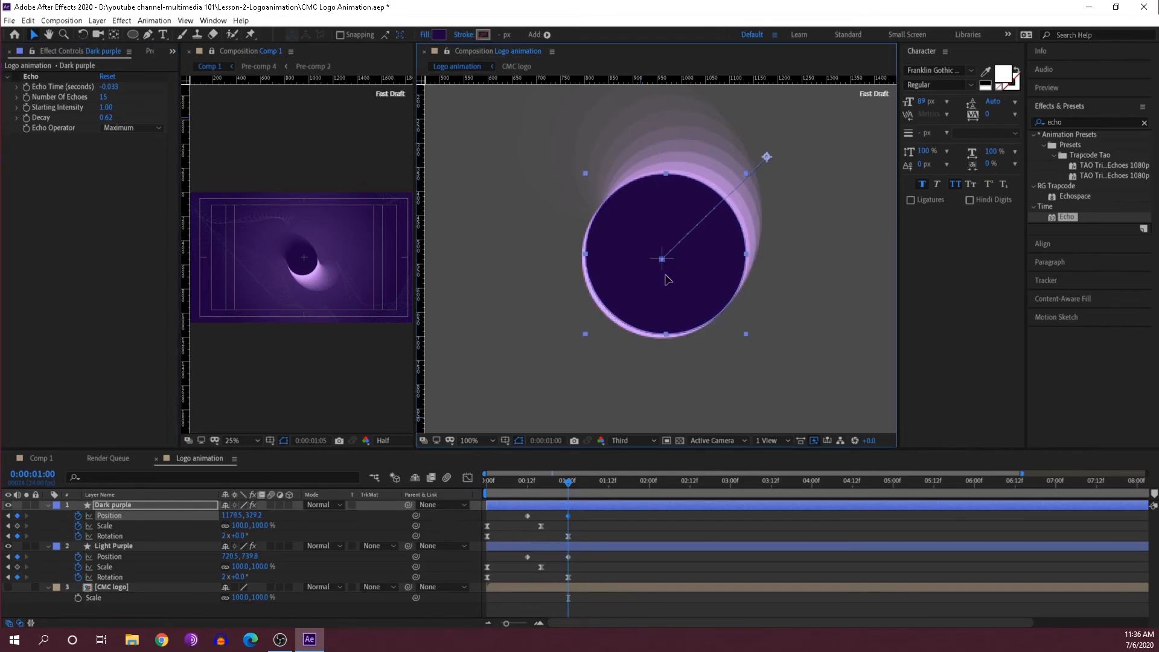
click(16, 76)
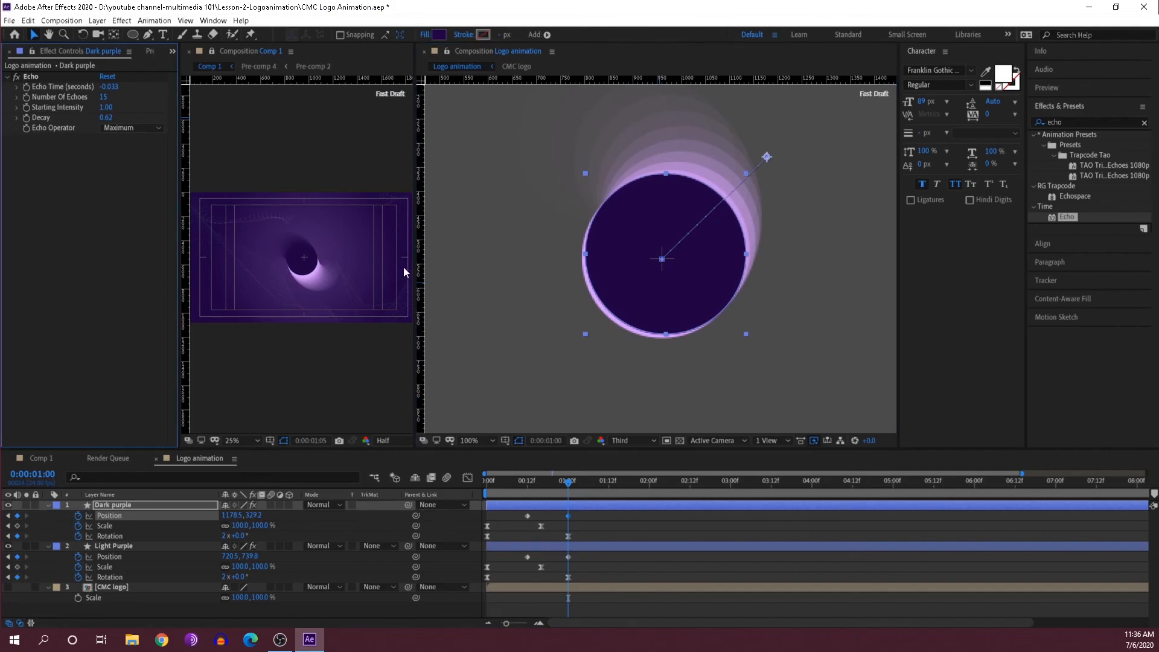
drag(575, 483, 608, 487)
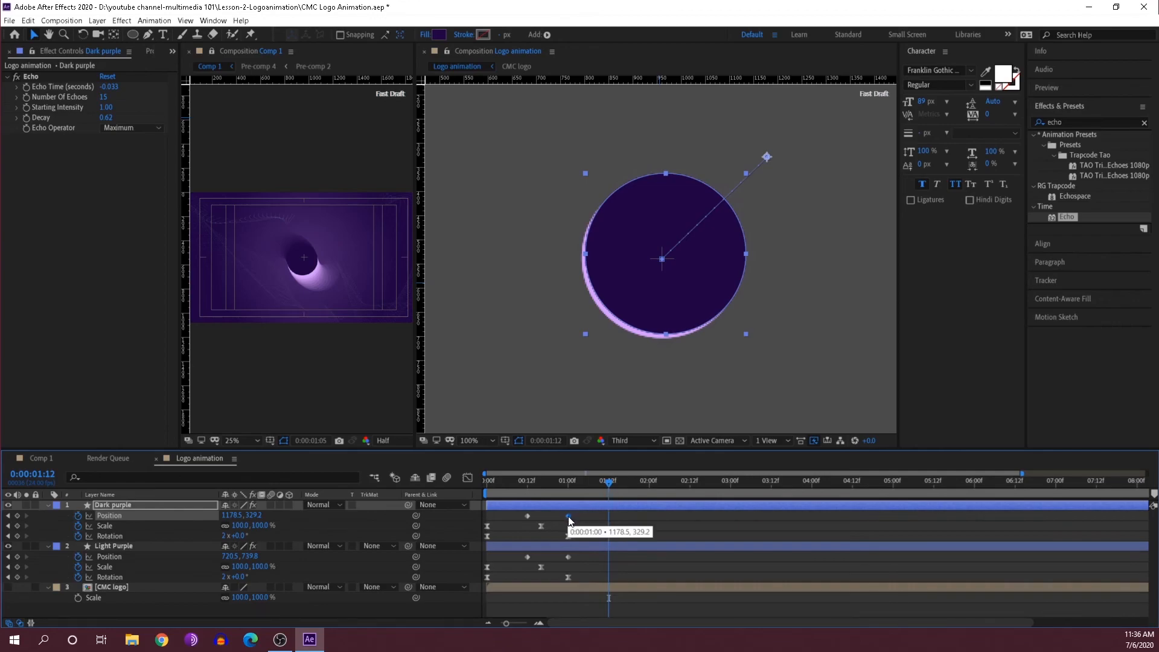
drag(685, 297, 680, 296)
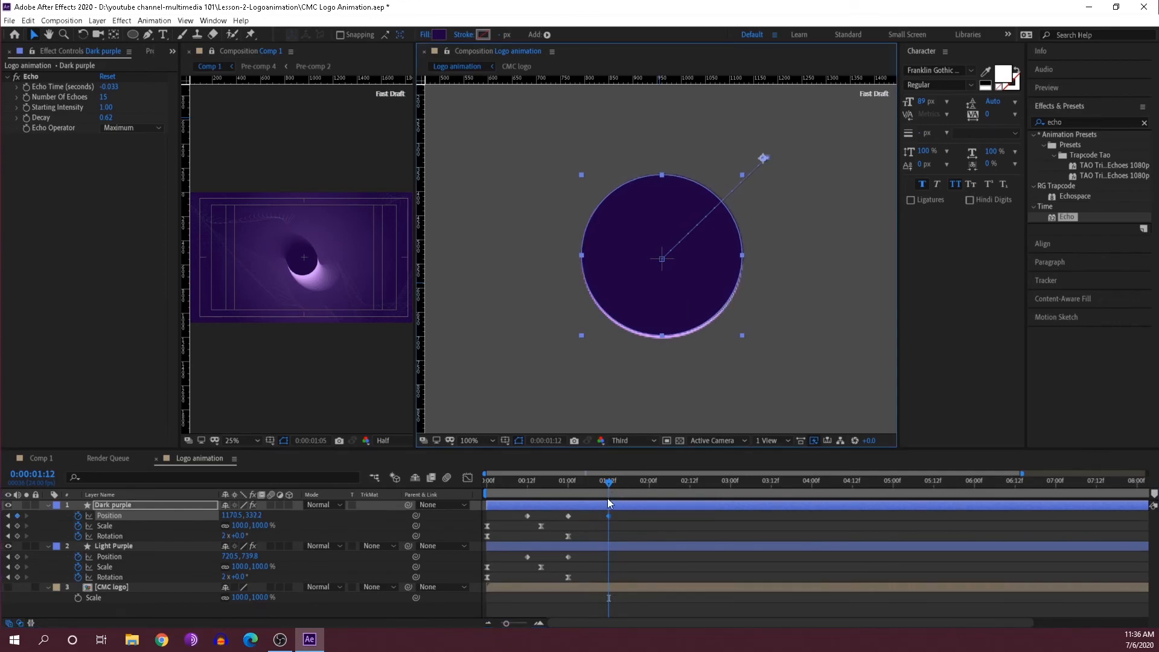
key(ctrl+z)
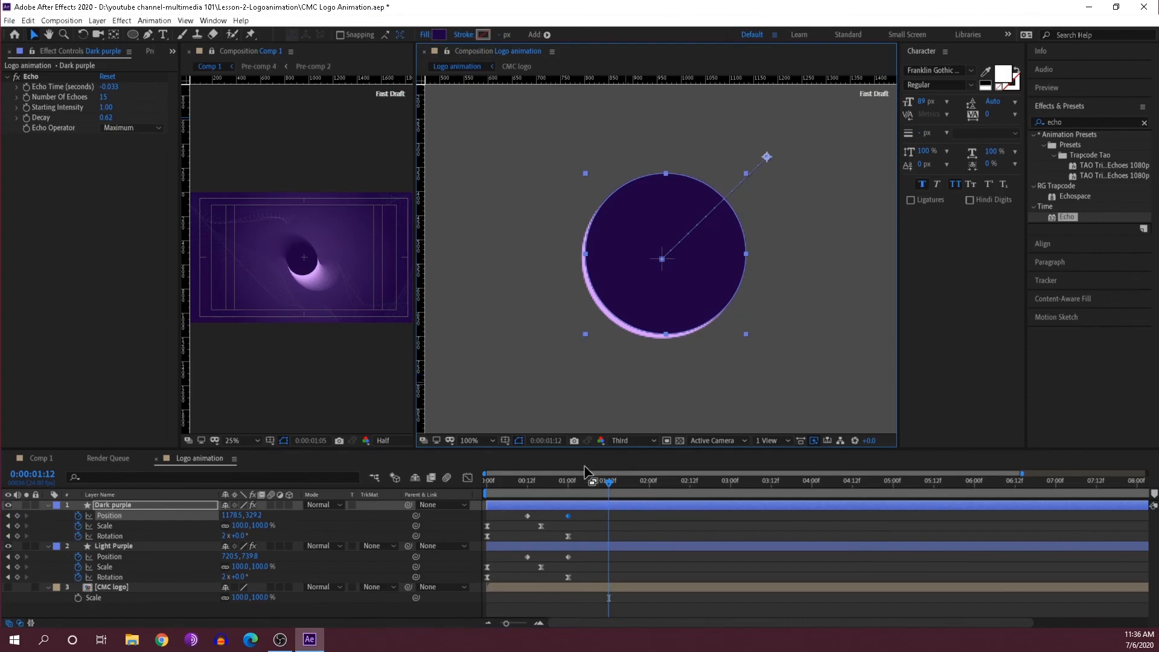
Step: Set the Dark purple layer's Position keyframe at 0:00:01:00 to X 1172 px and Y 339 px
double_click(568, 516)
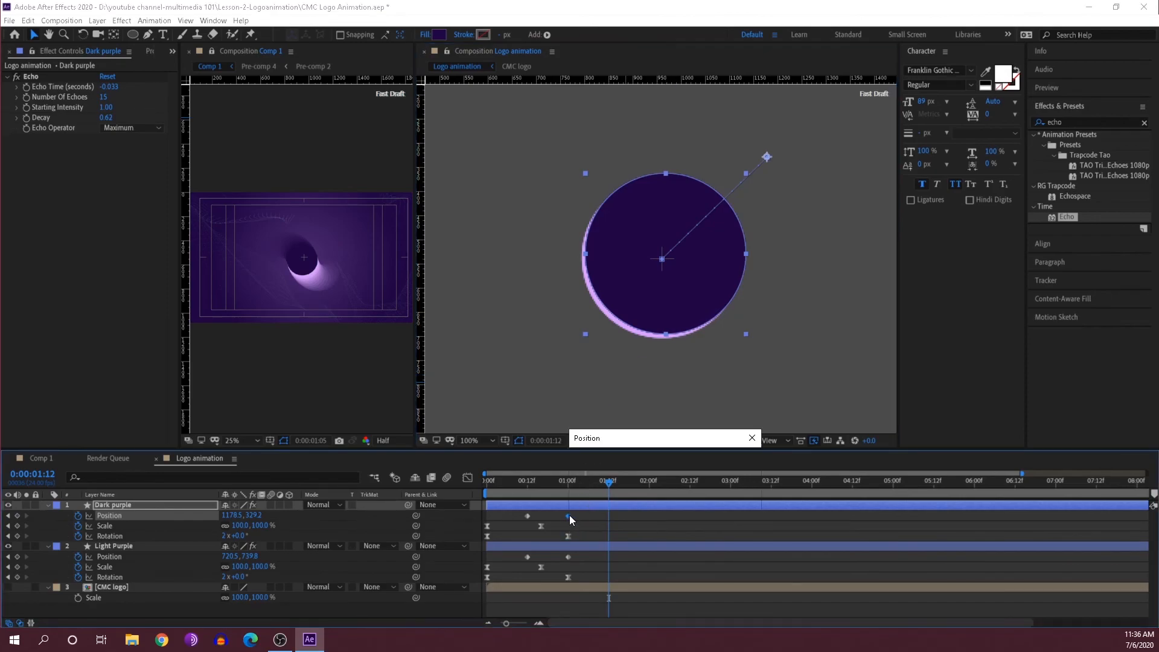
click(649, 462)
text(1182)
mouse_move(648, 462)
mouse_down()
mouse_move(657, 486)
mouse_move(646, 462)
mouse_up()
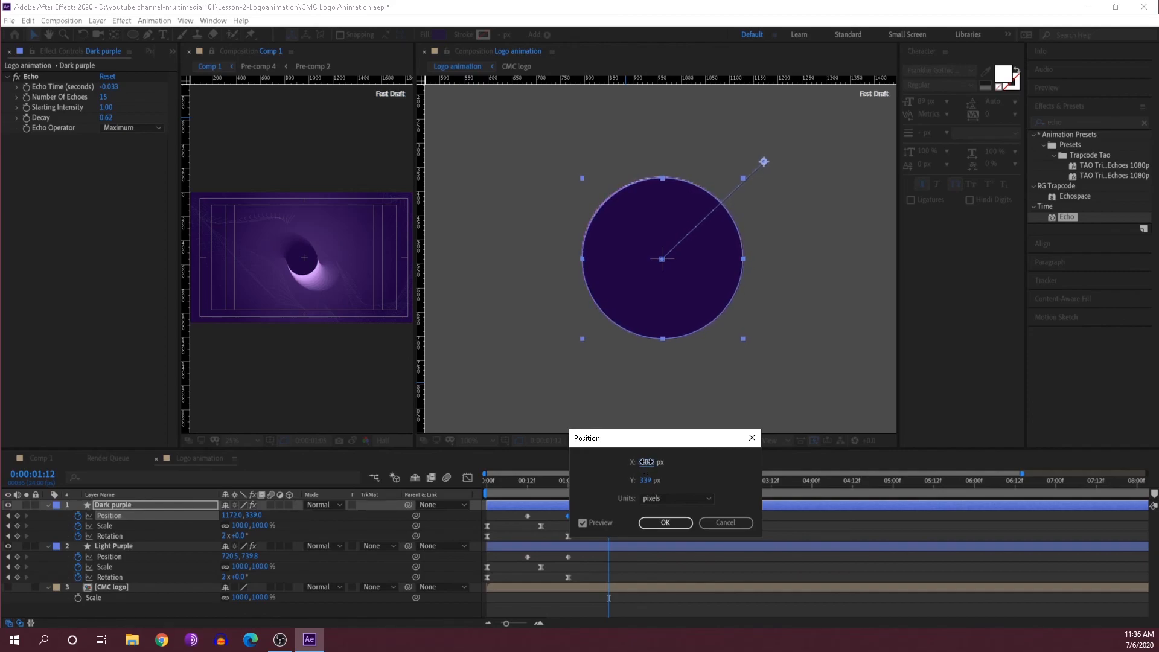
click(666, 523)
Step: Apply Easy Ease to the Position keyframes of both circle layers and collapse the Light Purple layer's properties
drag(599, 482, 512, 517)
click(552, 517)
drag(592, 552, 506, 559)
key(F9)
key(u)
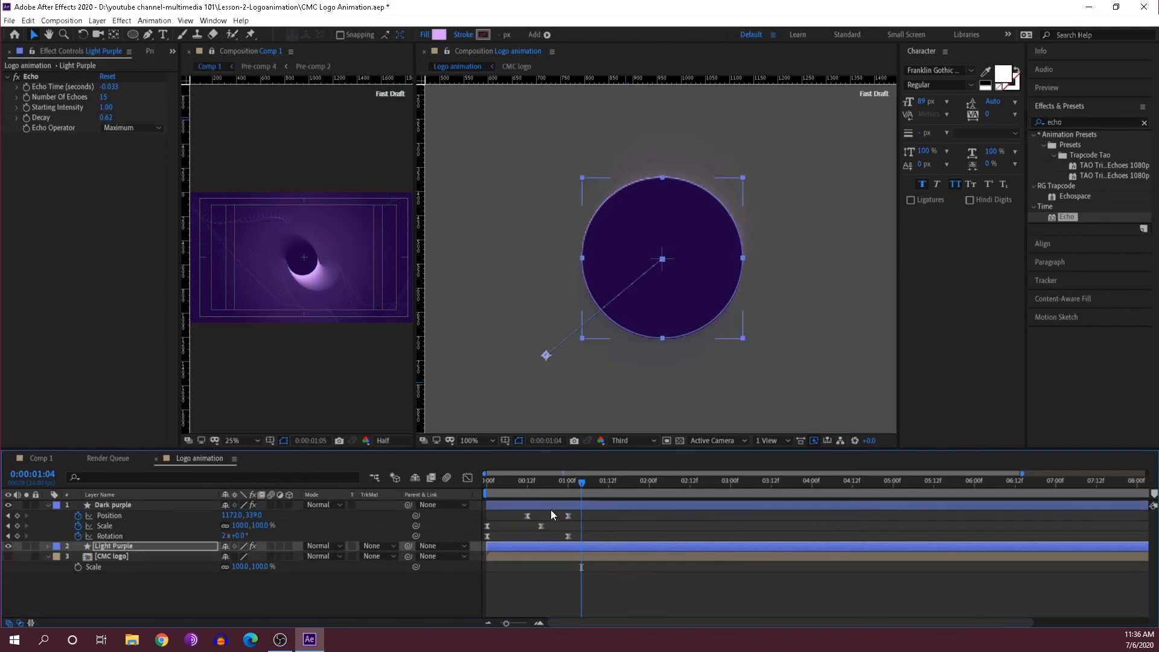
Step: Reveal only the keyframed Position properties of the Dark purple and Light Purple layers and display both speed curves in the Graph Editor
click(563, 506)
key(u)
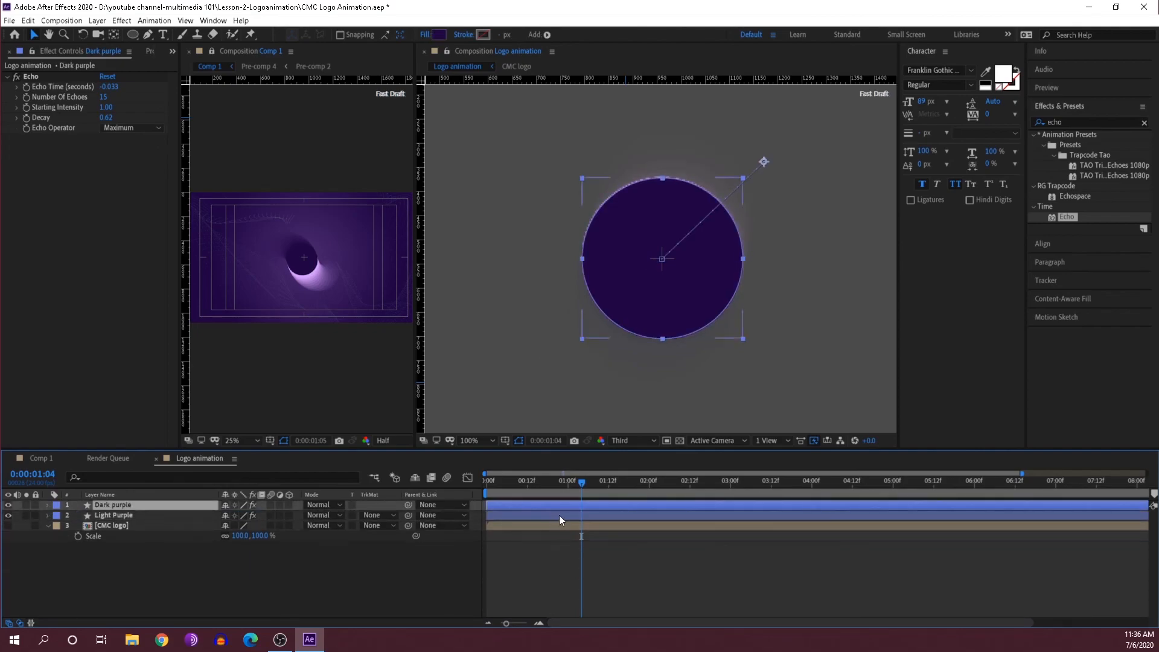
shift+click(559, 514)
key(u)
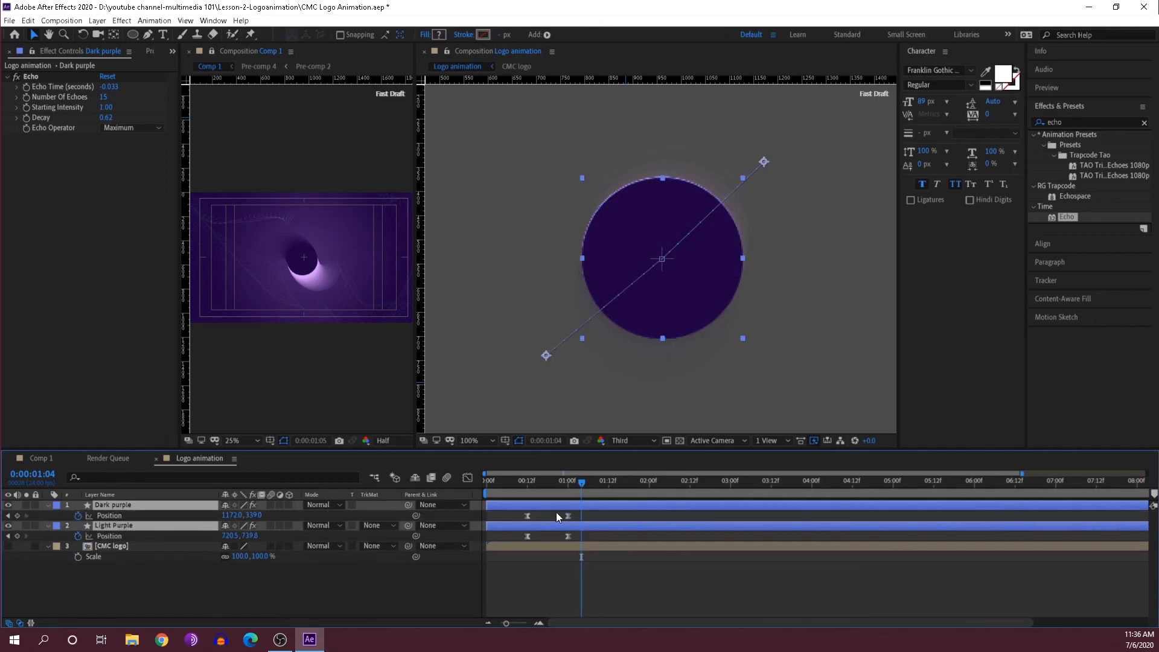
click(462, 480)
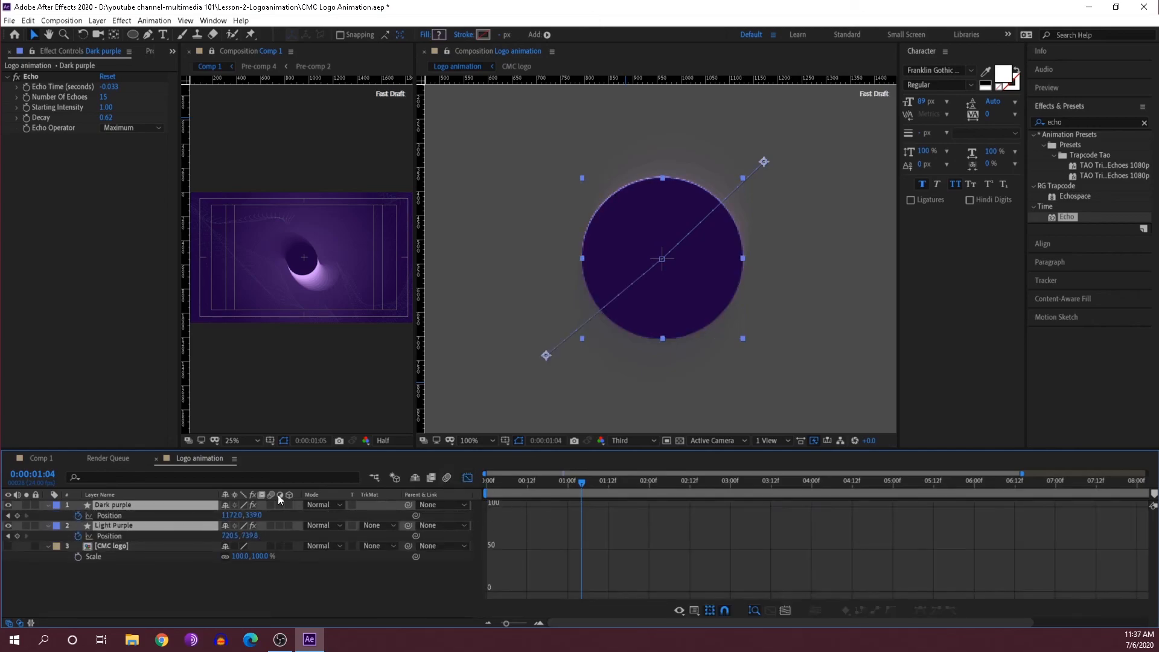
click(112, 517)
shift+click(114, 536)
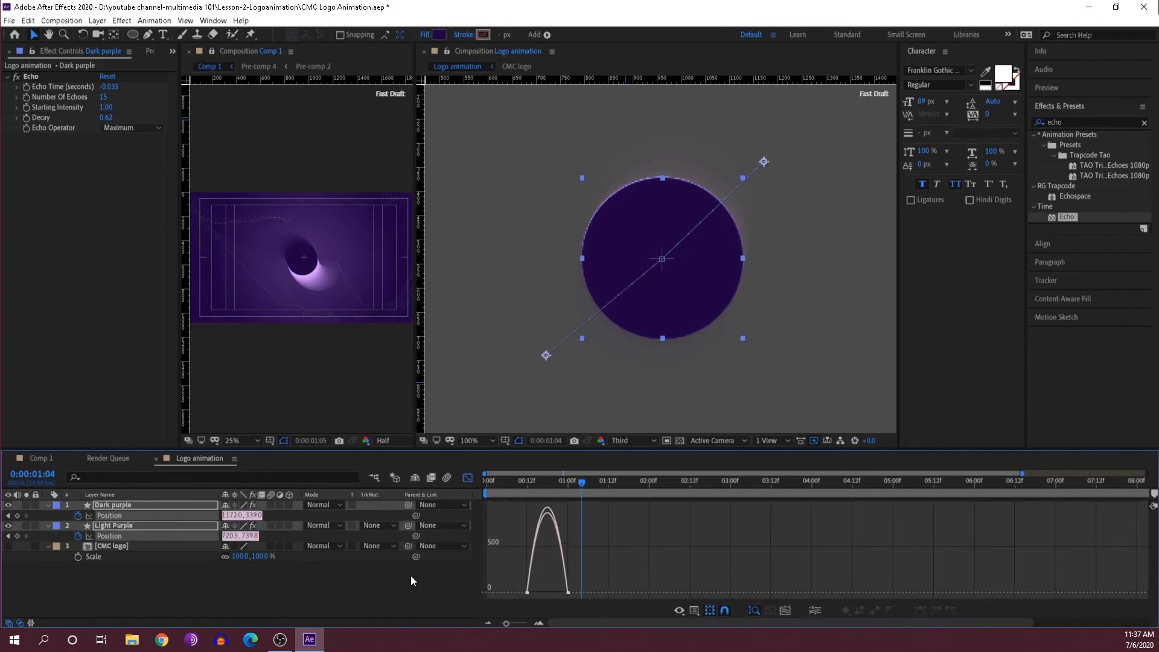
Step: Lengthen the ease handles on both circles' Position speed curves to form a steep central peak, and preview the motion from 0:00:00:09
drag(532, 530, 584, 628)
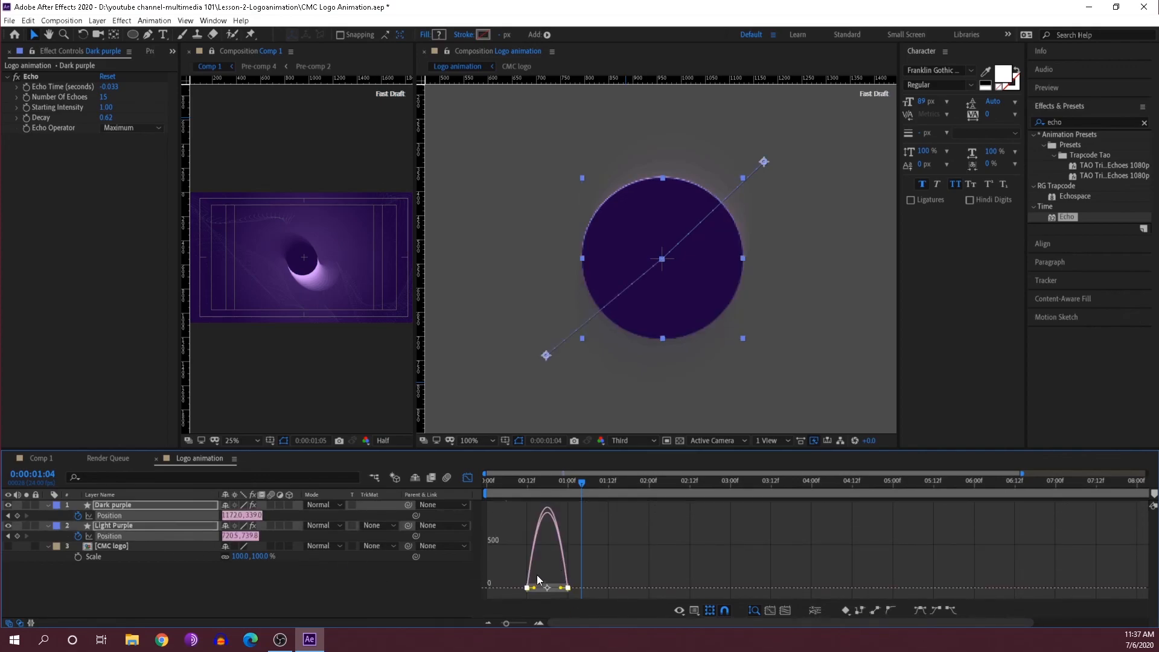
drag(535, 588, 560, 587)
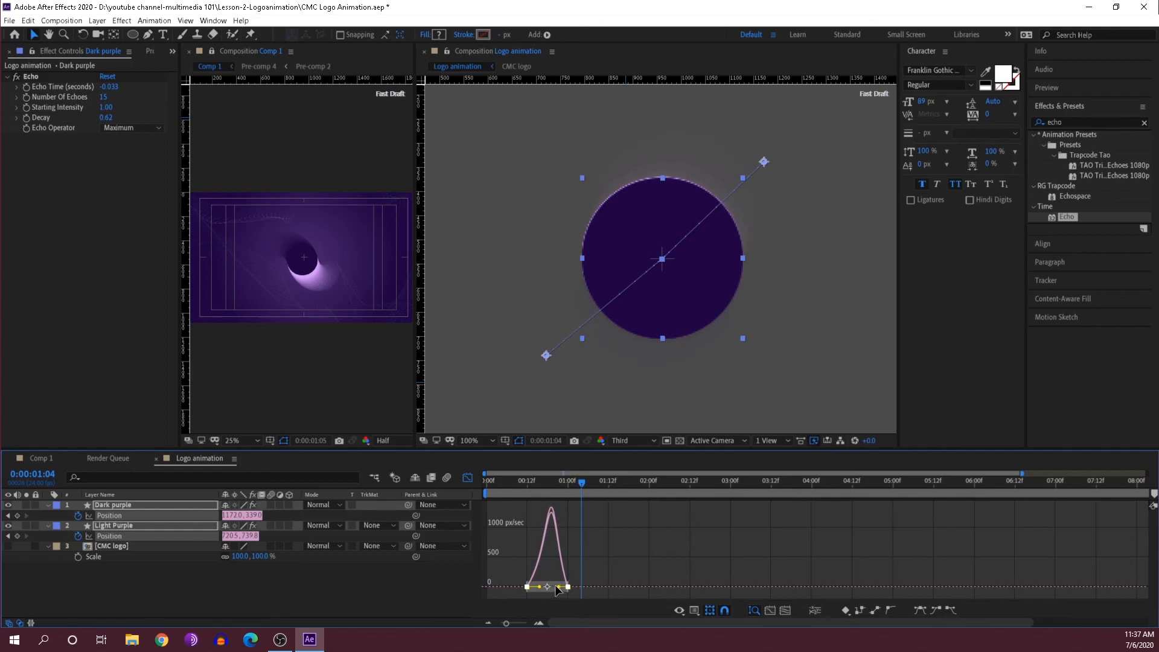
drag(555, 590, 556, 588)
click(517, 486)
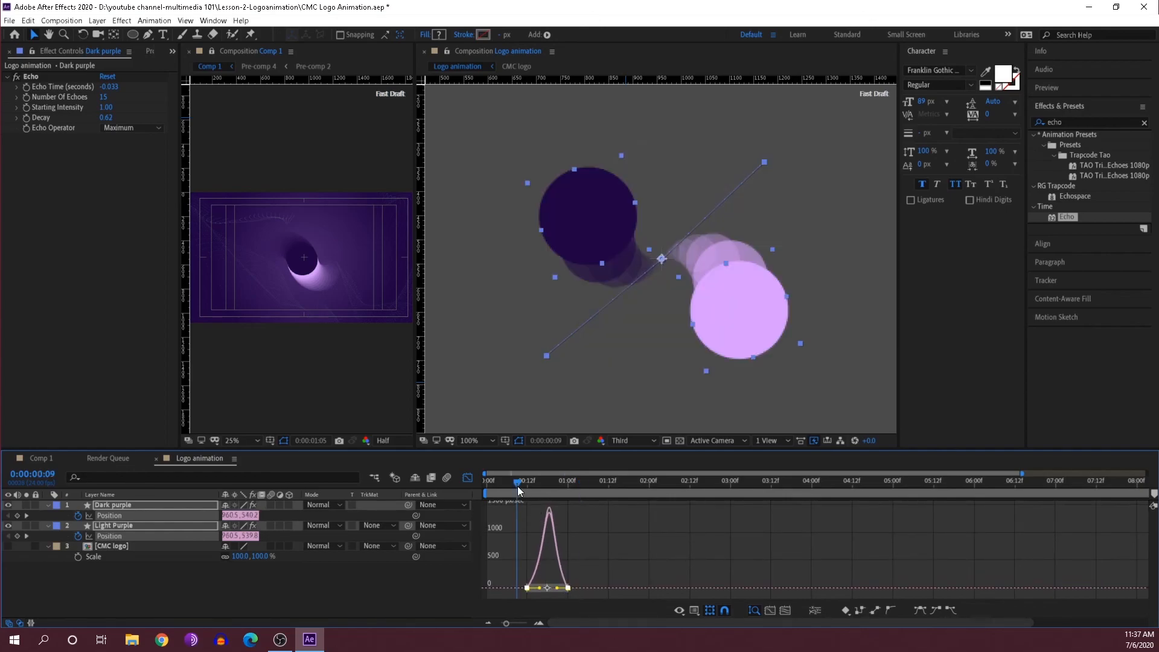
key(space)
key(space)
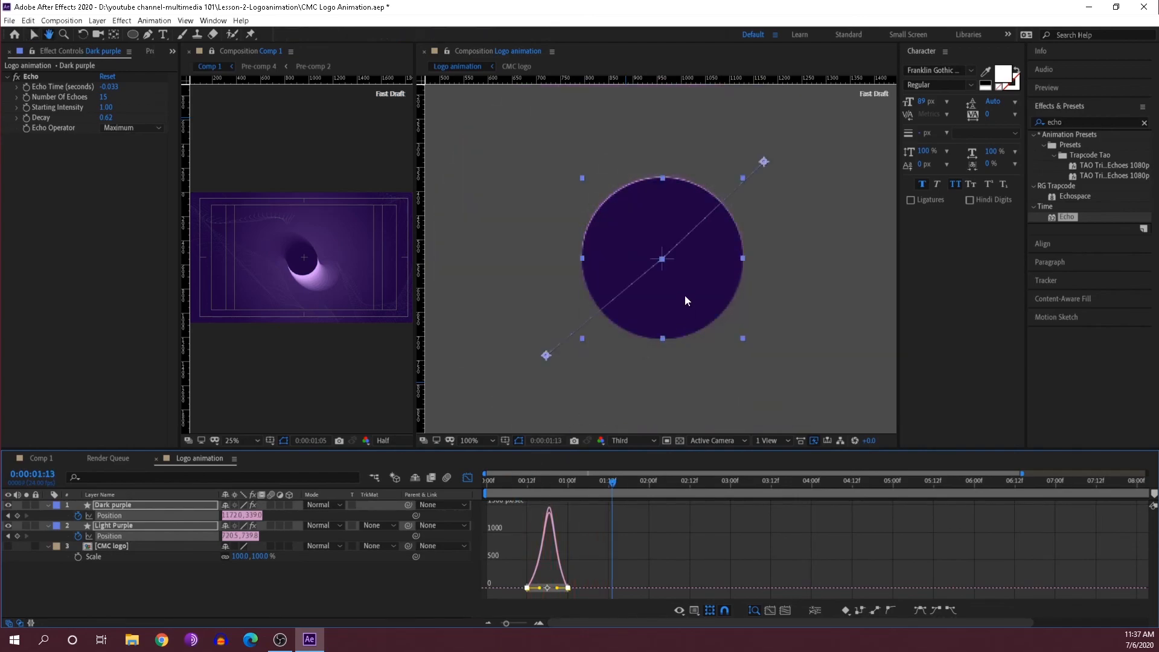
Step: Close the Graph Editor and preview the circle animation from 0:00:00:00 with the whole composition frame in view
scroll(685, 296, down, 3)
scroll(676, 314, up, 2)
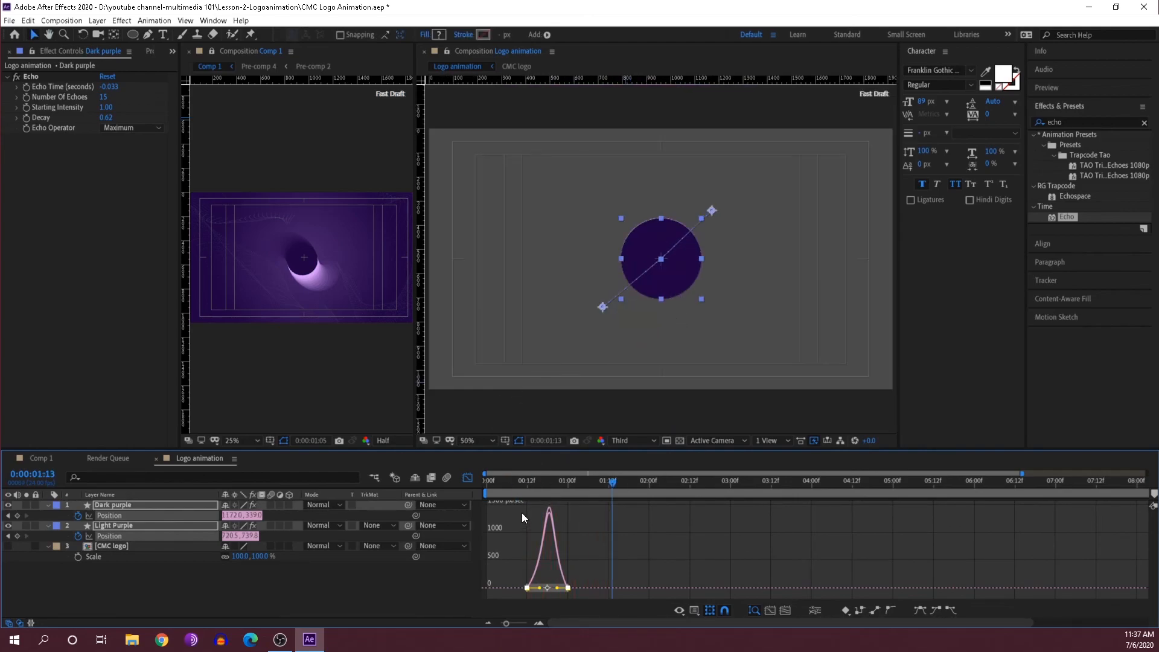
drag(552, 482, 465, 480)
click(467, 478)
click(574, 580)
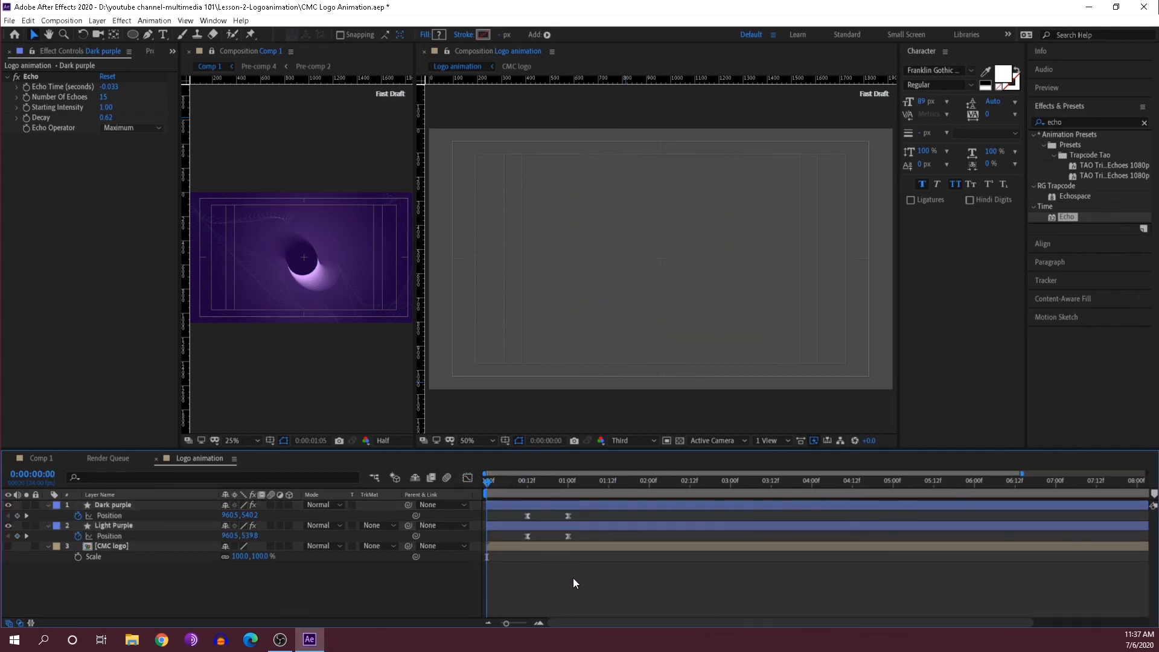
key(space)
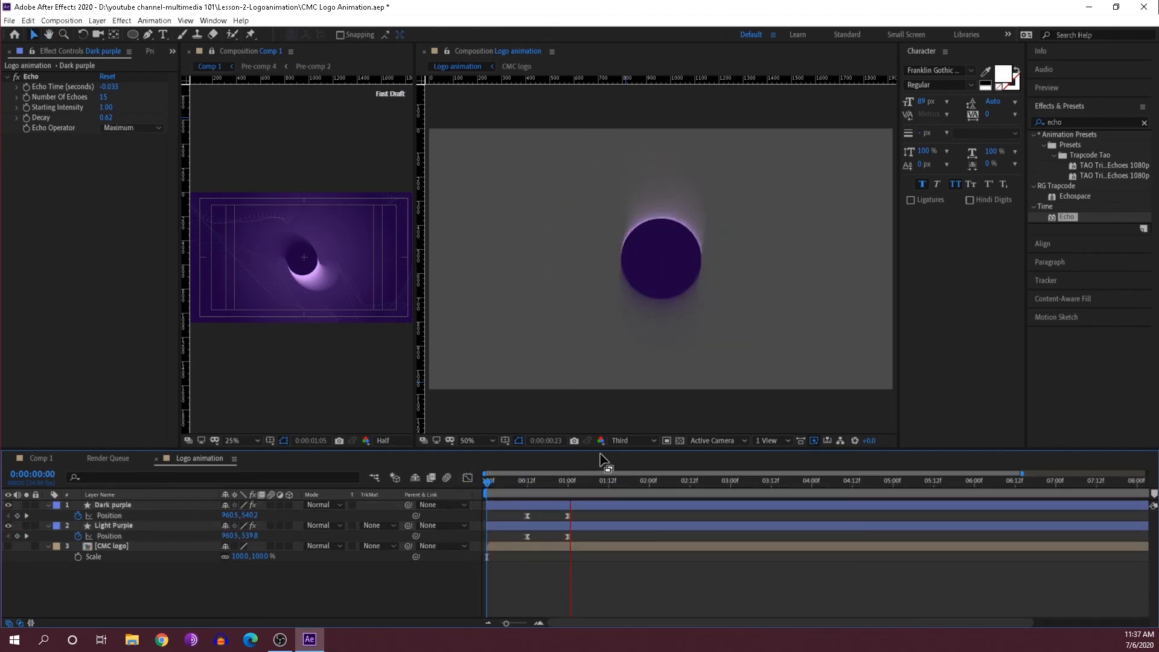
drag(534, 480, 582, 501)
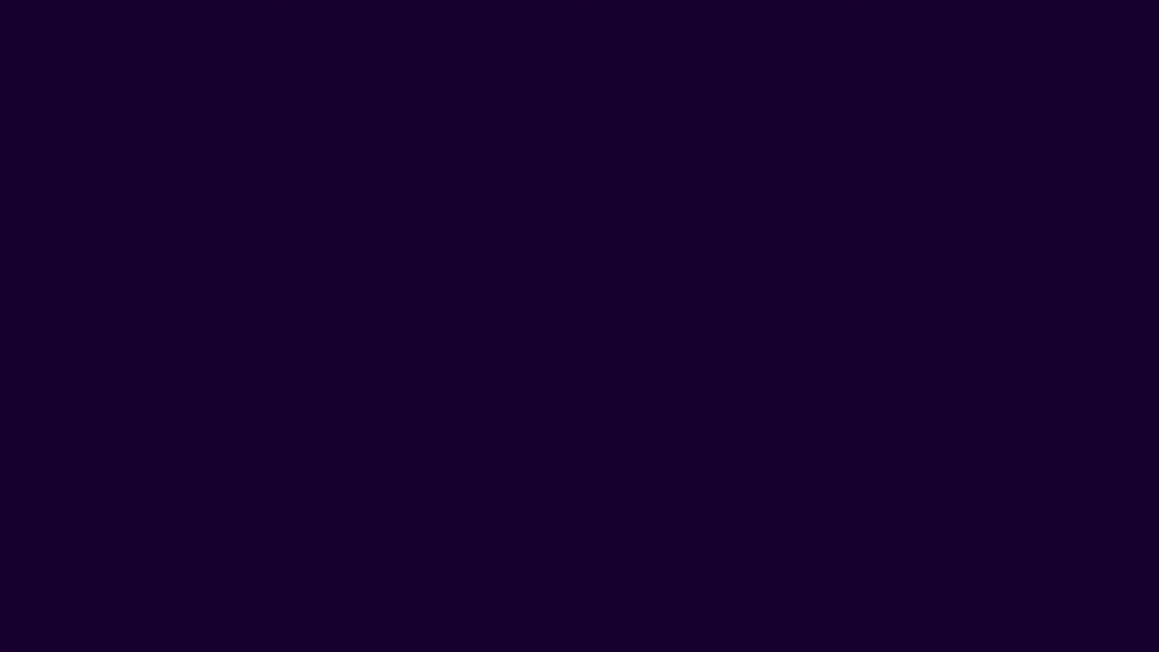